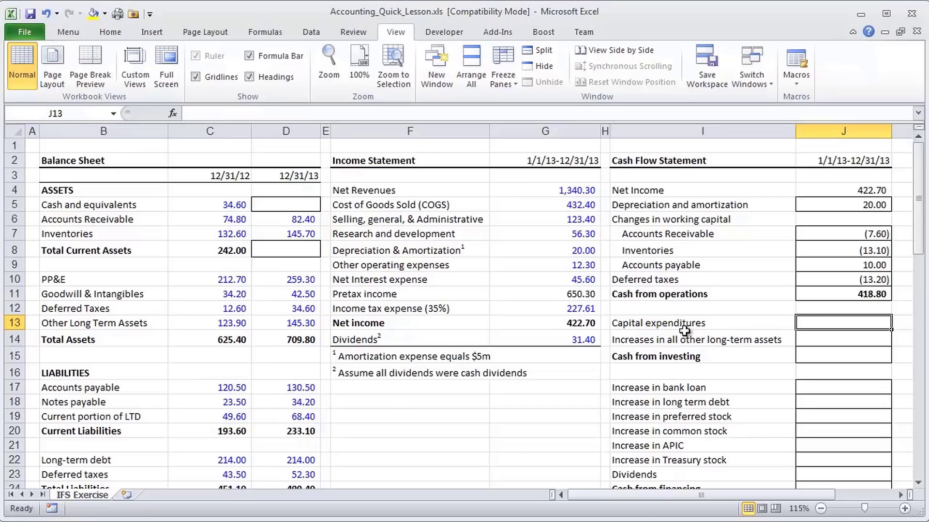
Examine the PP&E balances for both years, the income statement's Depreciation & Amortization line and the amortization footnote
scroll(281, 394, down, 3)
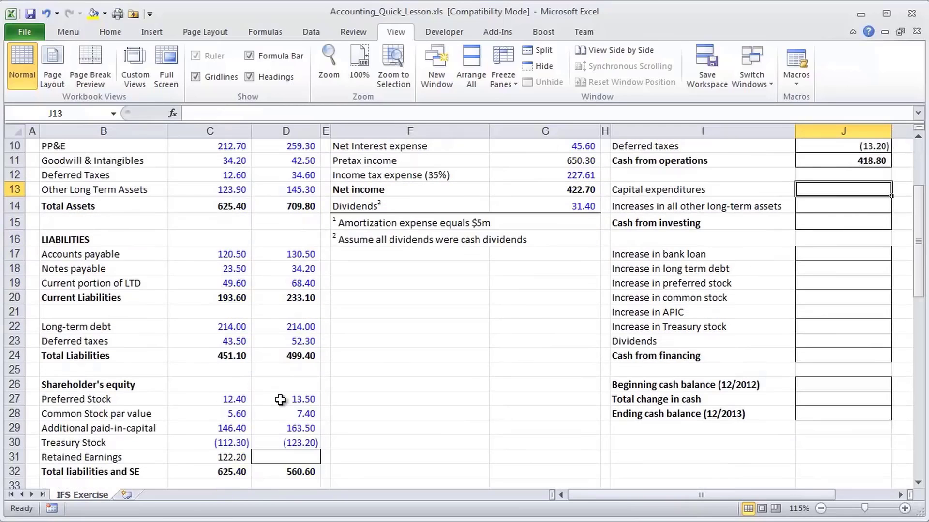
scroll(280, 399, up, 3)
drag(215, 281, 304, 279)
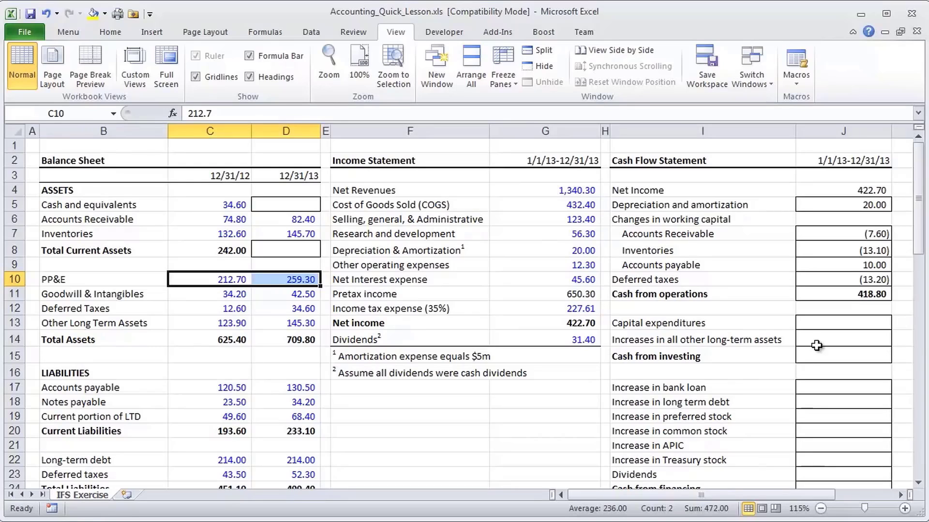
drag(235, 279, 276, 280)
drag(356, 252, 546, 253)
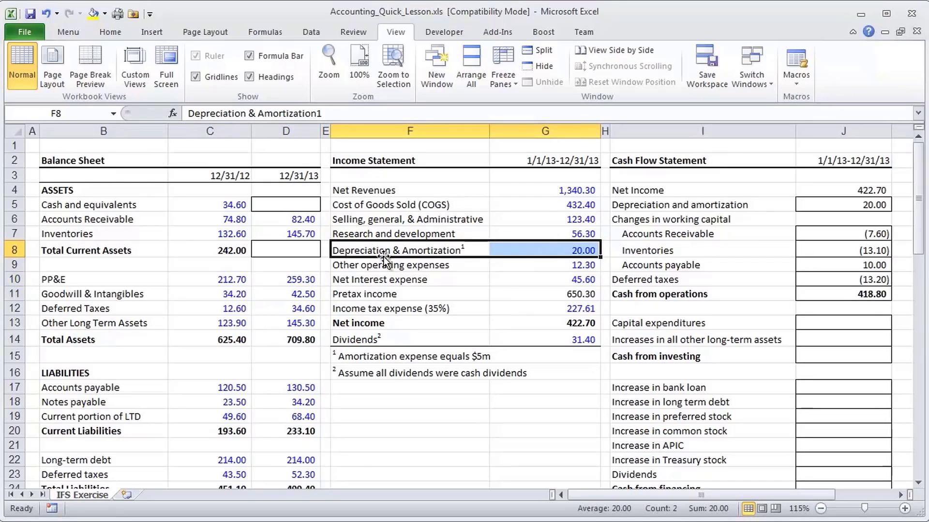
click(569, 253)
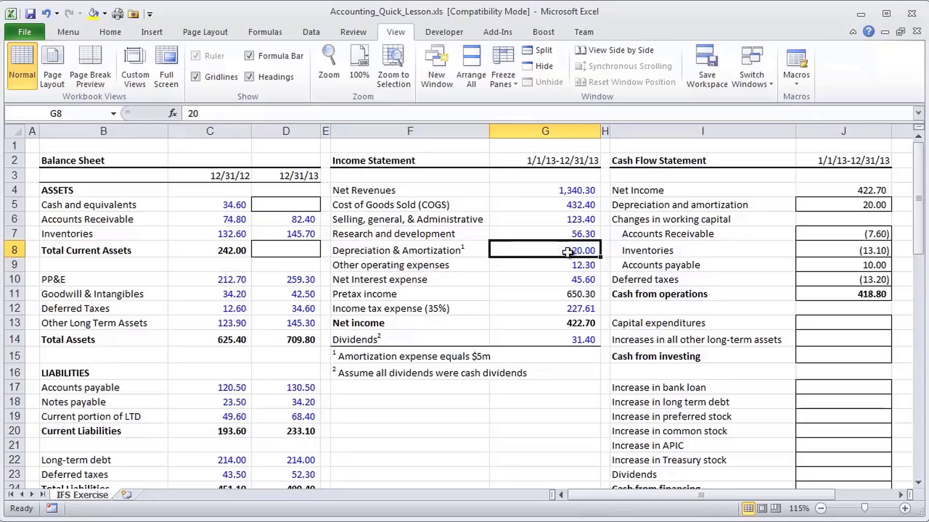
drag(350, 361, 534, 356)
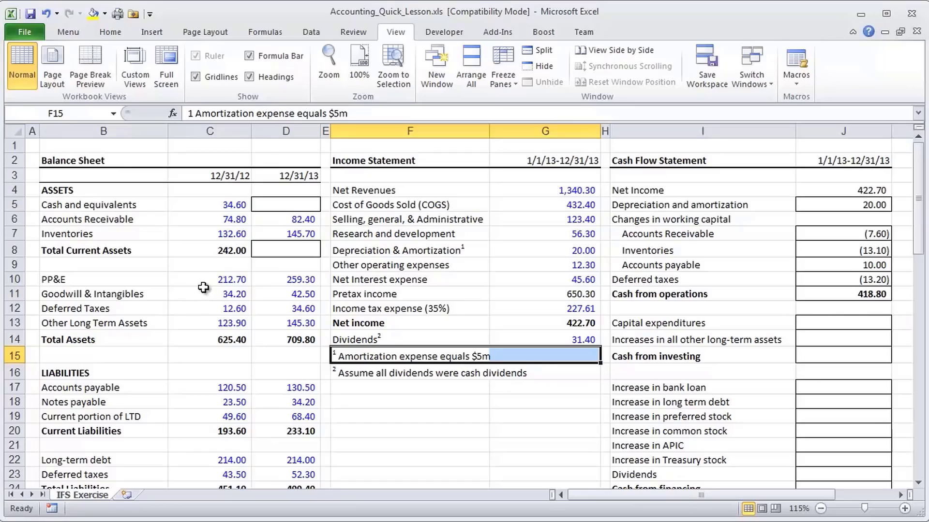
drag(206, 281, 290, 281)
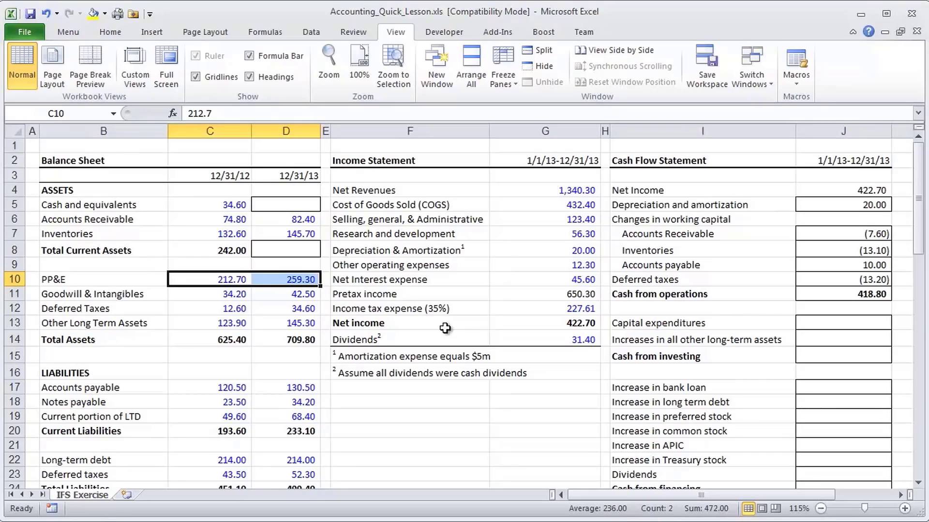
click(180, 344)
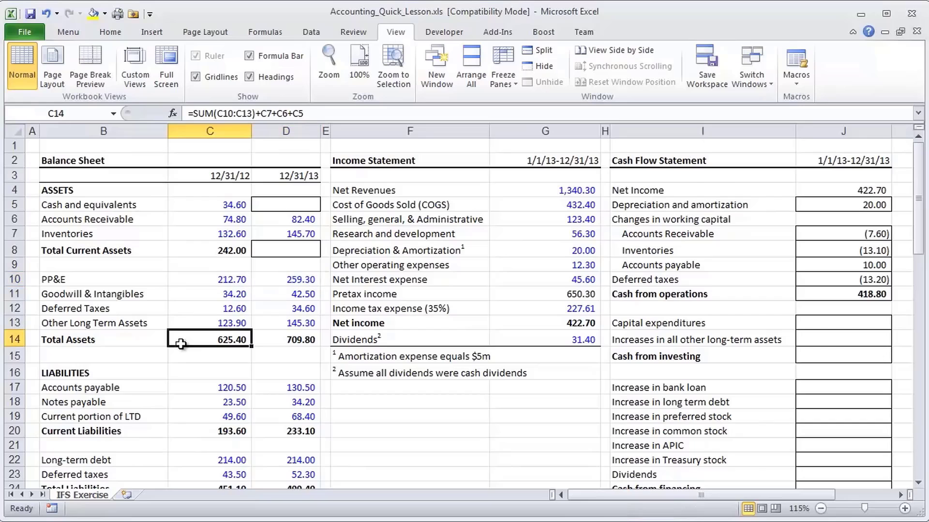
Examine the PP&E roll-forward below the balance sheet and trace the source cells of its beginning and ending balances
scroll(179, 353, down, 6)
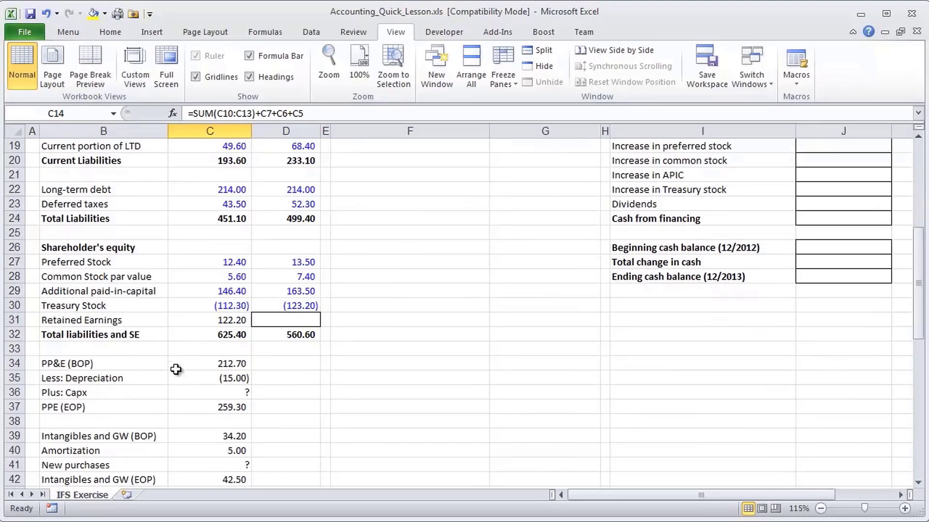
drag(70, 366, 217, 406)
click(227, 364)
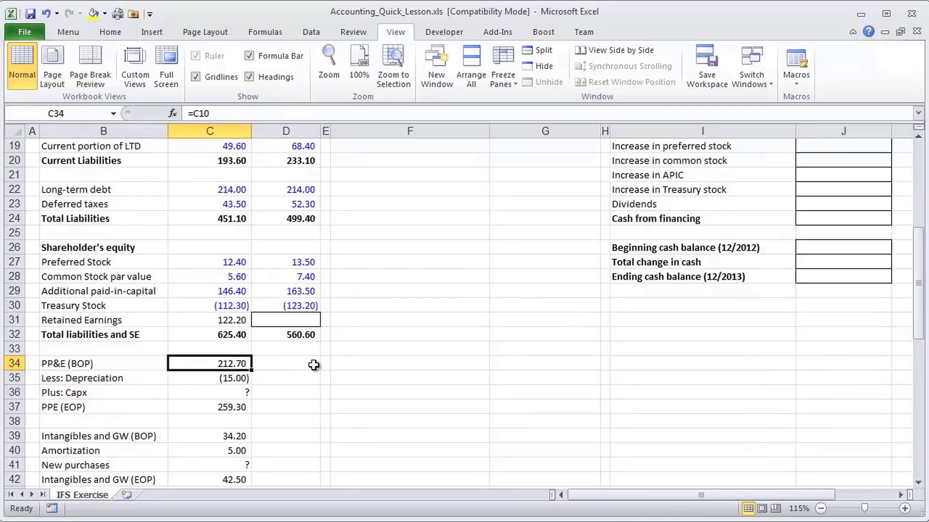
click(83, 370)
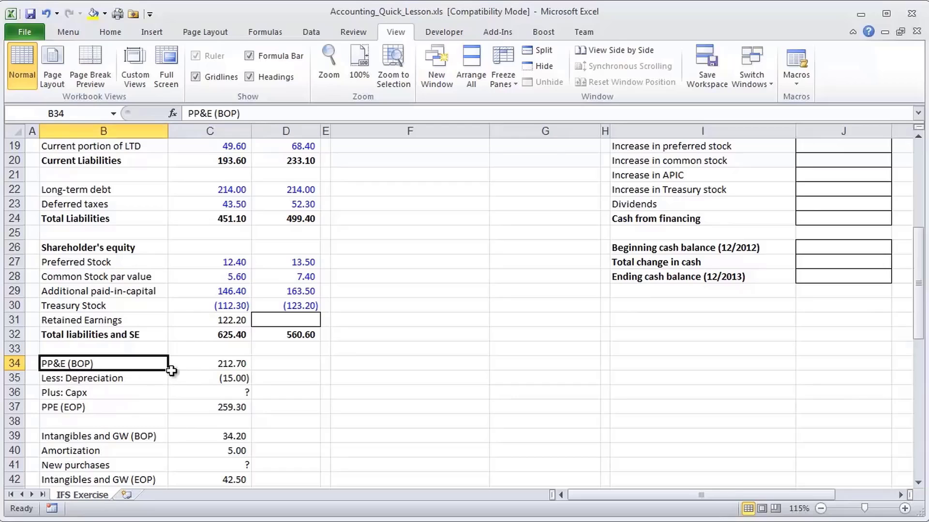
click(208, 369)
key(F2)
scroll(342, 373, up, 4)
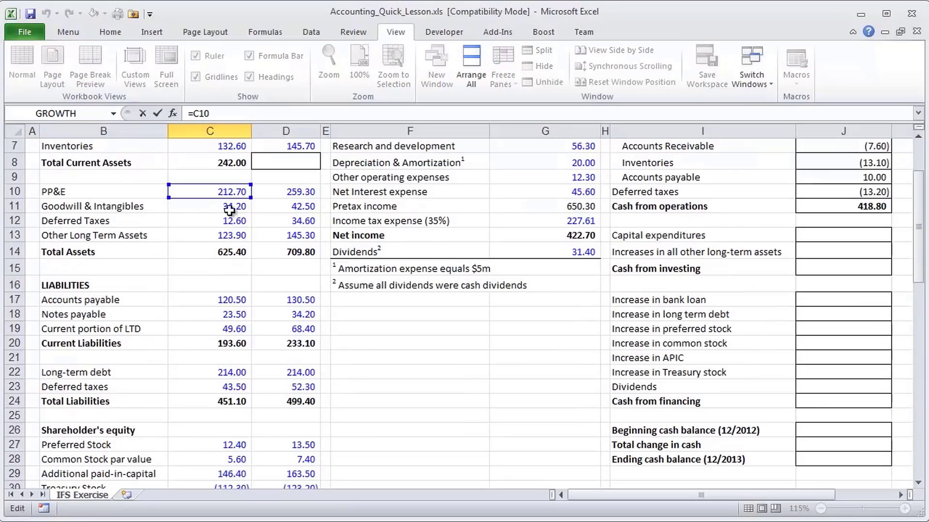
scroll(229, 210, down, 4)
key(Escape)
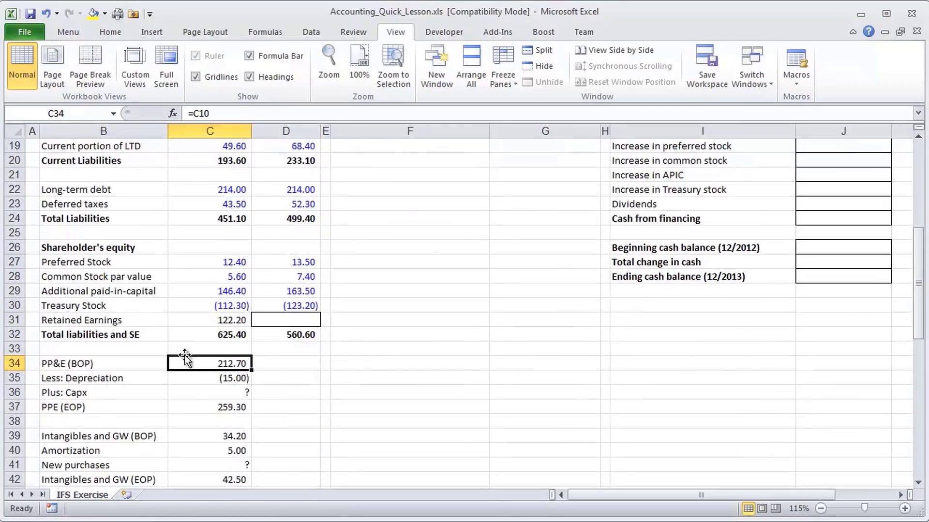
click(192, 408)
key(F2)
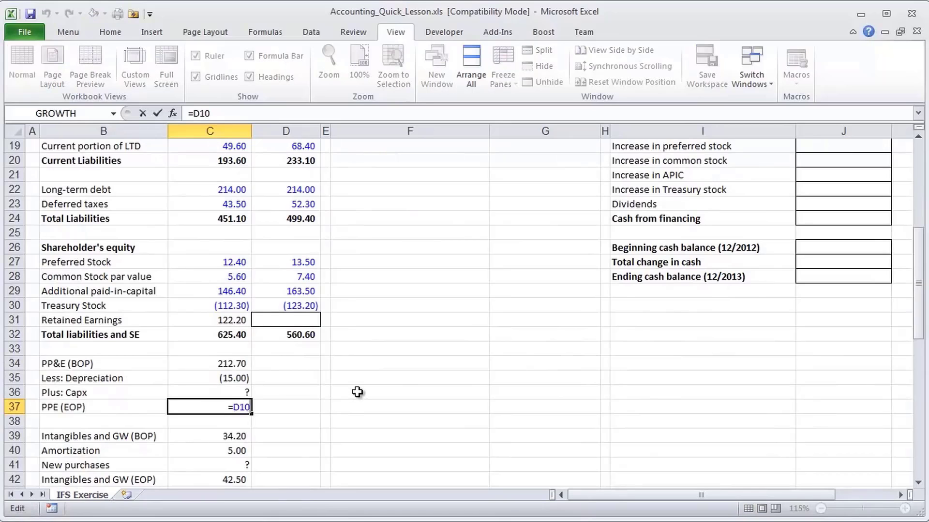
scroll(357, 393, up, 6)
scroll(302, 285, down, 7)
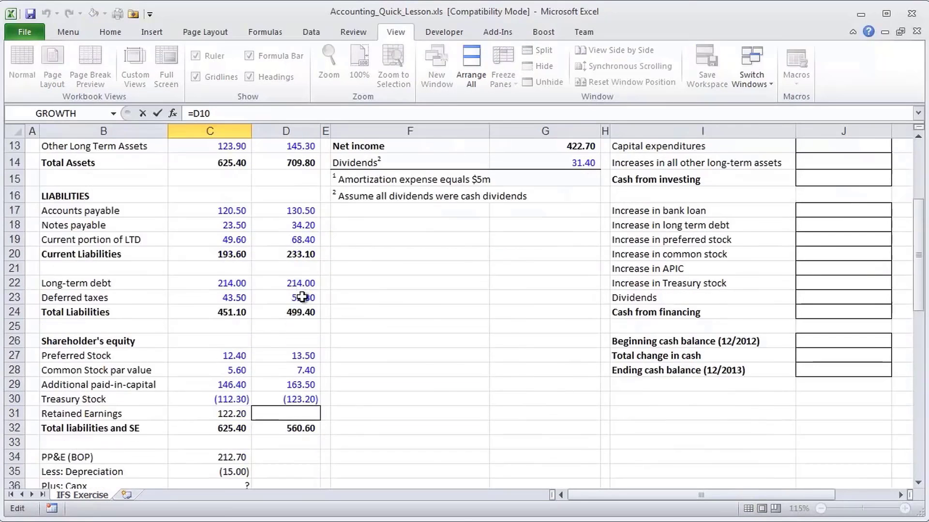
key(Escape)
Calculate Capx in C36 as ending PP&E minus depreciation minus beginning PP&E with =C37-C35-C34, and check the cells it uses
click(229, 334)
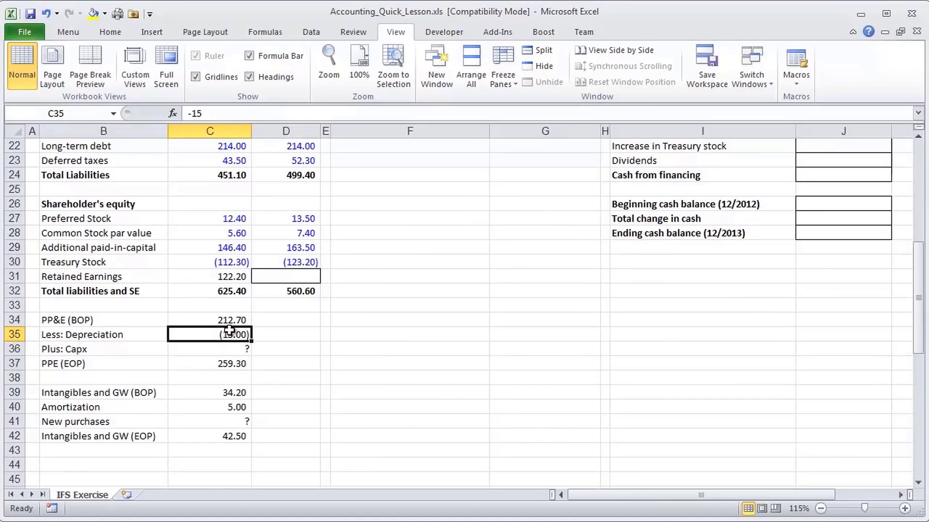
key(Down)
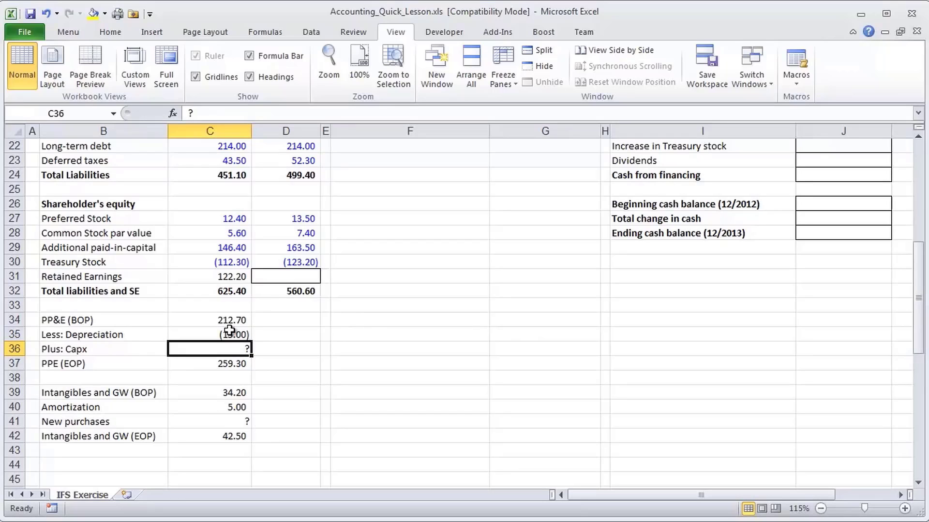
text(=)
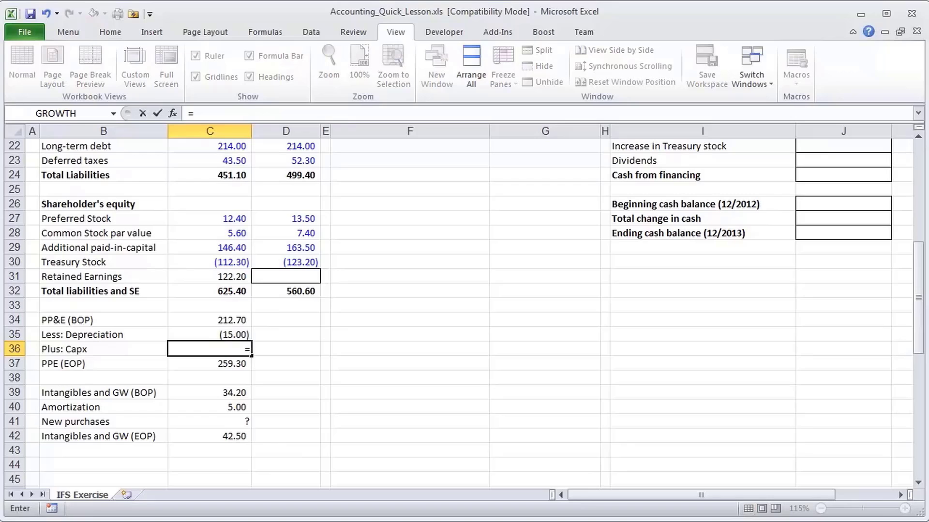
key(Down)
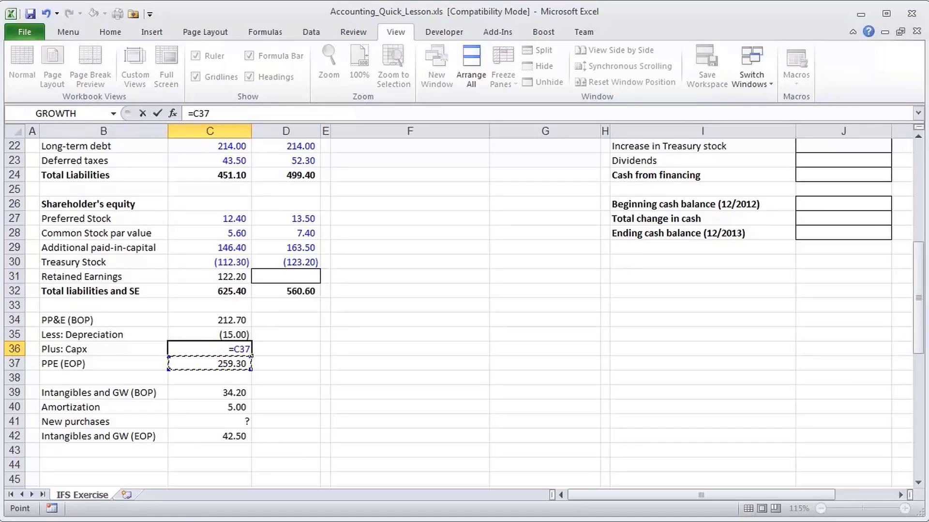
text(-)
key(Up)
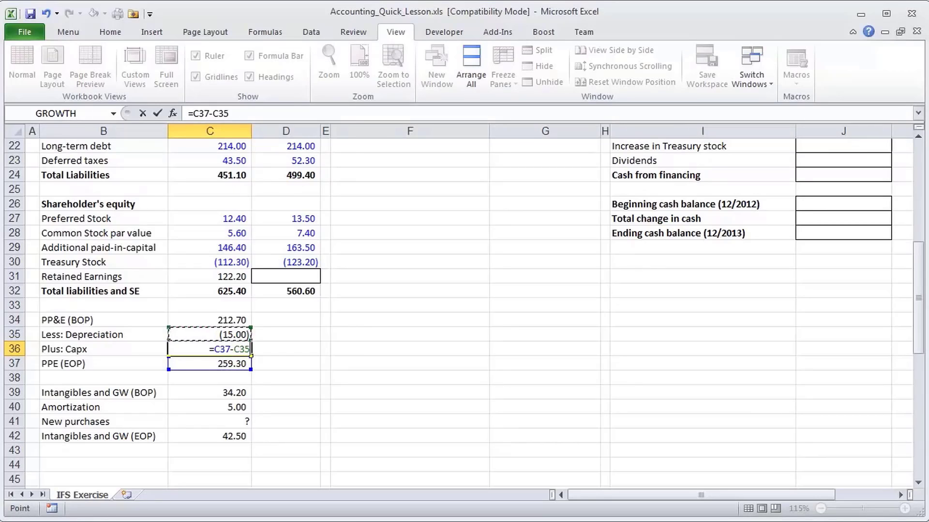
text(-)
key(Up)
key(Up)
key(ctrl+Return)
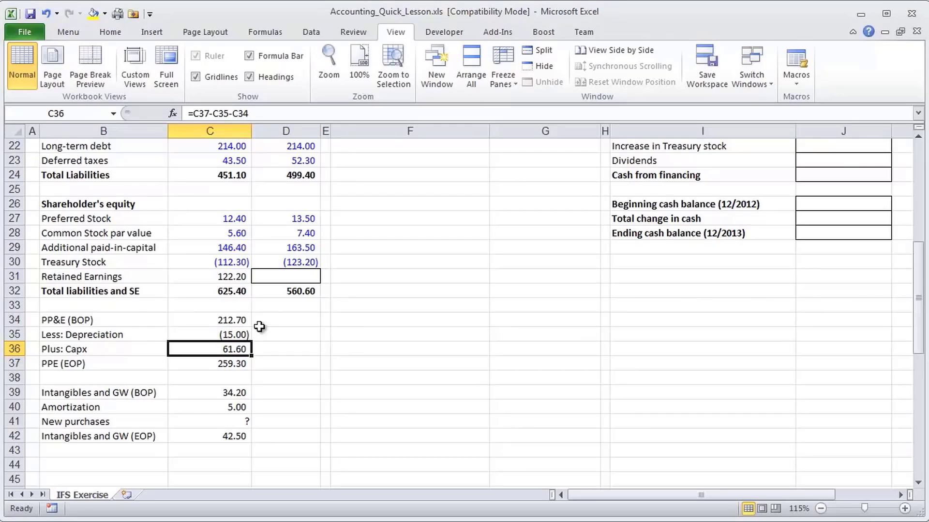
click(218, 322)
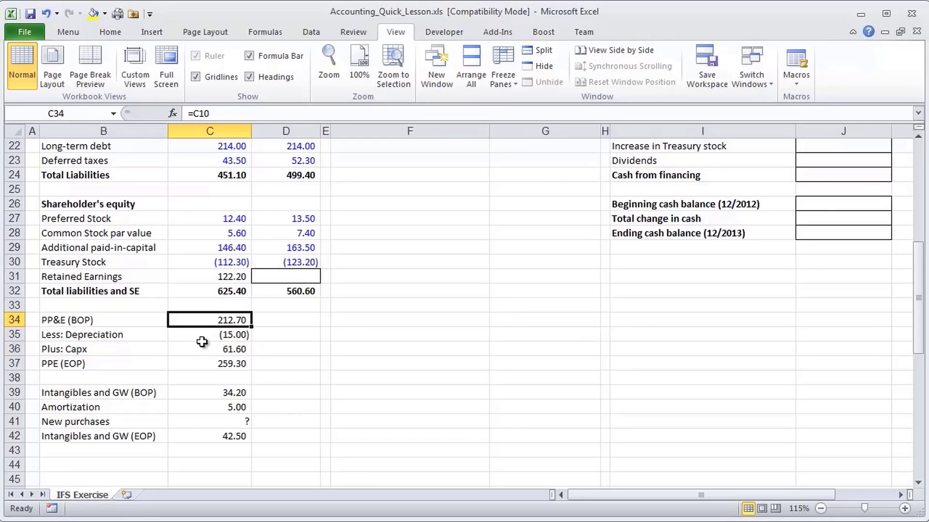
click(239, 338)
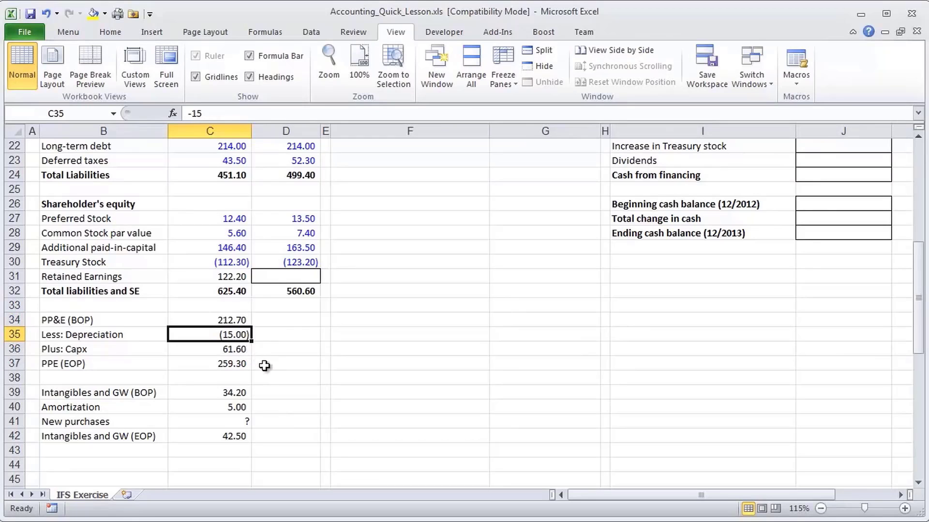
click(223, 366)
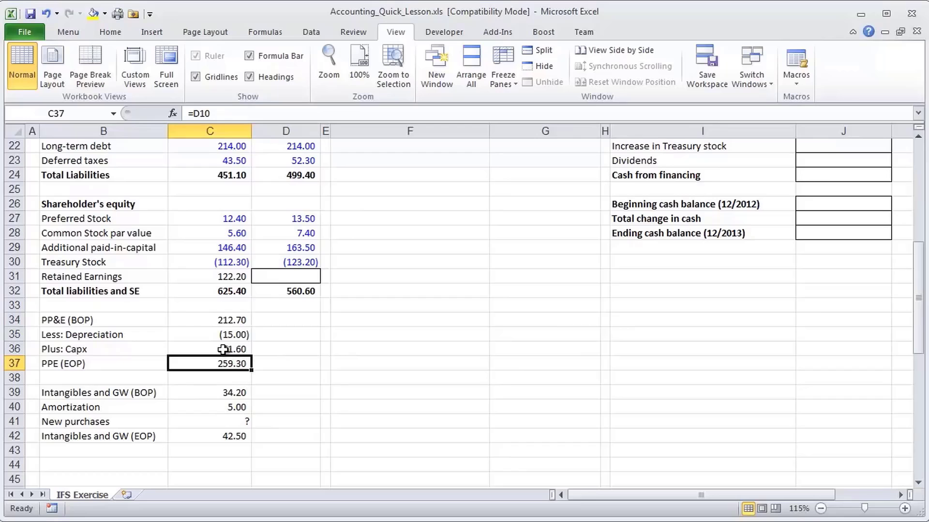
click(225, 349)
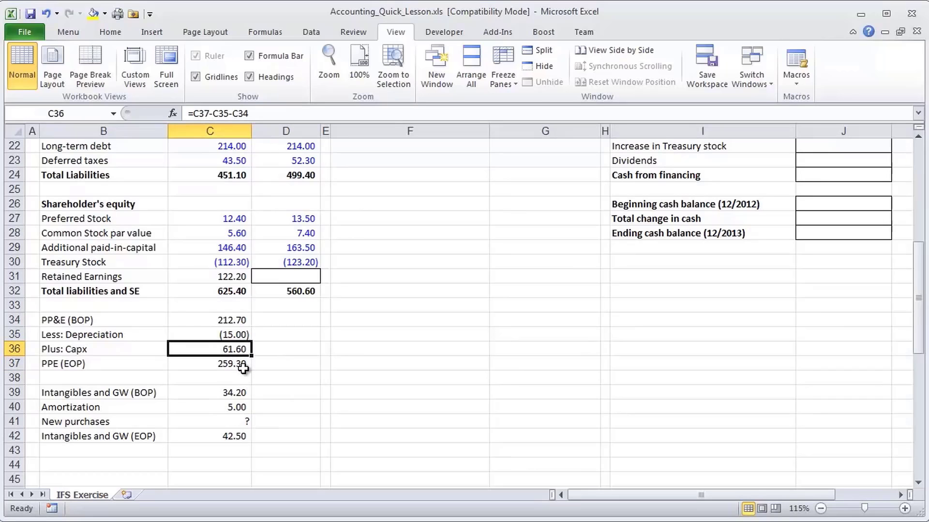
Link Capital expenditures in J13 of the cash flow statement to the negative of the calculated Capx in C36
scroll(243, 369, up, 7)
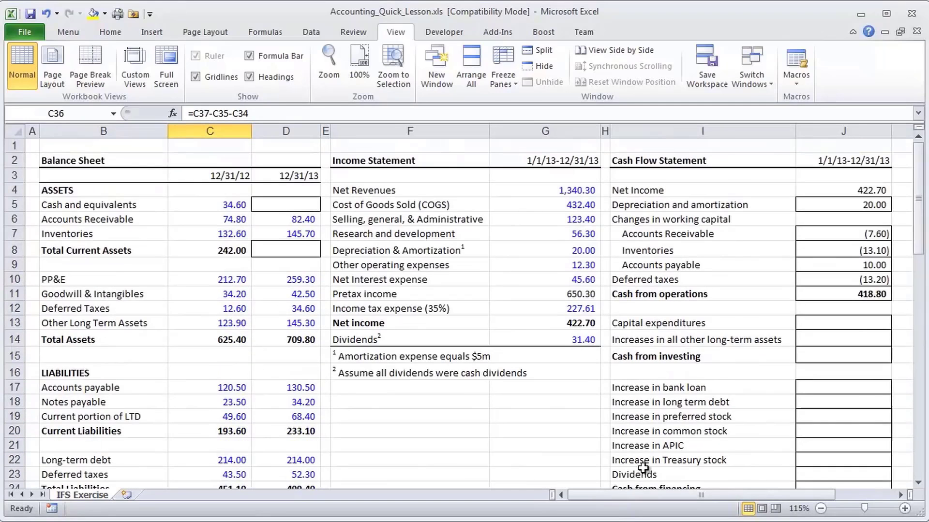
click(853, 325)
text(=)
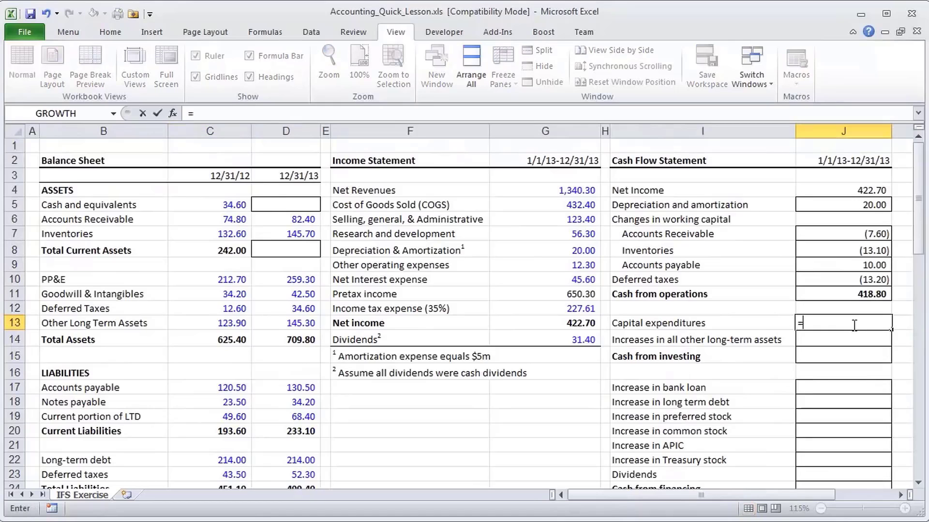
text(-)
key(Left)
key(Left)
key(Left)
key(Left)
key(Left)
key(Down)
key(Down)
key(Down)
key(Down)
key(Down)
key(Down)
key(Down)
key(Down)
key(Down)
key(Down)
key(Down)
key(Down)
key(Down)
key(Down)
key(Down)
key(Down)
key(Down)
key(Down)
key(Down)
key(Down)
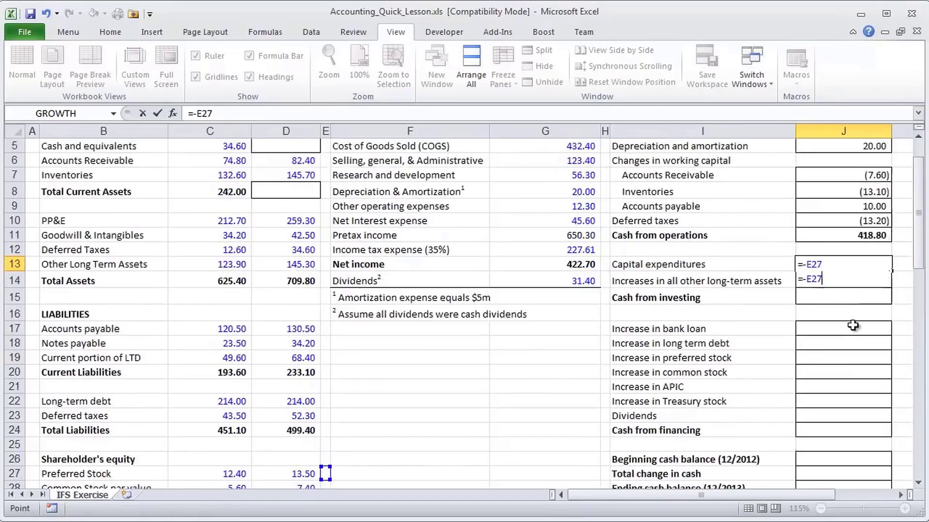
key(Left)
key(Left)
key(Up)
key(Up)
key(Up)
key(Up)
key(Up)
key(Up)
key(Up)
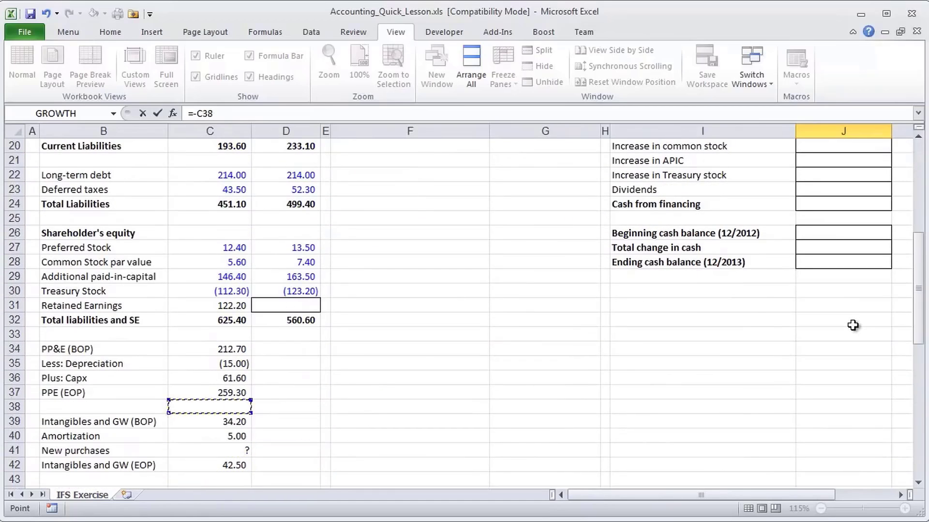
key(Return)
key(Up)
key(Up)
key(Up)
key(Up)
key(Down)
key(Down)
key(Down)
key(Down)
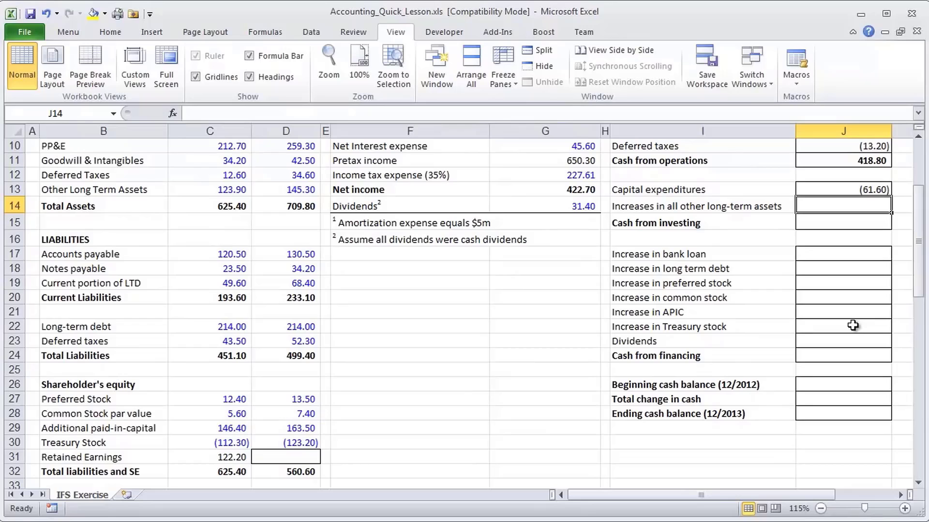
Calculate the increase in all other long-term assets in J14 with the formula =C13-D13
scroll(852, 325, up, 3)
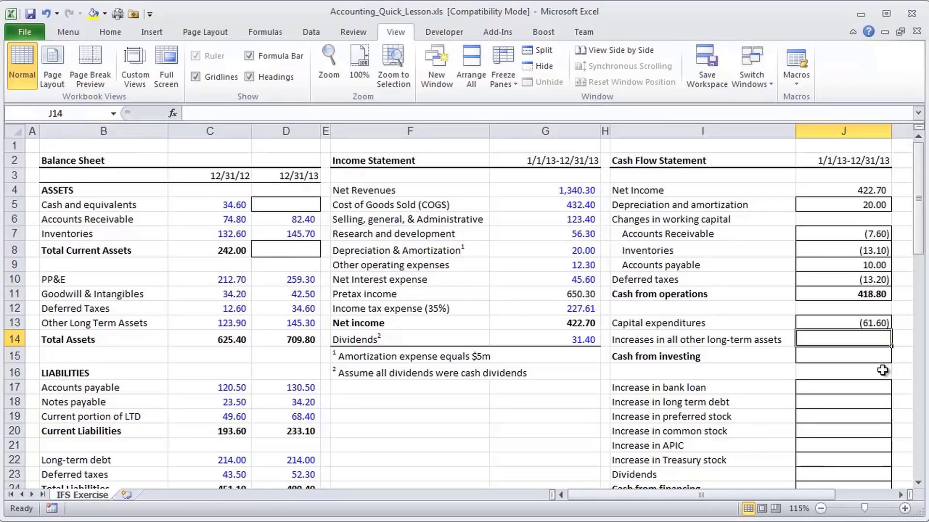
text(=)
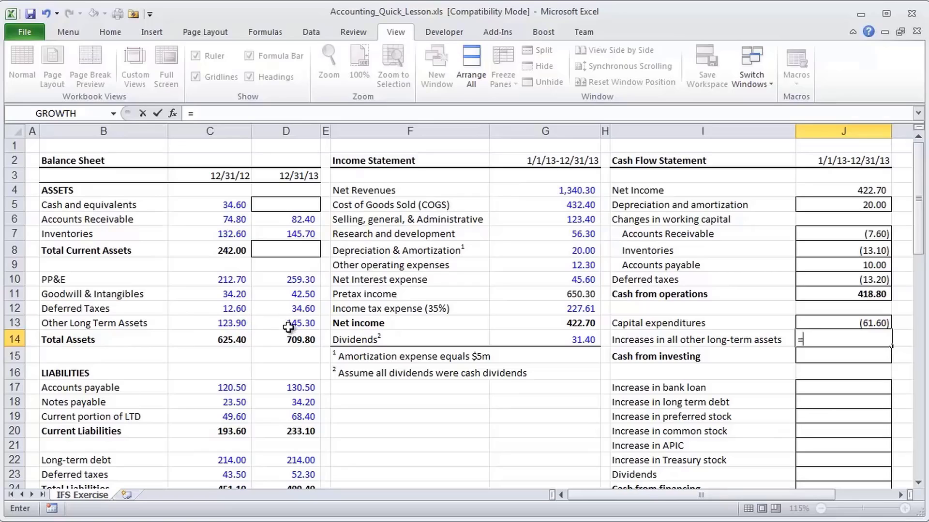
click(242, 326)
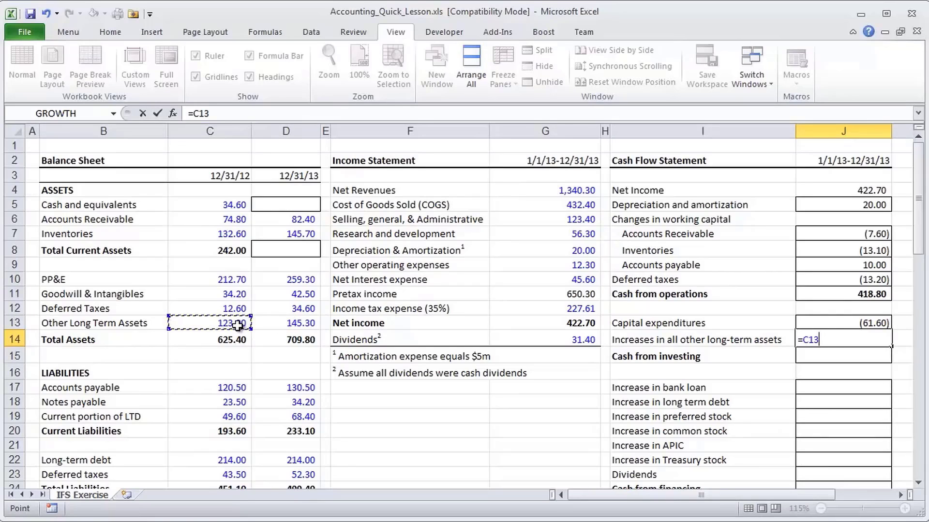
text(-)
key(Left)
key(Left)
key(Left)
key(Left)
key(Left)
key(Left)
key(Up)
key(ctrl+Return)
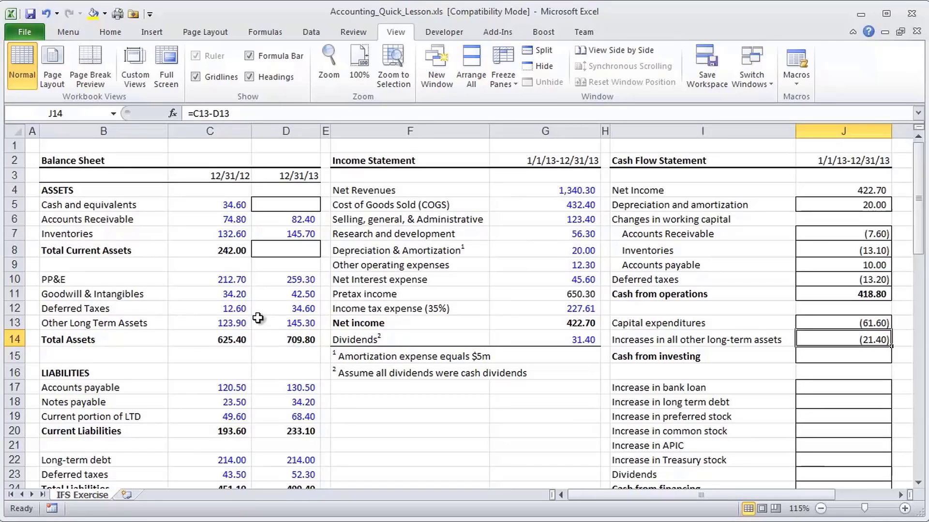
Review which balance sheet assets the cash flow statement already covers, comparing the long-term asset rows with the increase in J14
drag(293, 293, 116, 293)
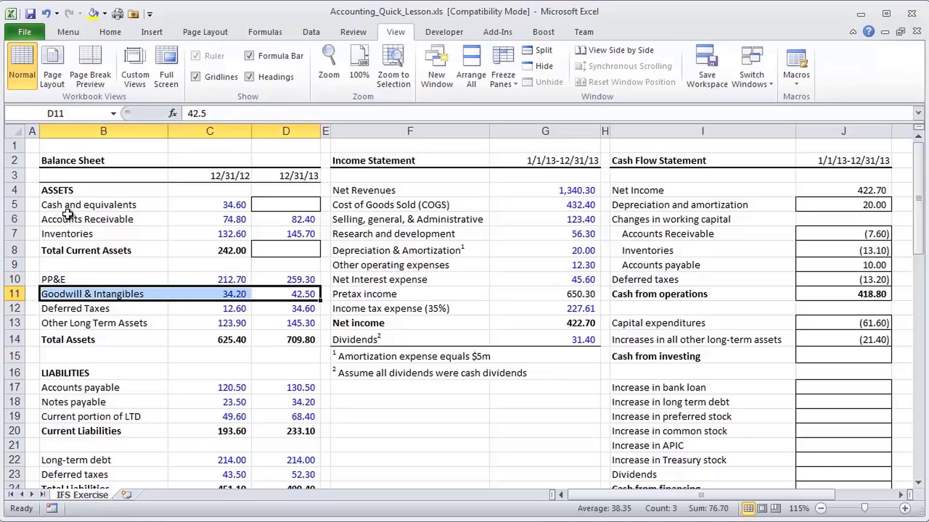
drag(68, 221, 278, 228)
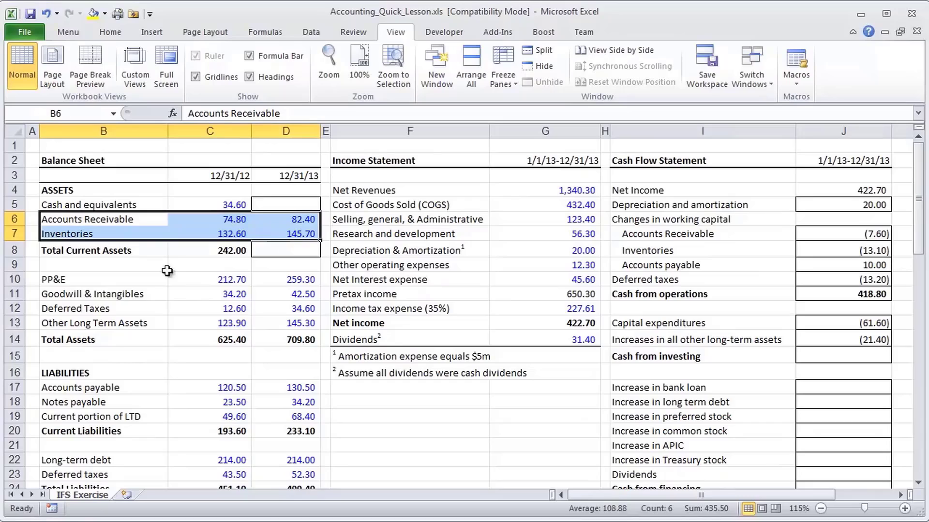
click(60, 284)
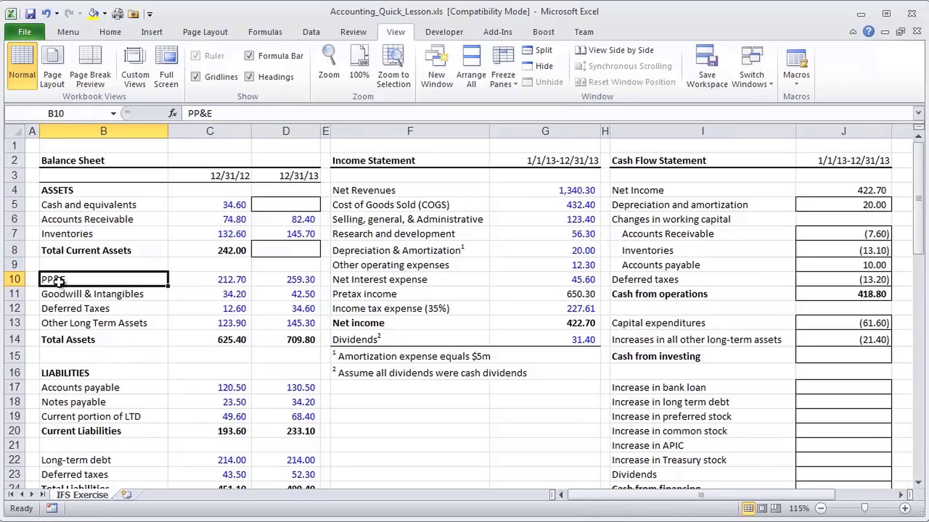
drag(67, 310, 298, 325)
drag(96, 294, 285, 294)
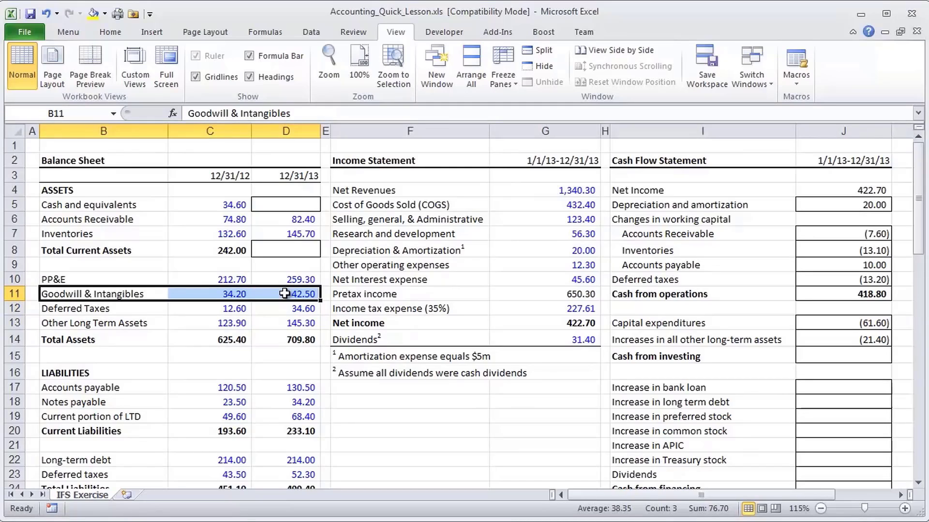
click(818, 337)
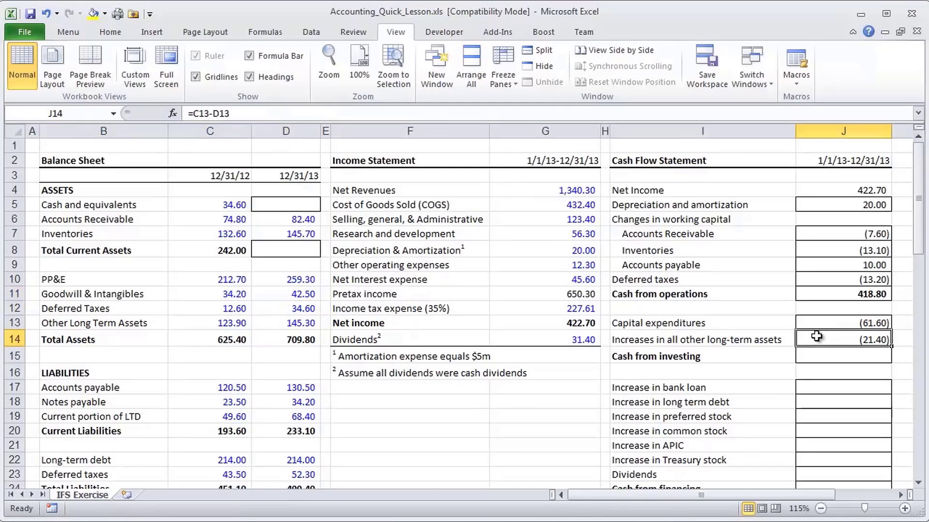
click(643, 341)
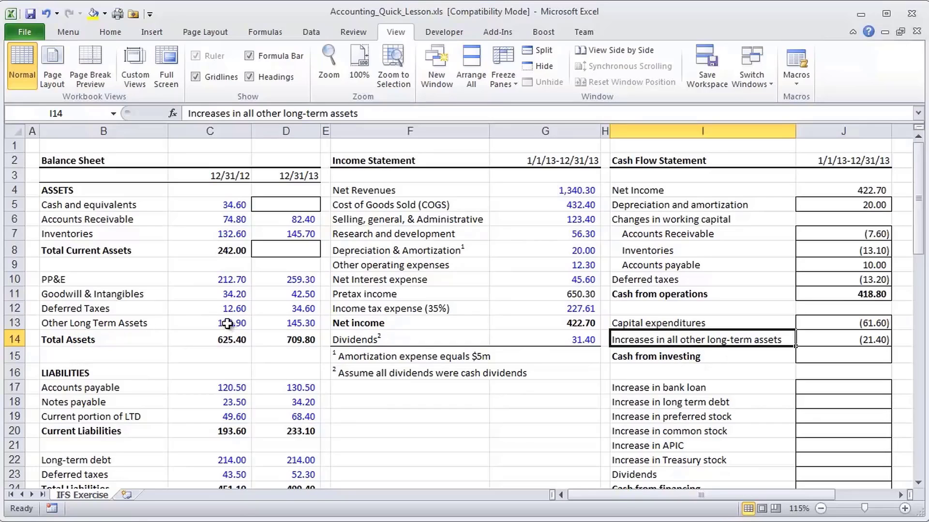
drag(227, 323, 298, 323)
Compare the Goodwill & Intangibles balances for both years with the amortization expense footnote under the income statement
click(308, 296)
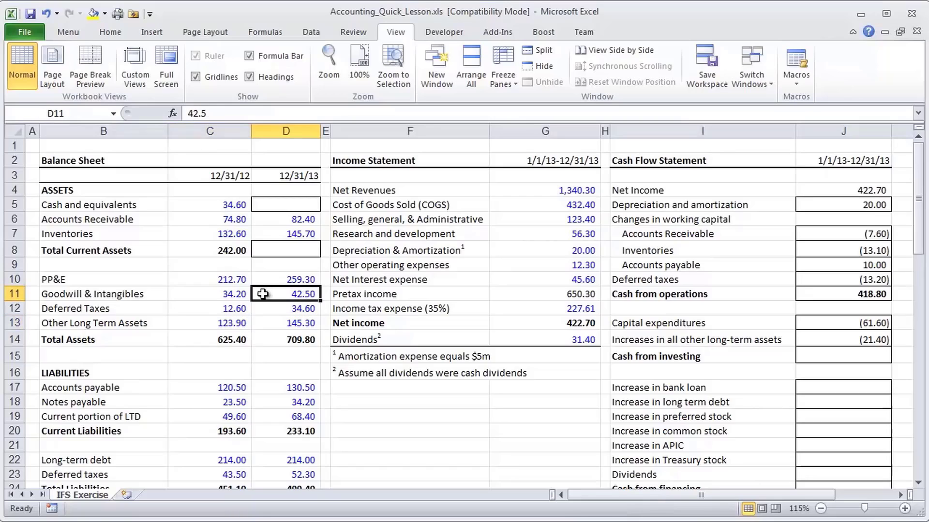
drag(263, 293, 145, 294)
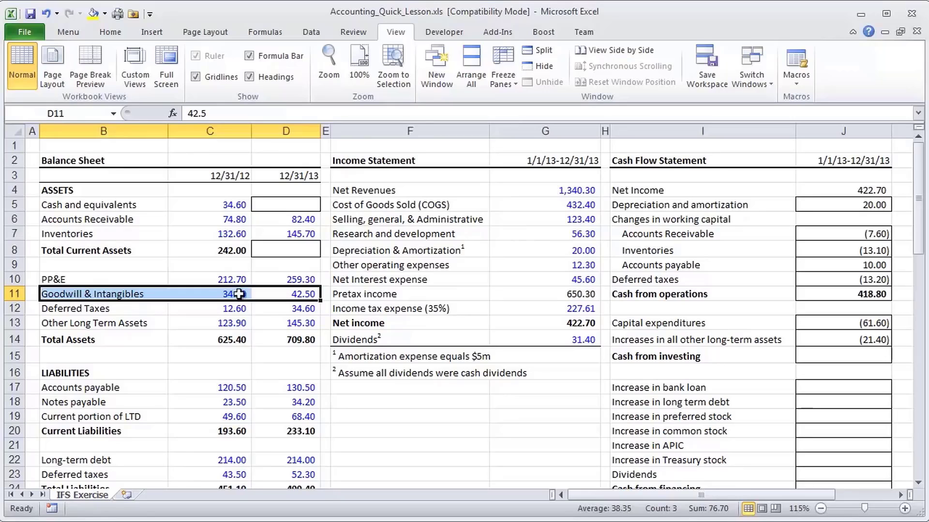
drag(237, 293, 275, 294)
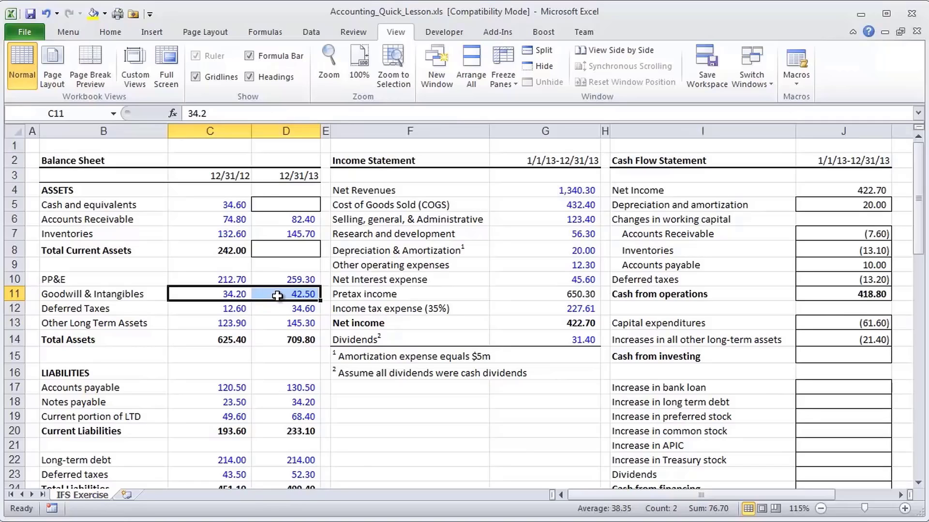
drag(225, 294, 272, 295)
click(358, 357)
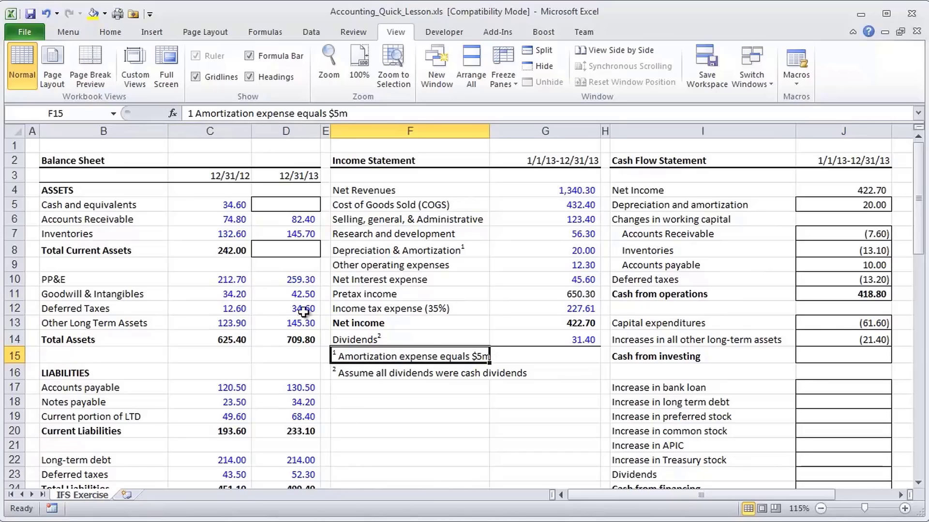
drag(227, 296, 276, 295)
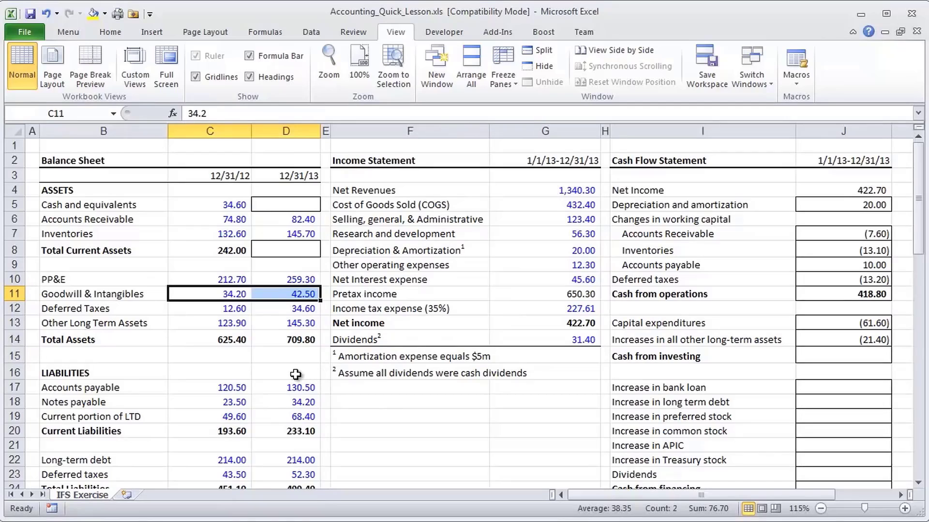
Examine the intangibles and goodwill roll-forward below the PP&E one and trace the source cell of its beginning balance in C39
scroll(256, 400, down, 4)
scroll(257, 400, down, 3)
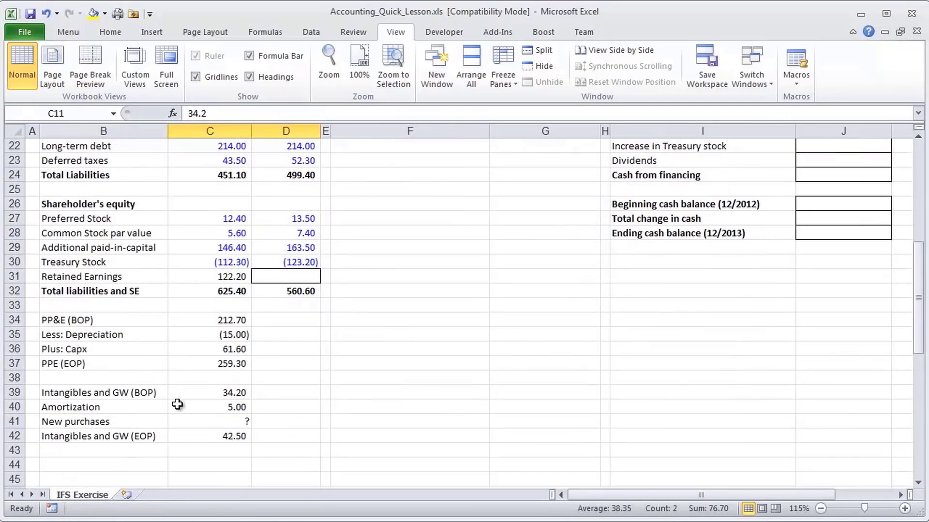
click(110, 393)
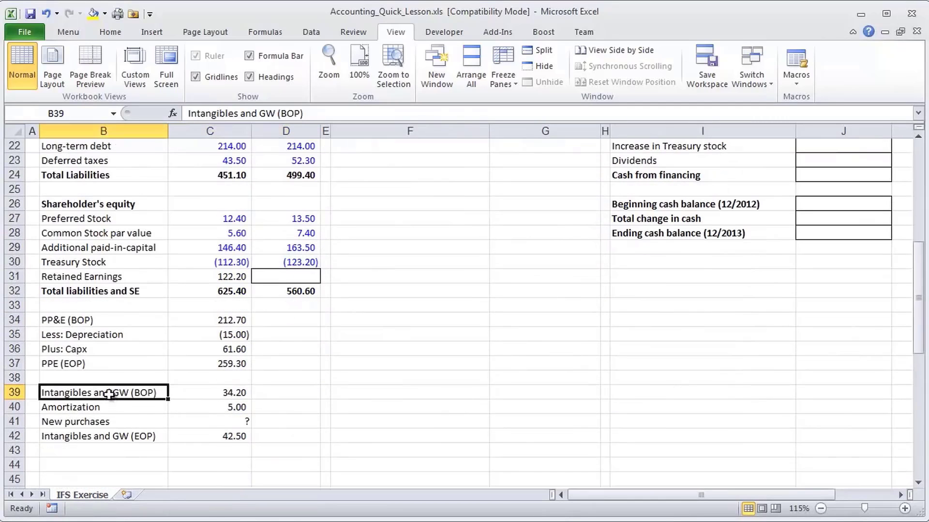
click(233, 396)
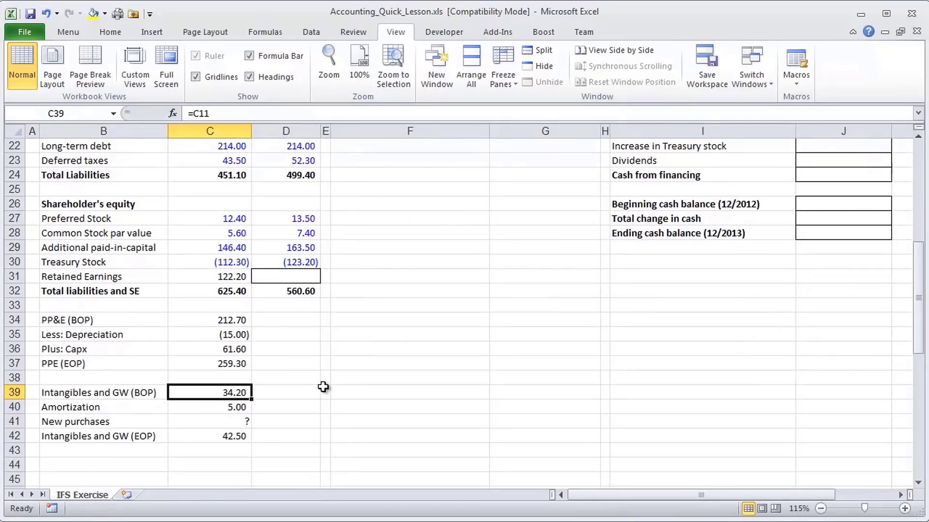
key(F2)
scroll(323, 387, up, 6)
scroll(322, 385, down, 6)
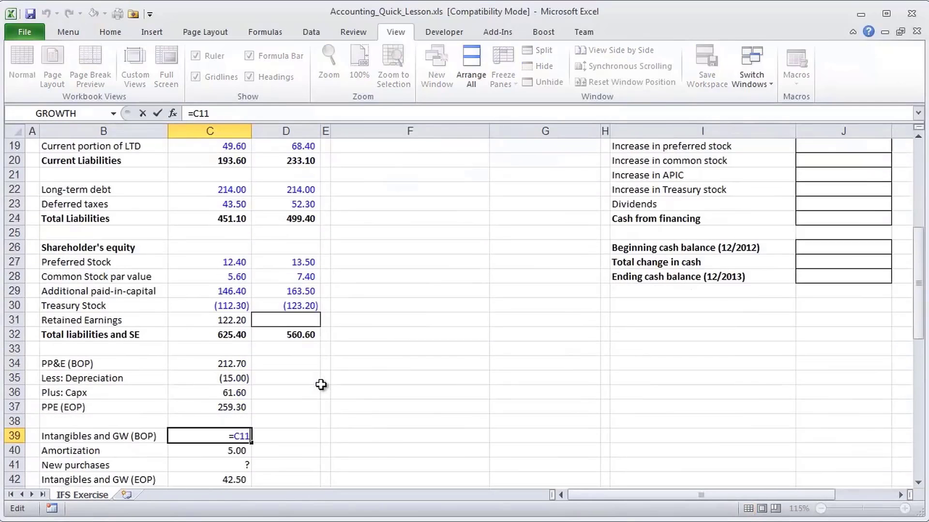
key(ctrl+Return)
Set Amortization in C40 of the intangibles roll-forward to -5
click(243, 407)
key(F2)
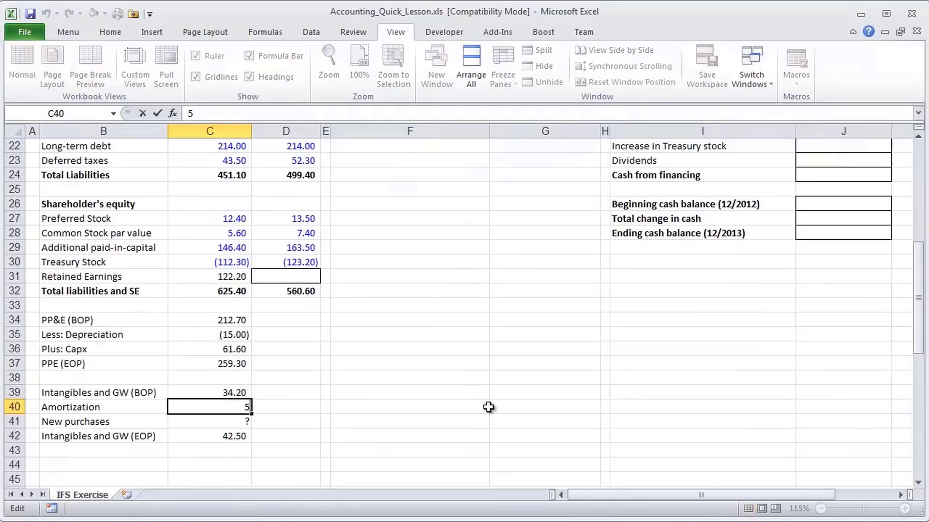
key(ctrl+Return)
text(-5)
key(ctrl+Return)
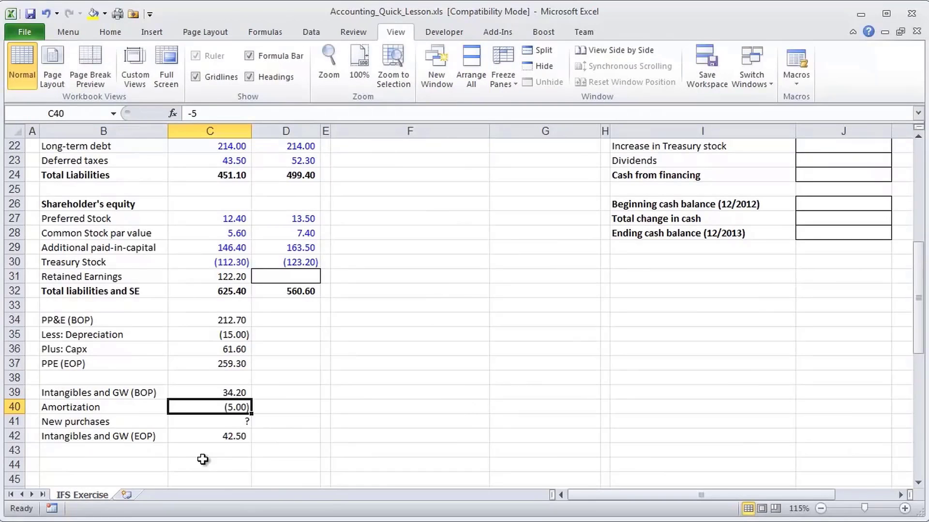
Trace the source cell of the ending intangibles and goodwill balance in C42 back to the balance sheet
click(203, 439)
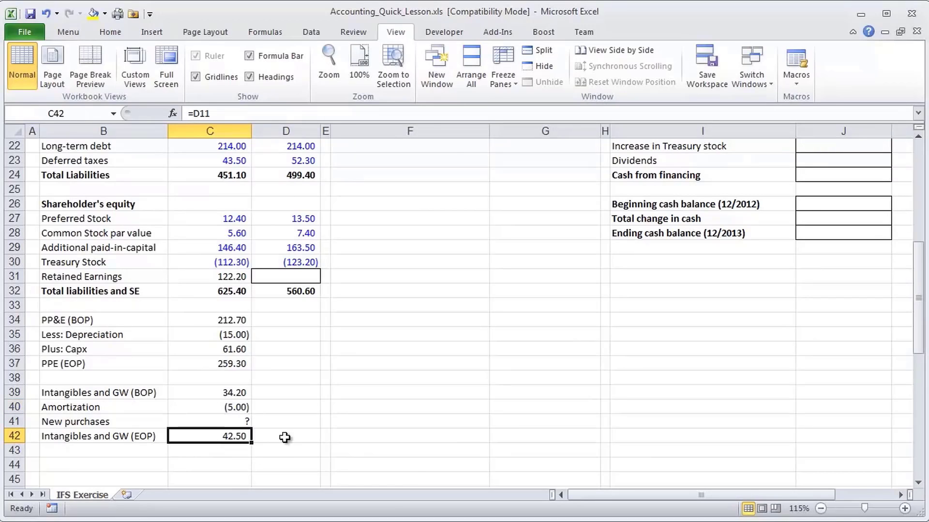
key(F2)
scroll(286, 437, up, 7)
scroll(290, 437, down, 3)
scroll(290, 436, down, 4)
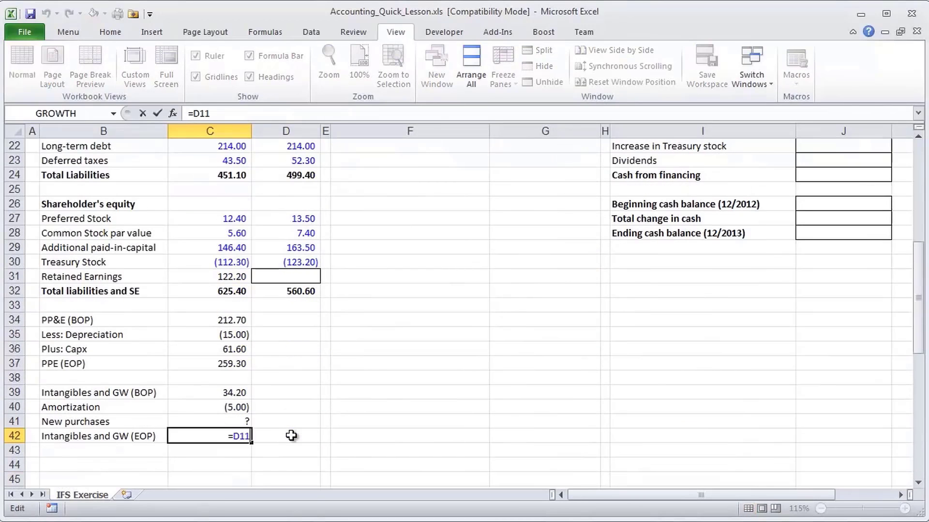
key(ctrl+Return)
Calculate New purchases in C41 as ending intangibles minus amortization minus beginning intangibles with =C42-C40-C39
key(Up)
text(=)
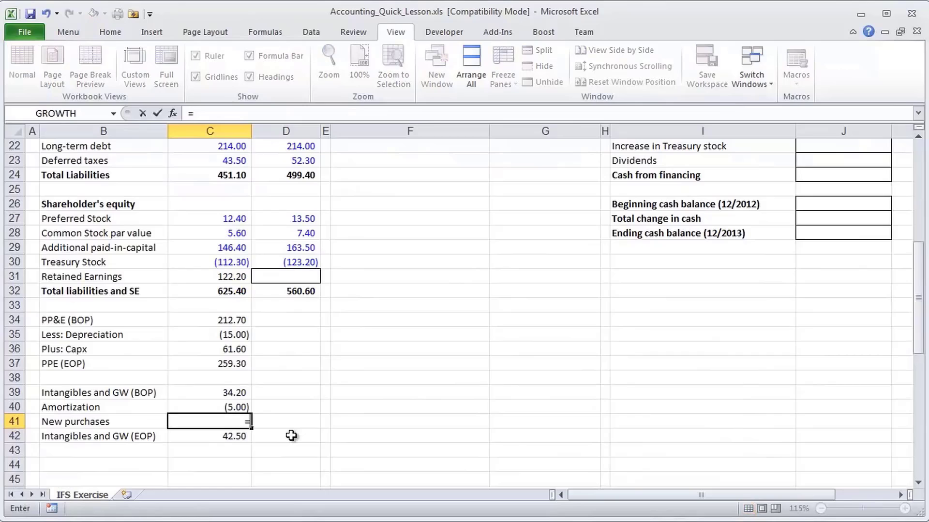
key(Down)
text(-)
key(Up)
text(-)
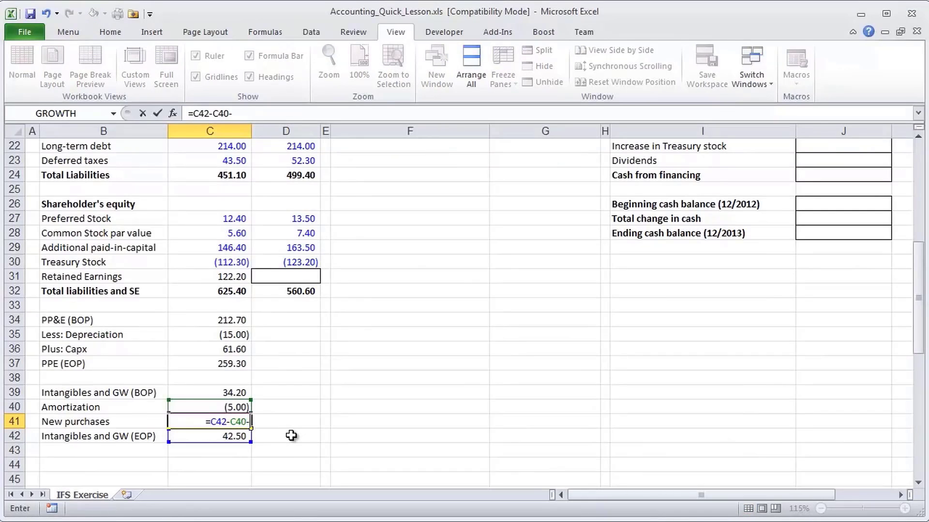
key(Up)
key(Up)
key(ctrl+Return)
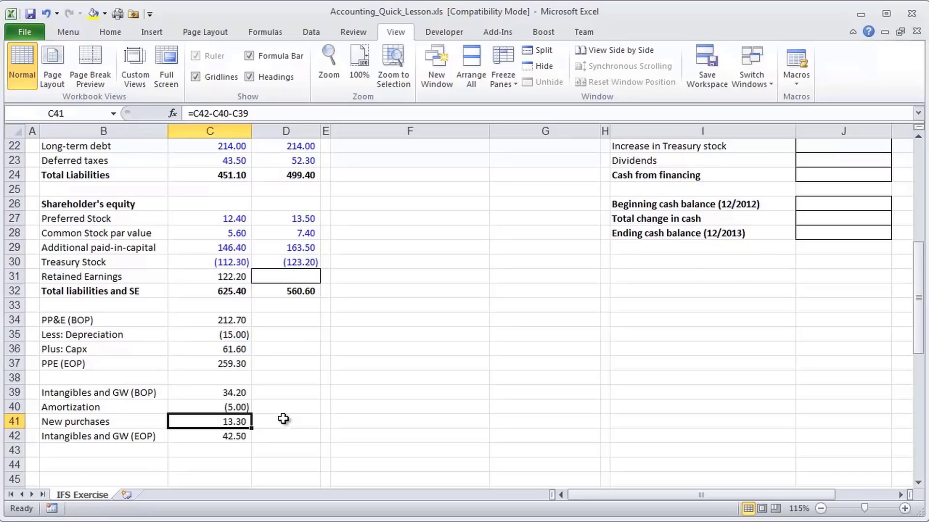
Extend the other long-term assets formula in J14 to subtract the new intangibles purchases, making it =C13-D13-C41
scroll(283, 419, up, 6)
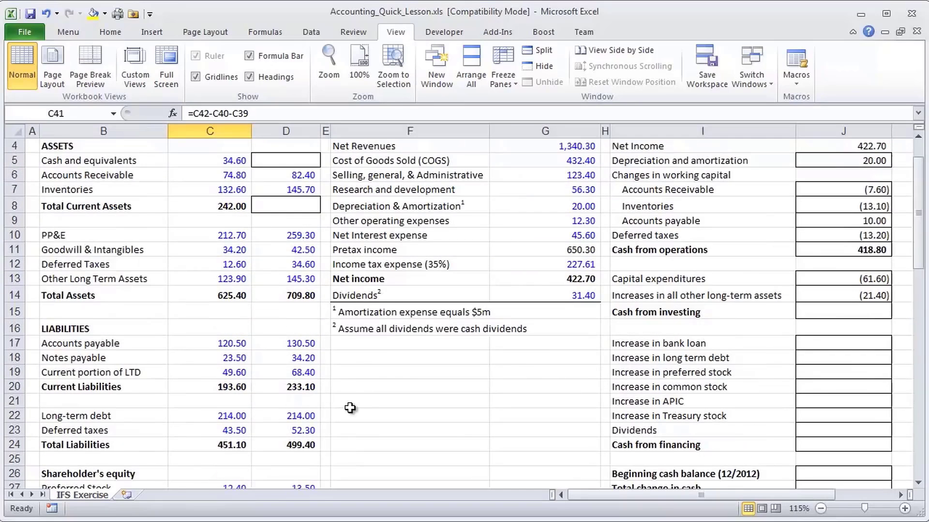
scroll(350, 408, up, 1)
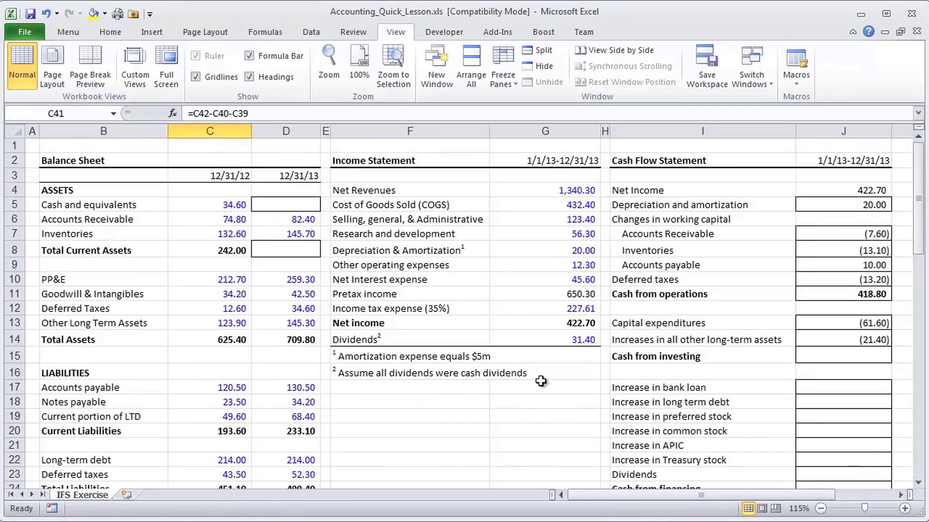
click(840, 341)
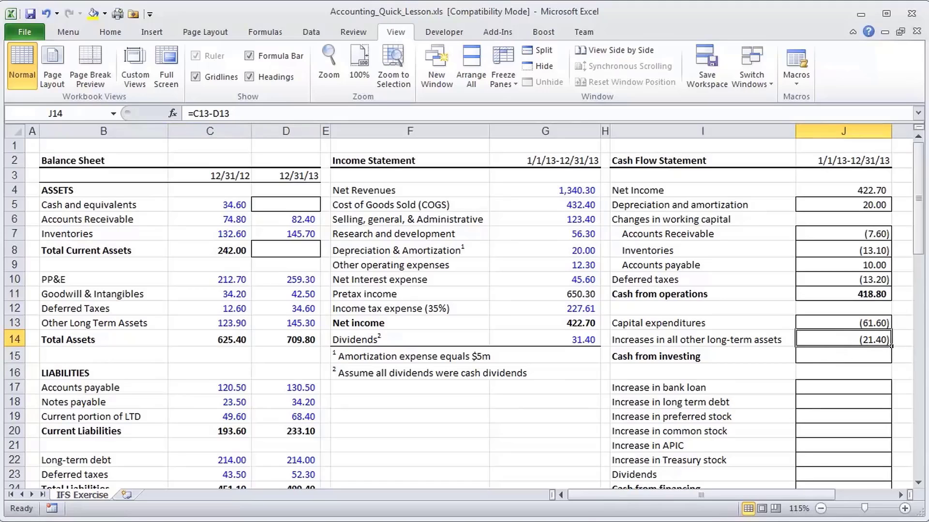
key(F2)
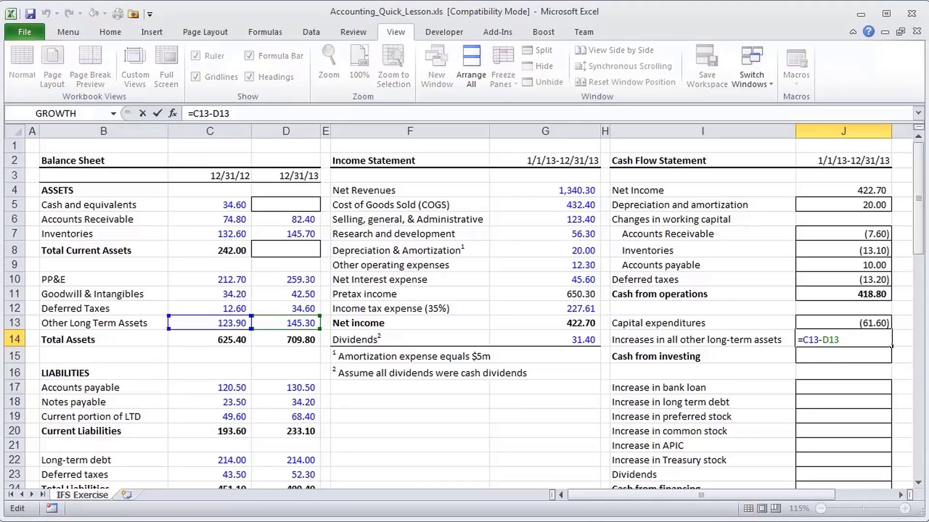
scroll(315, 379, down, 7)
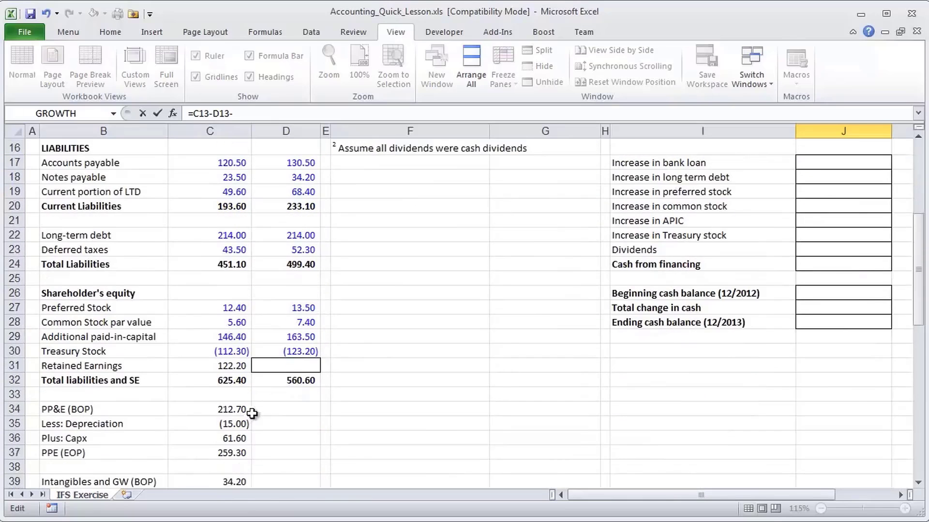
click(237, 424)
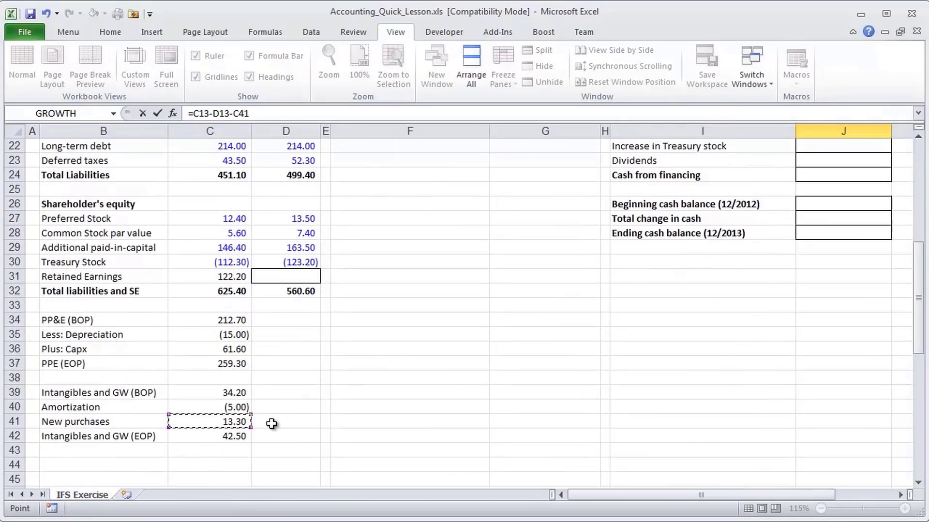
key(Return)
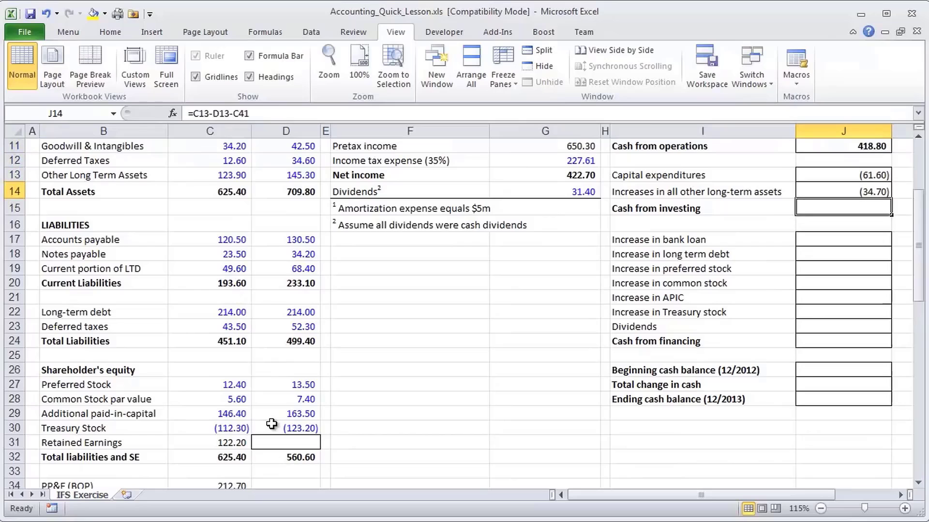
Total Cash from investing in J15 with =SUM(J13:J14)
key(alt+equal)
key(ctrl+Return)
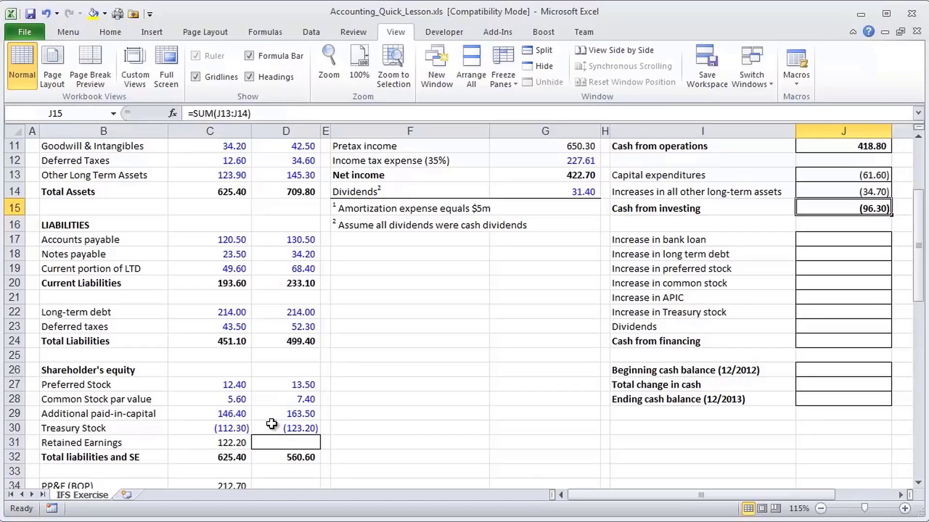
Review the cash row and the other asset rows of the balance sheet against the completed operating and investing sections
scroll(31, 383, up, 4)
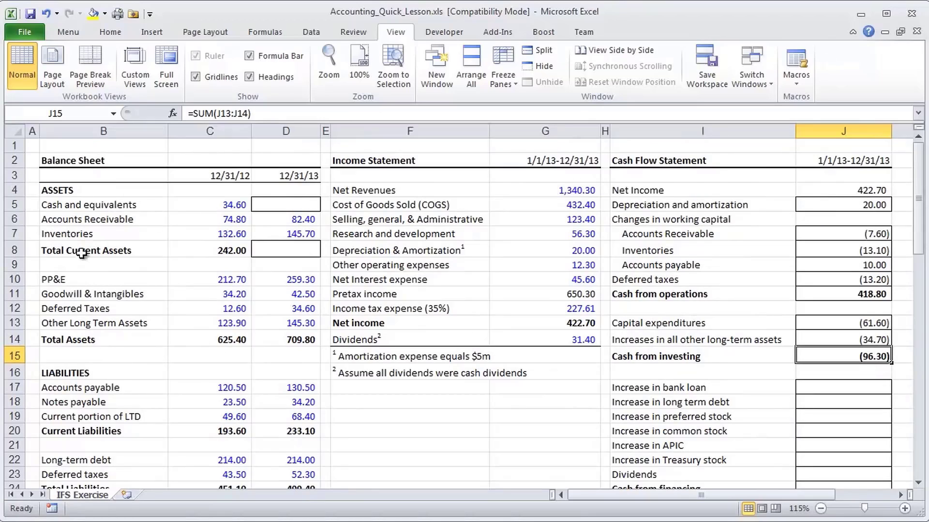
drag(160, 206, 272, 205)
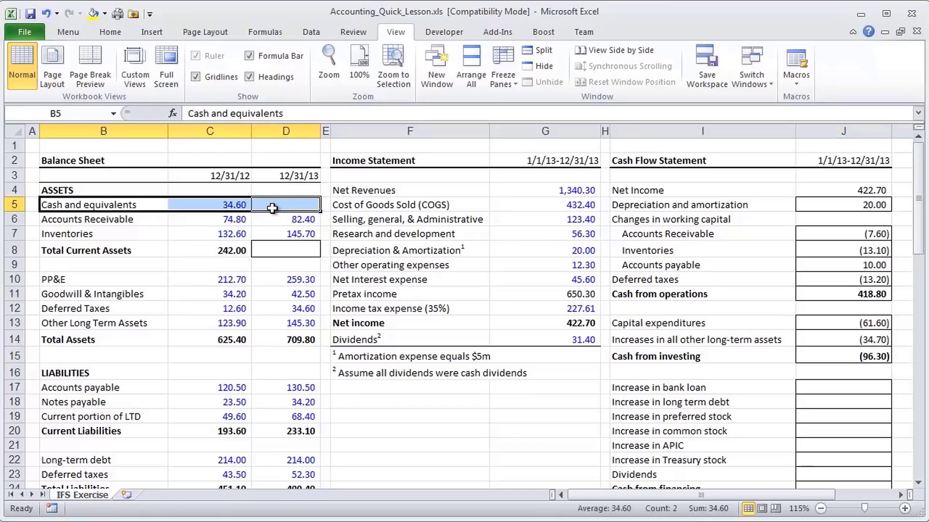
drag(120, 227, 276, 338)
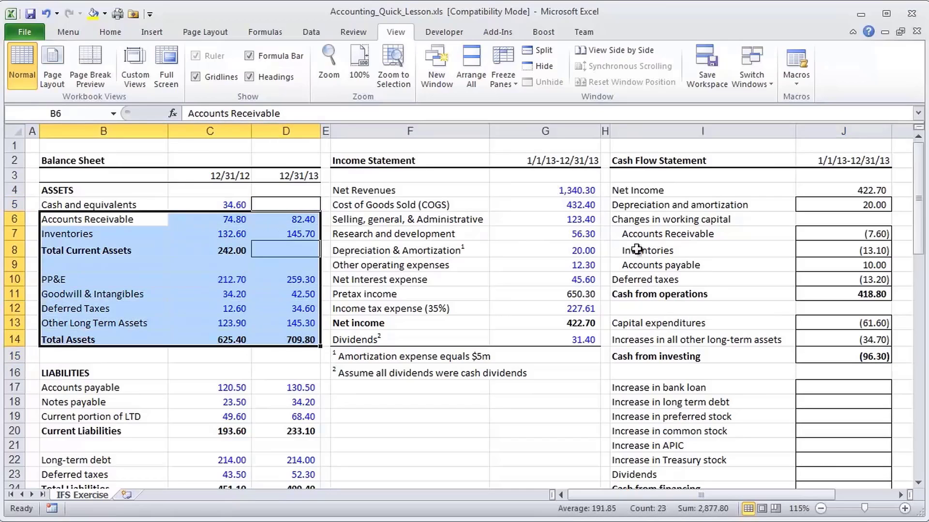
drag(631, 207, 724, 357)
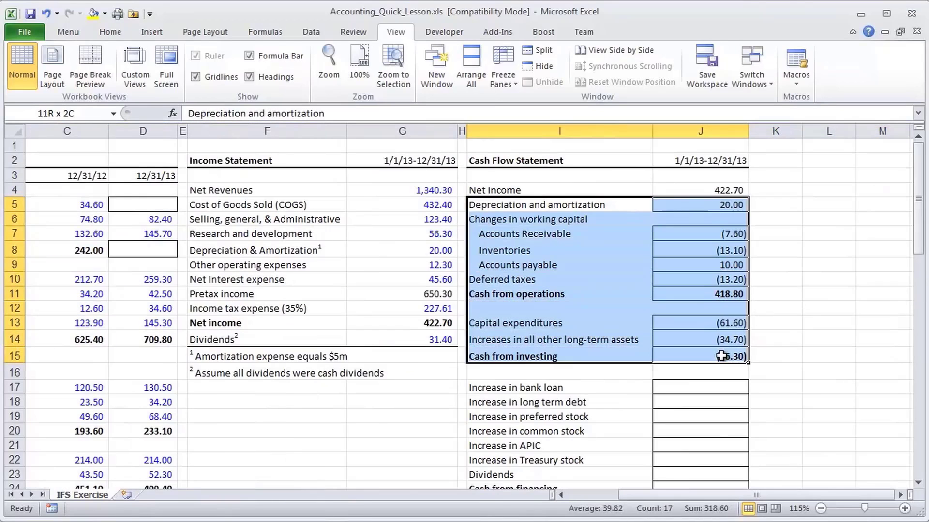
scroll(265, 373, left, 2)
click(265, 373)
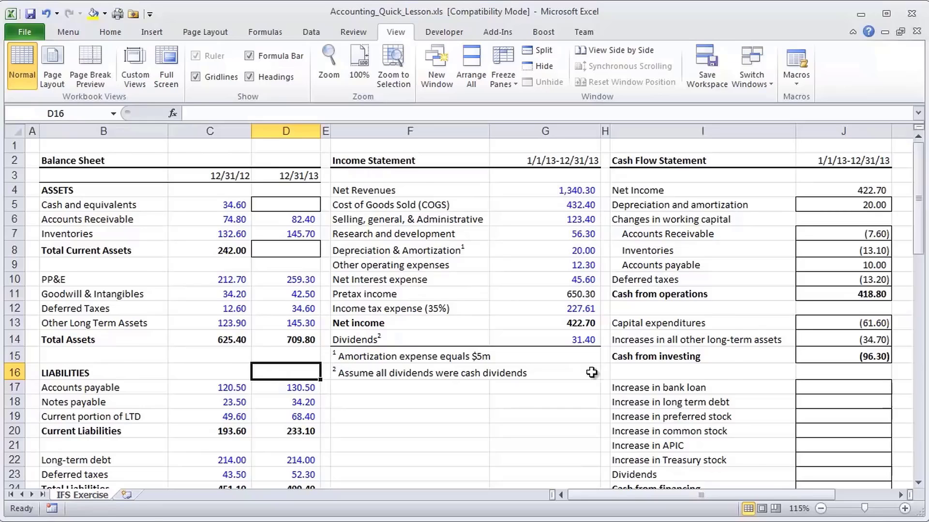
Calculate Increase in bank loan in J17 as the year-over-year change in notes payable with =D18-C18
scroll(663, 368, down, 1)
drag(70, 329, 265, 440)
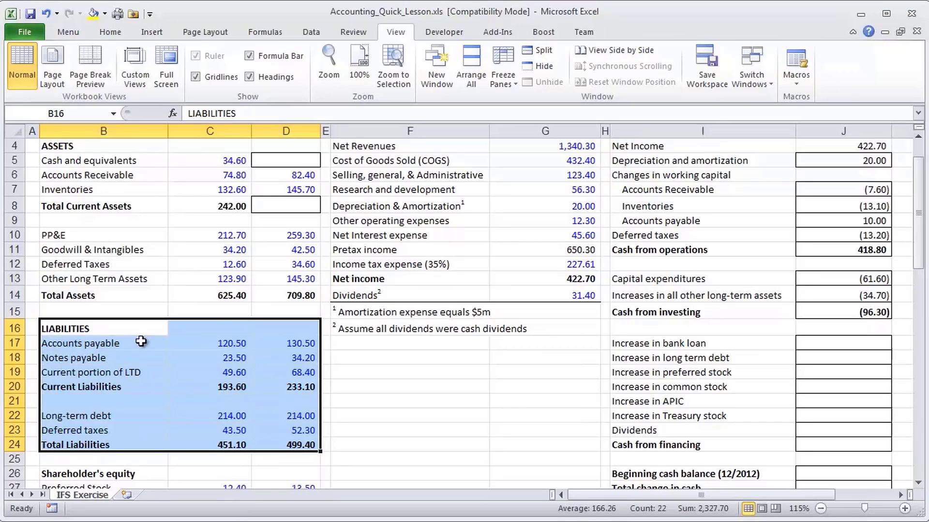
click(801, 343)
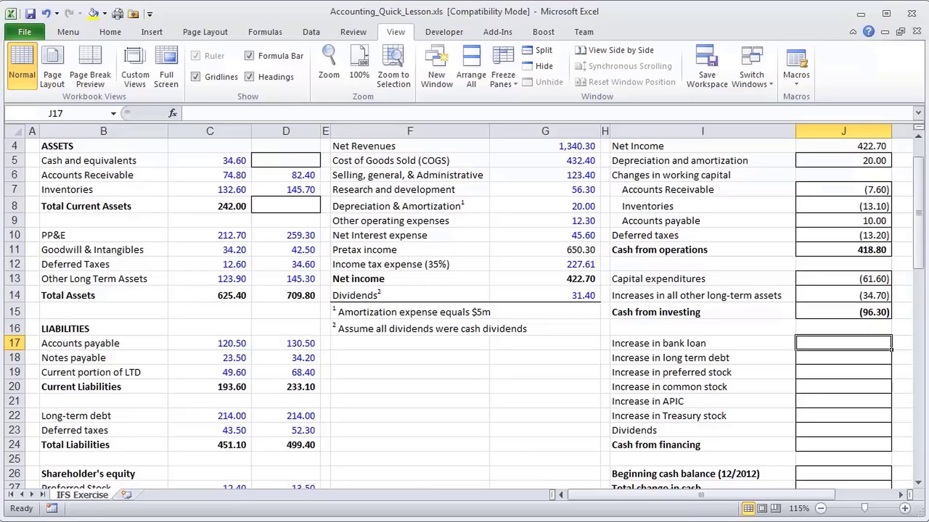
text(=)
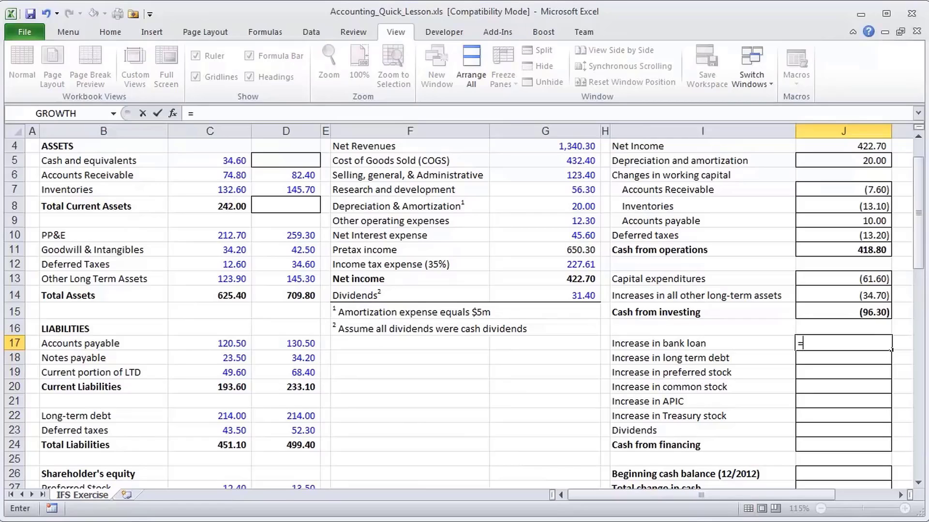
click(282, 359)
text(-)
click(295, 344)
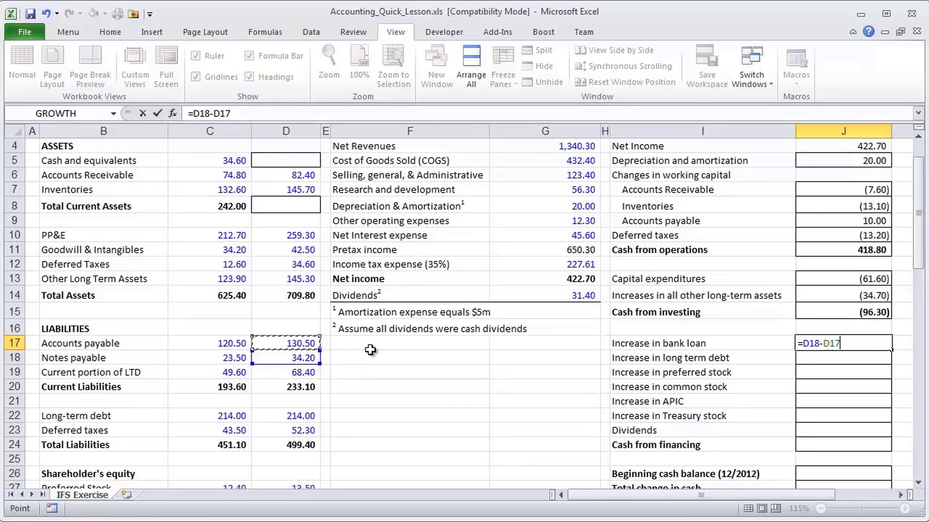
key(Left)
key(Down)
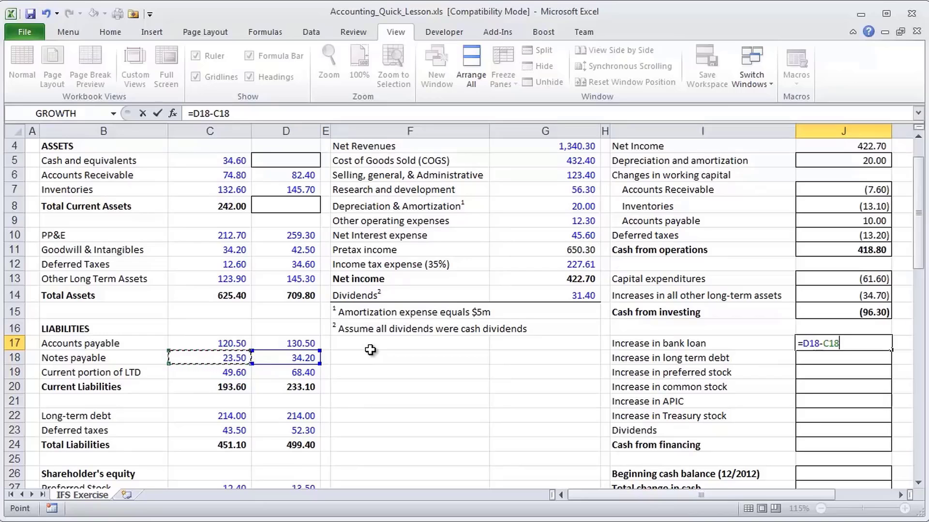
key(ctrl+Return)
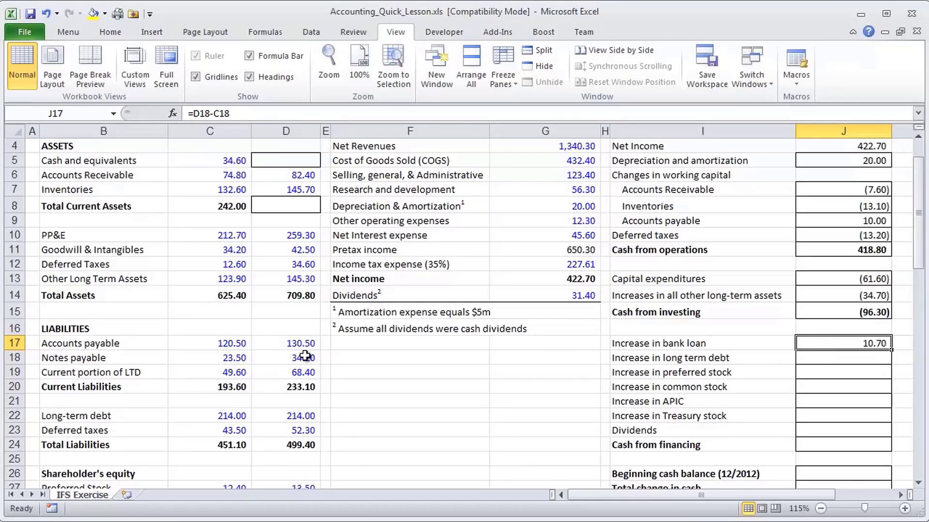
Enter the Increase in long term debt formula in J18 from the current portion of LTD and long-term debt as =D19+D22-C19+C22
key(Down)
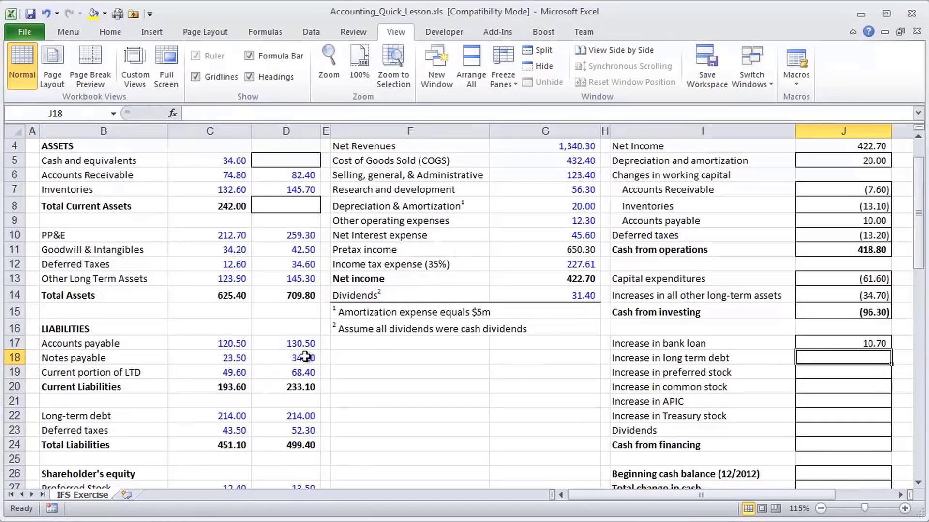
text(=)
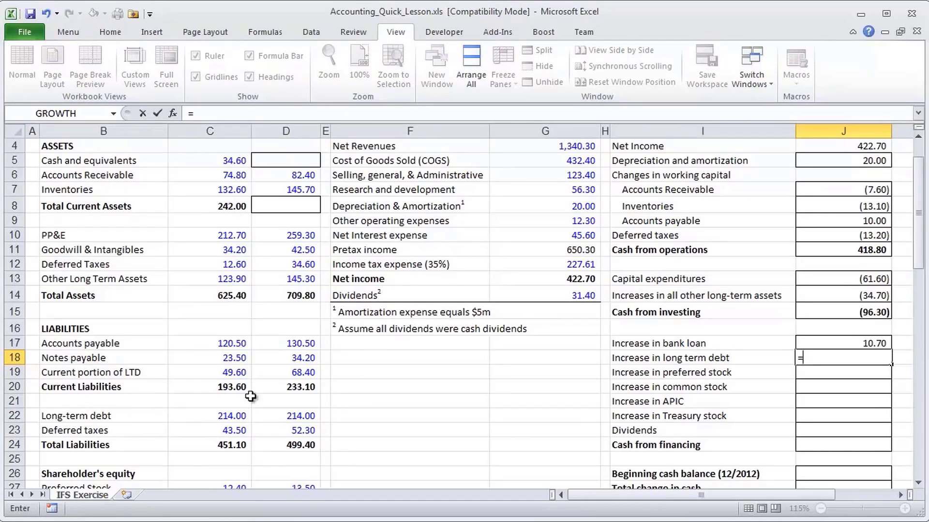
click(285, 372)
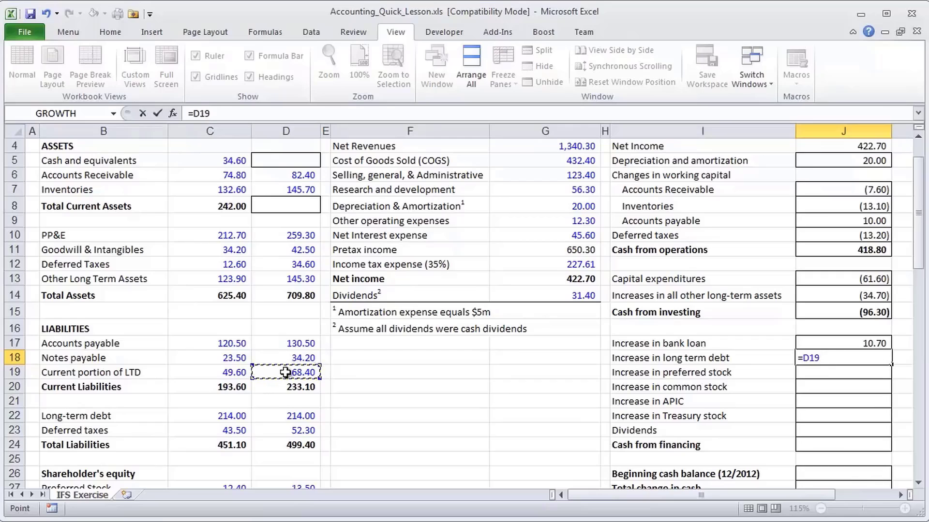
text(+)
click(302, 414)
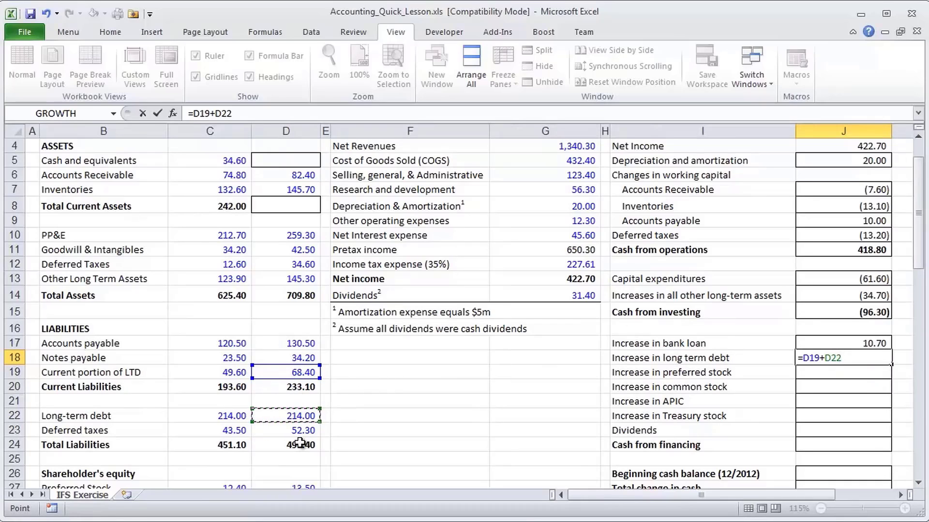
text(-)
click(233, 374)
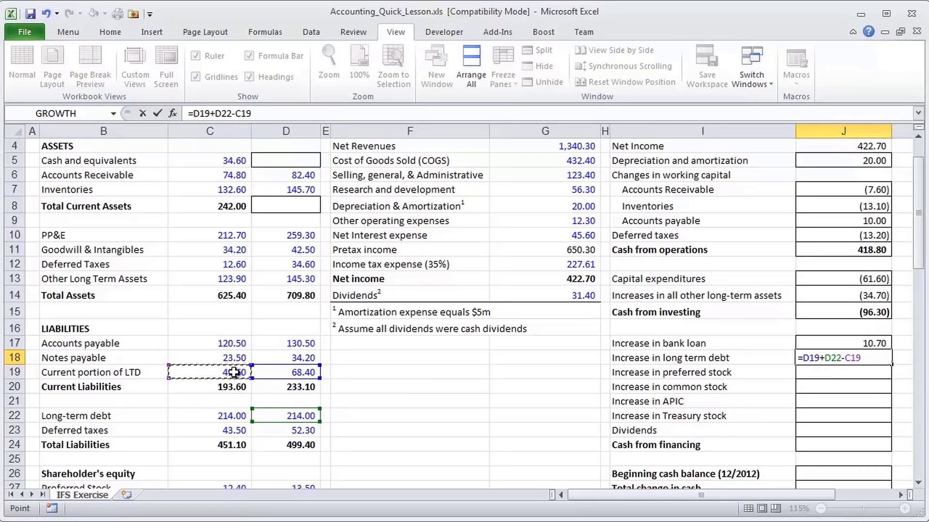
text(+)
click(223, 413)
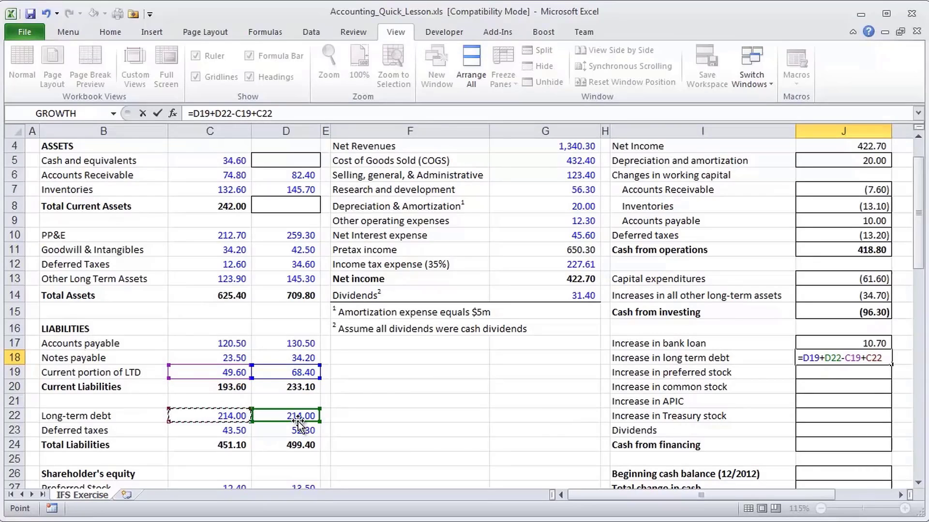
key(ctrl+Return)
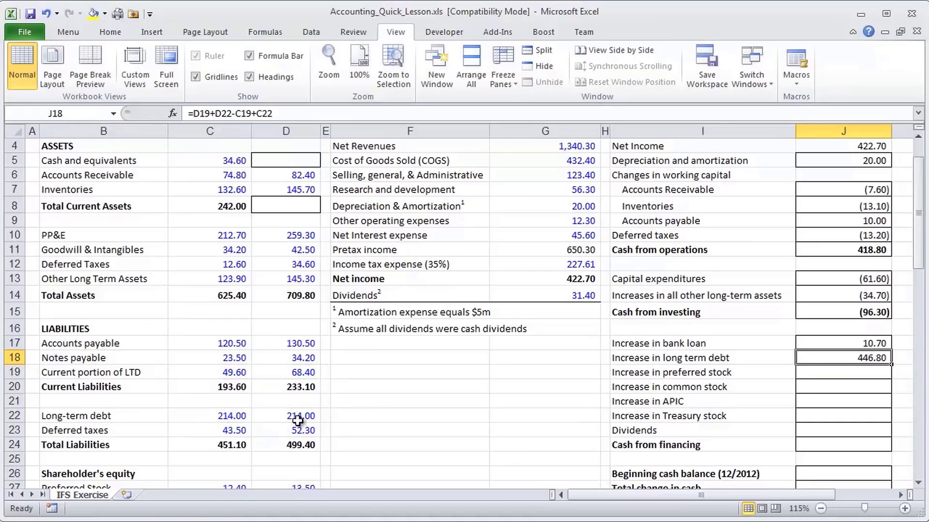
Correct the sign in the J18 formula so prior-year long-term debt is subtracted, making it =D19+D22-C19-C22
key(F2)
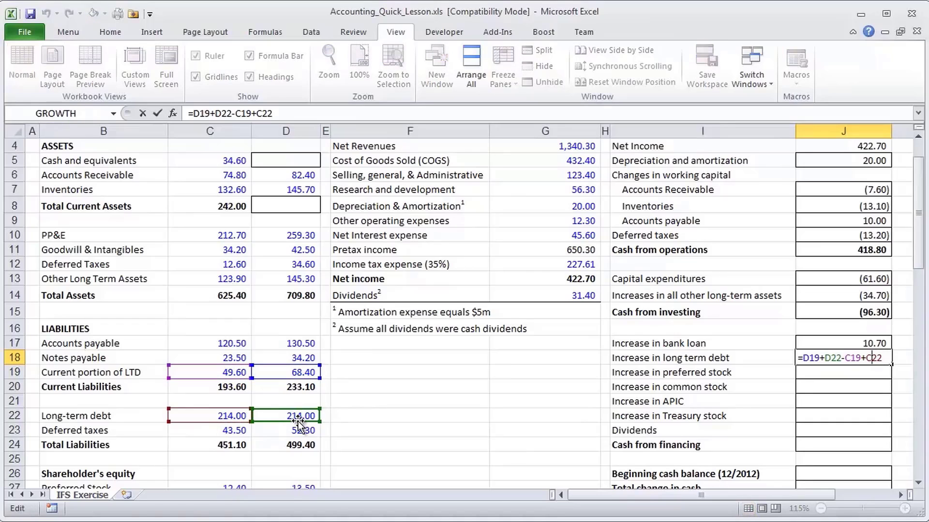
key(BackSpace)
text(-)
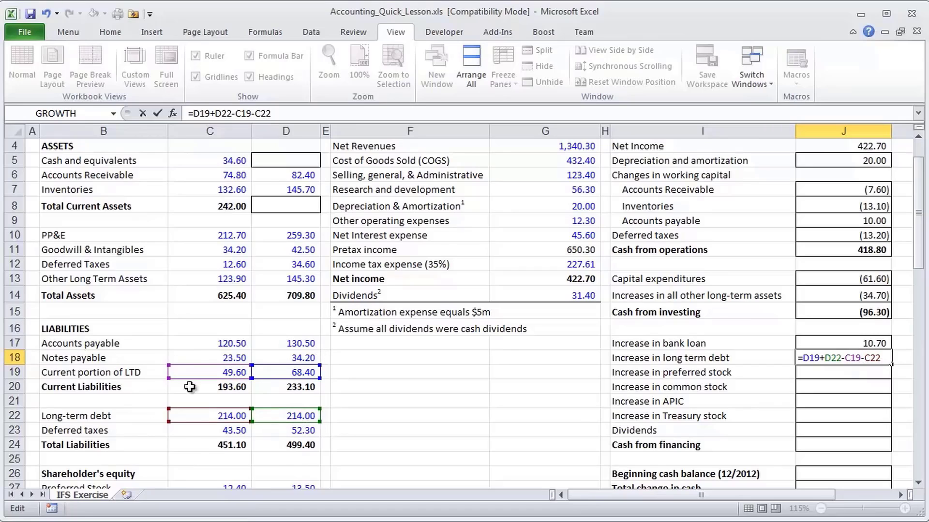
key(ctrl+Return)
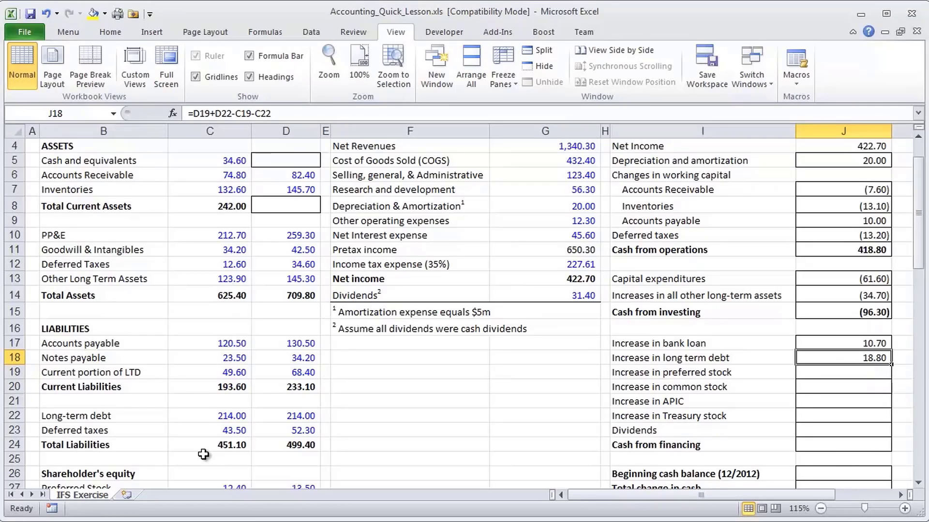
Calculate Increase in preferred stock in J19 as 2013 minus 2012 preferred stock with =D27-C27
key(Down)
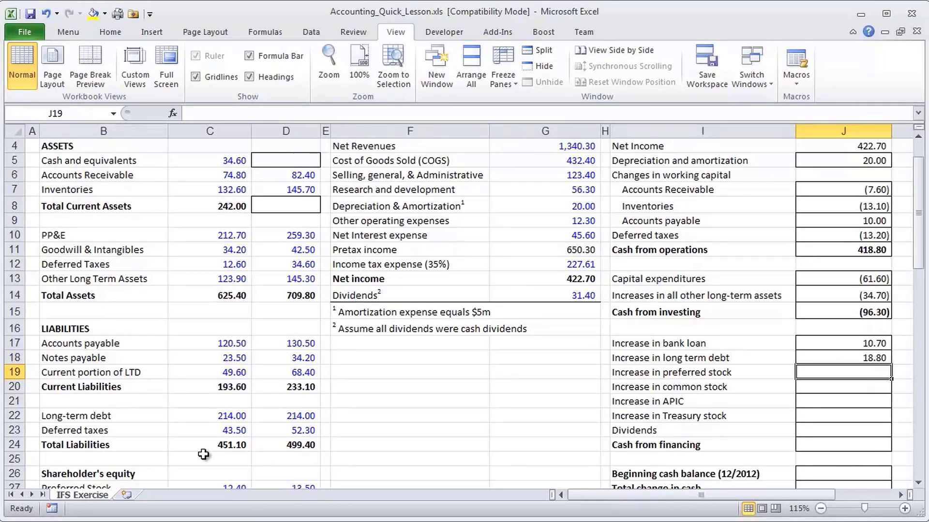
text(=)
scroll(204, 455, down, 1)
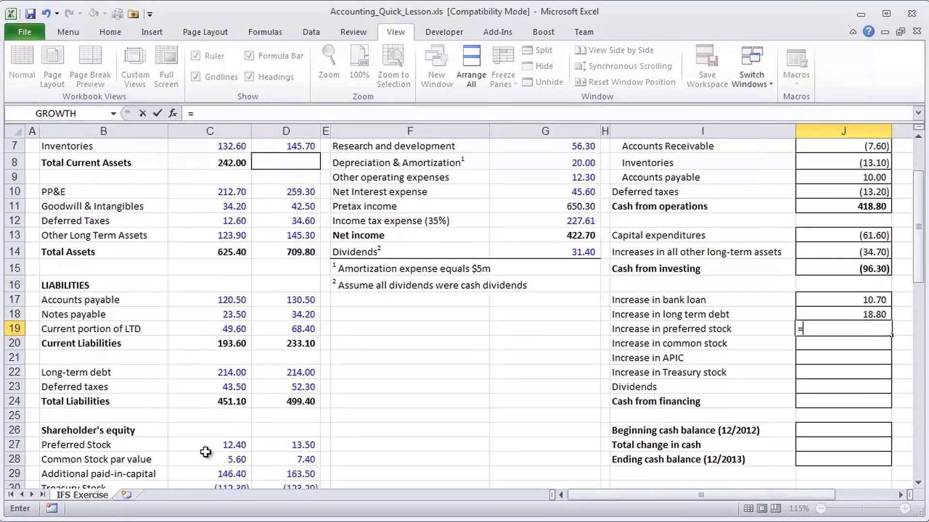
click(287, 448)
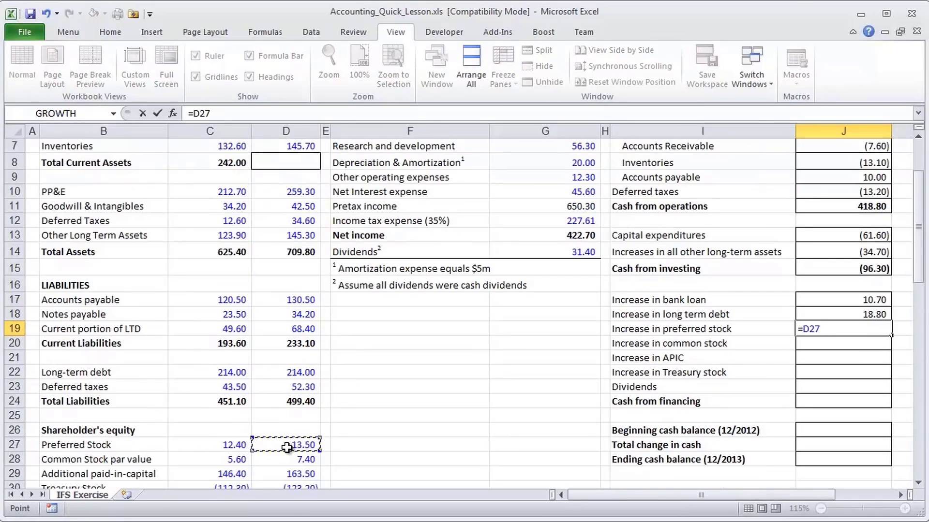
text(-)
click(228, 446)
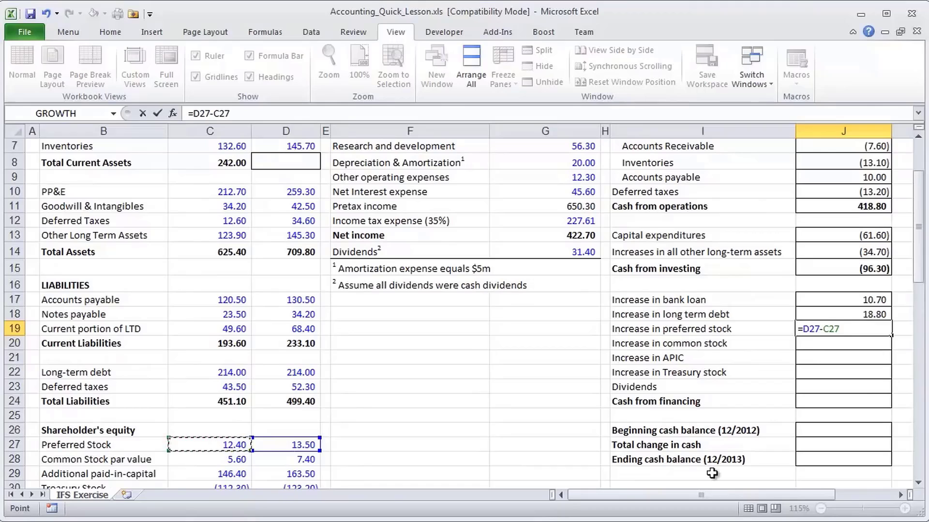
key(Return)
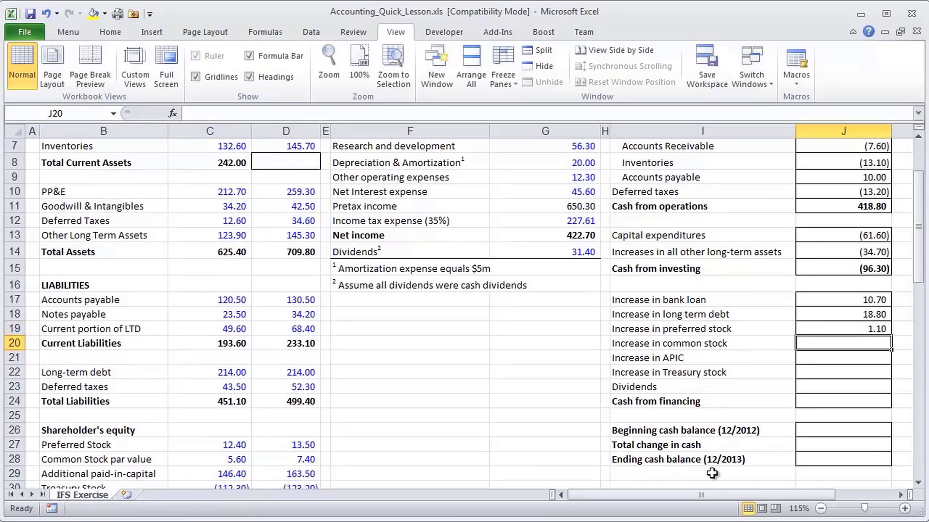
Calculate Increase in common stock in J20 as the change in common stock par value with =D28-C28
drag(697, 344, 756, 356)
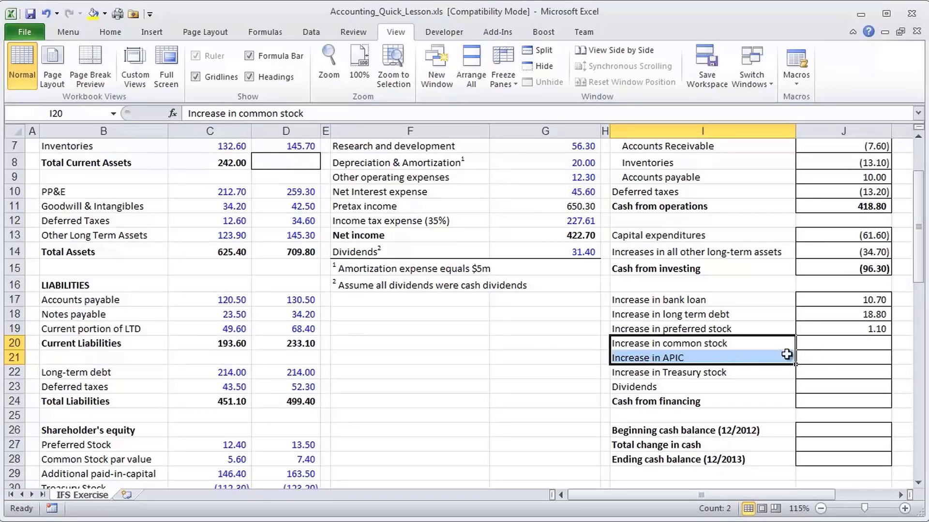
click(829, 344)
text(=)
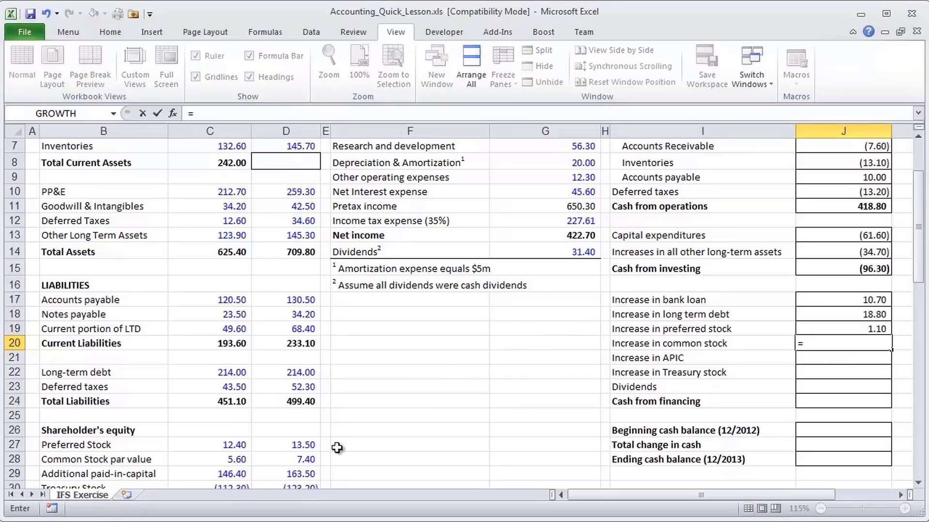
click(307, 459)
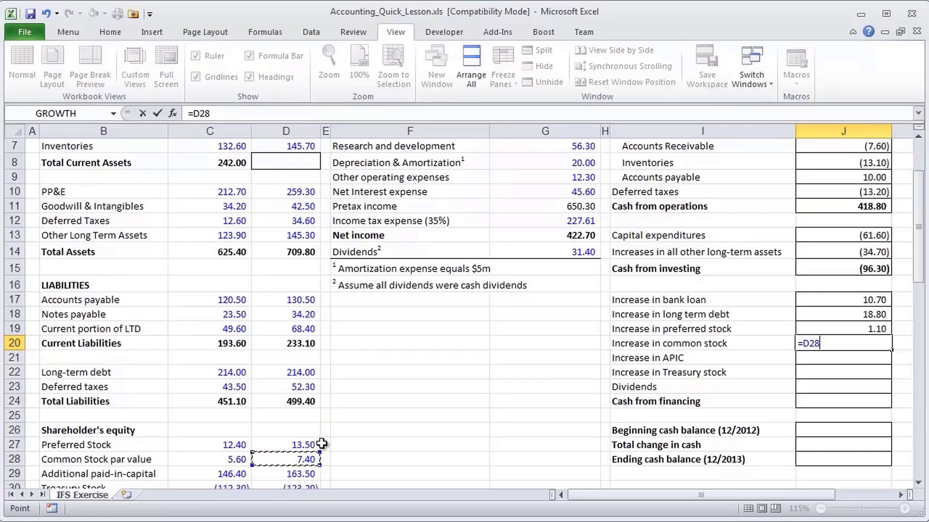
text(-)
click(237, 458)
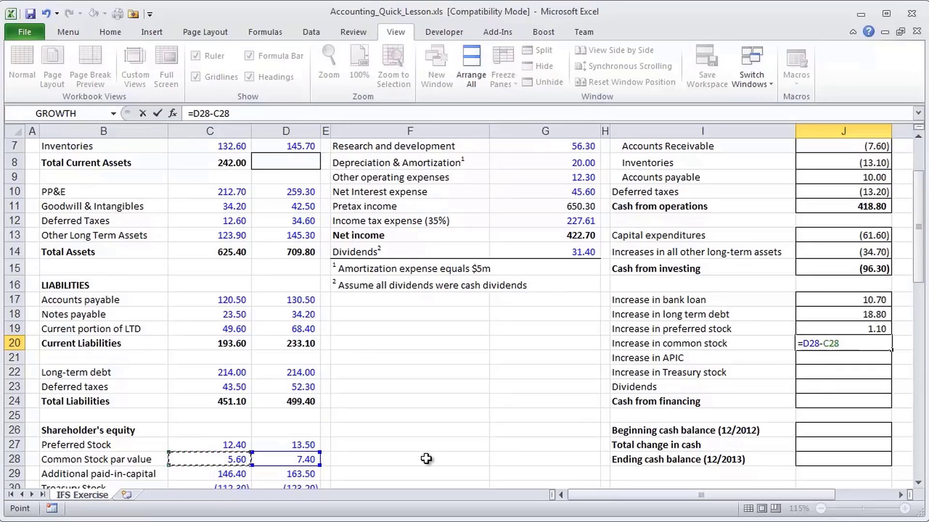
key(Return)
Calculate Increase in APIC in J21 with =D29-C29, and select it together with the common stock increase to check their sum
text(=)
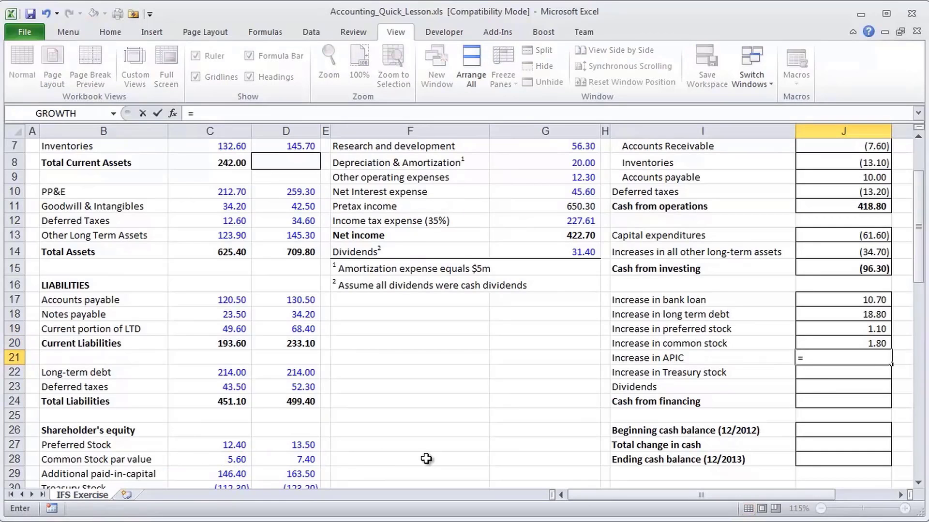
click(301, 475)
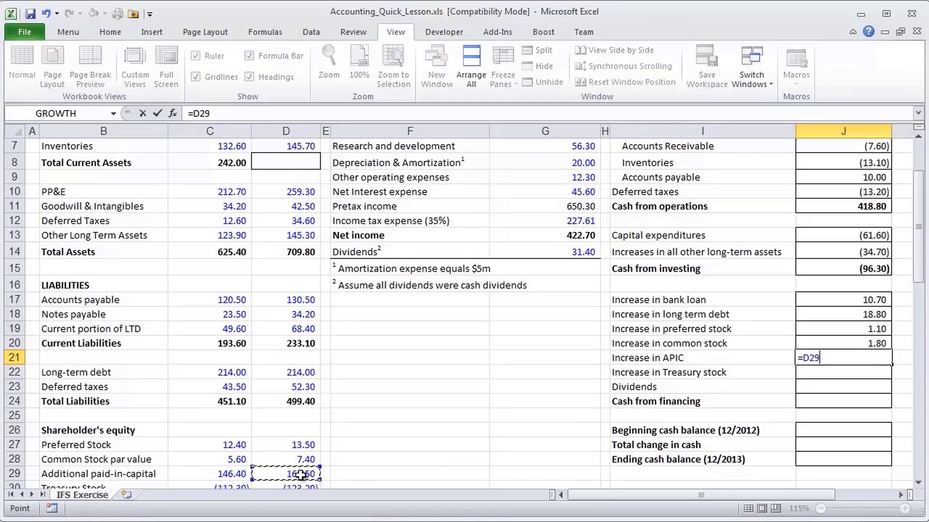
text(-)
click(237, 475)
key(ctrl+Return)
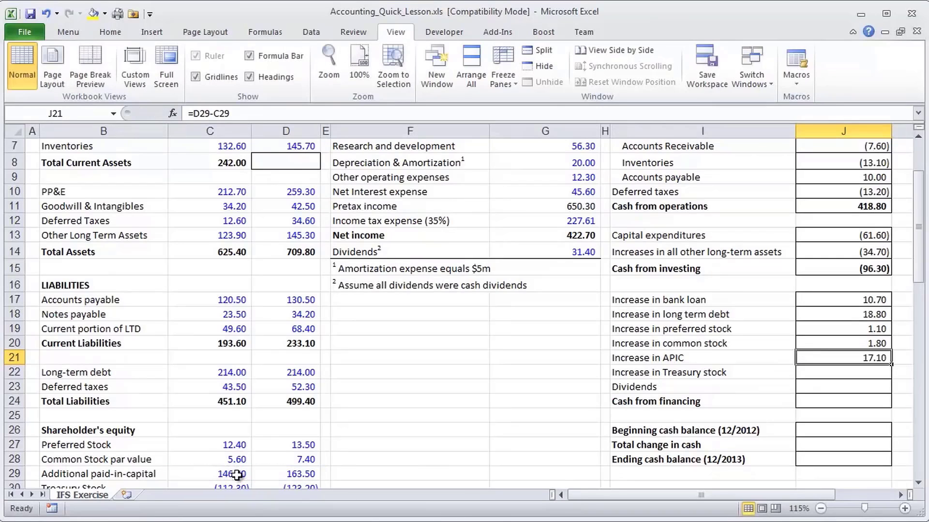
key(Up)
key(shift+Down)
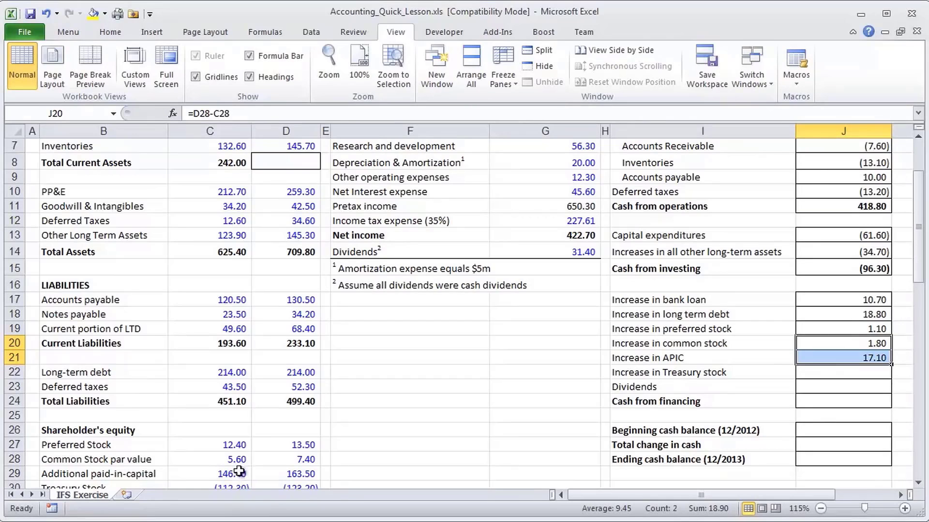
Calculate Increase in Treasury stock in J22 as 2013 minus 2012 treasury stock with =D30-C30, and select the common stock and APIC increases for comparison
click(818, 374)
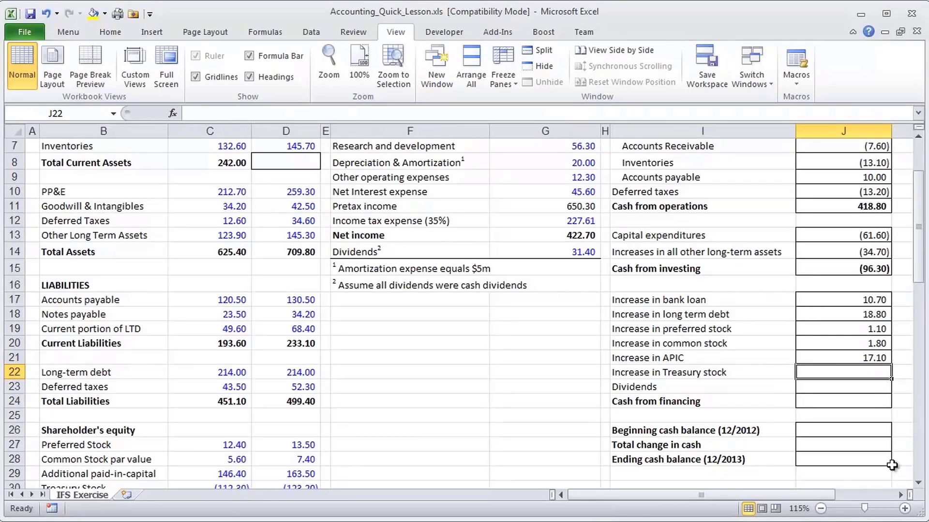
click(918, 482)
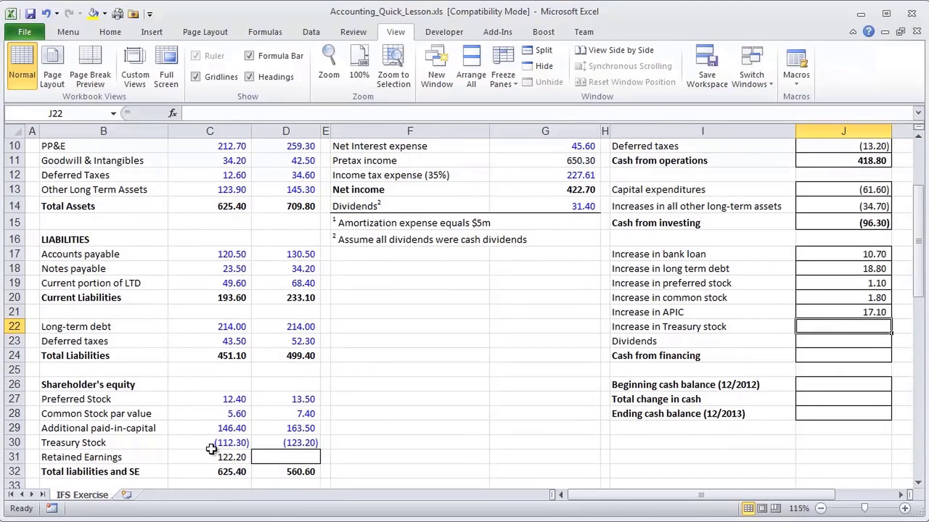
drag(222, 443, 274, 444)
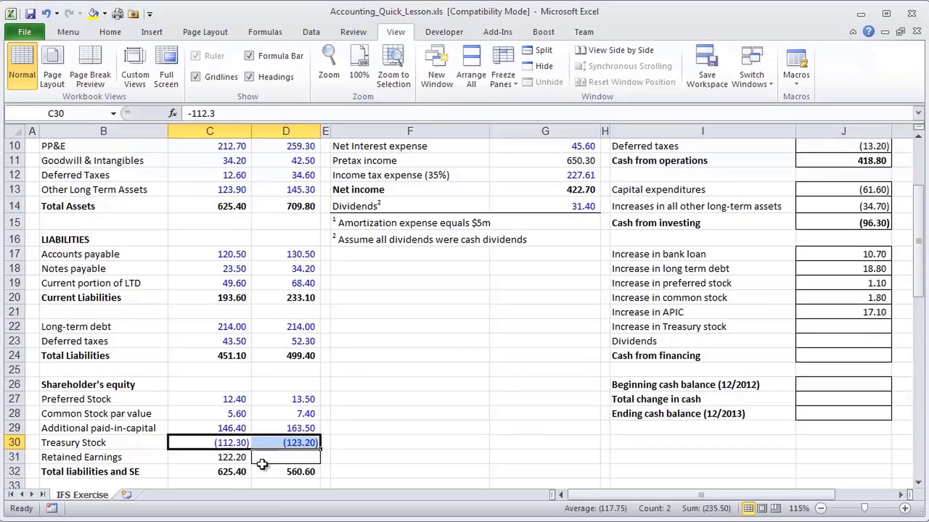
click(839, 329)
text(=)
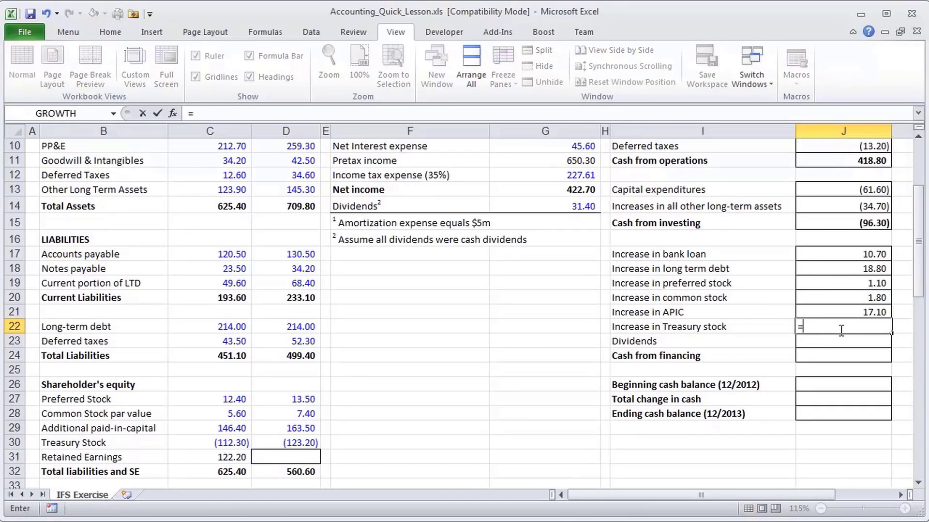
click(277, 444)
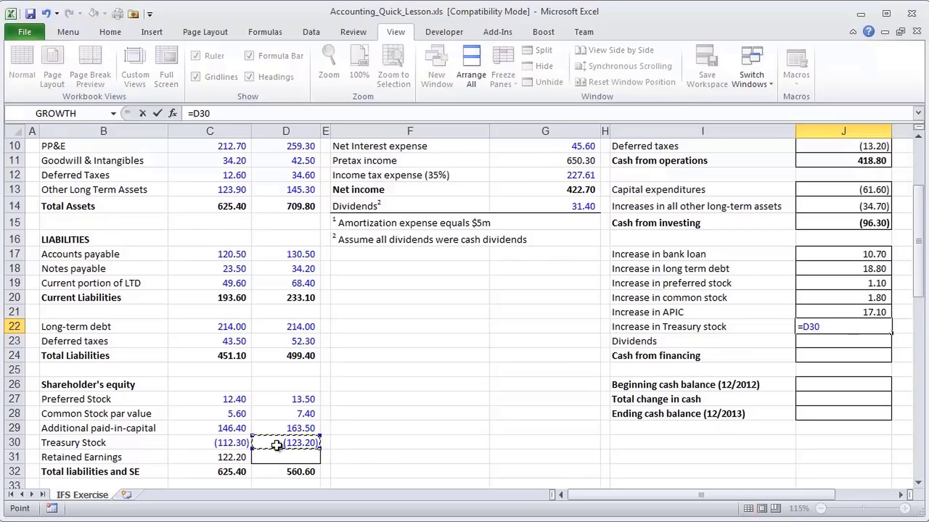
text(-)
click(229, 443)
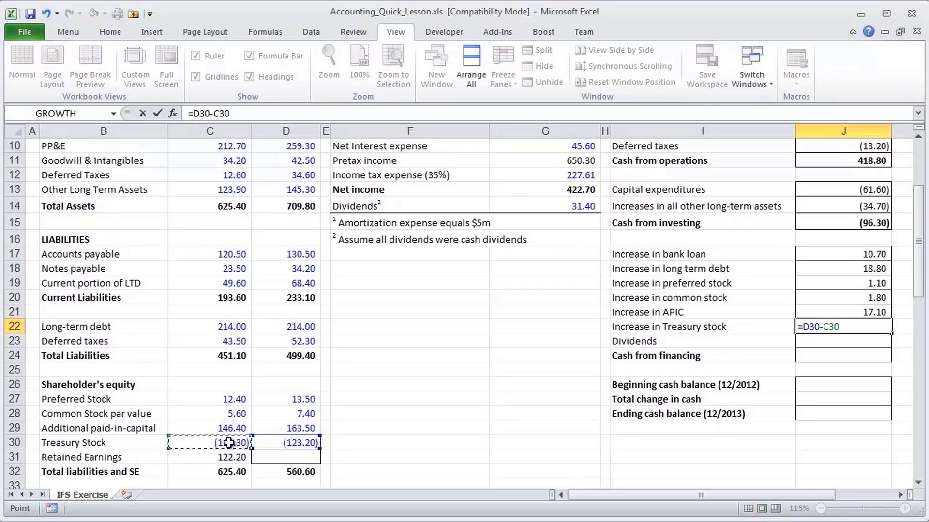
key(ctrl+Return)
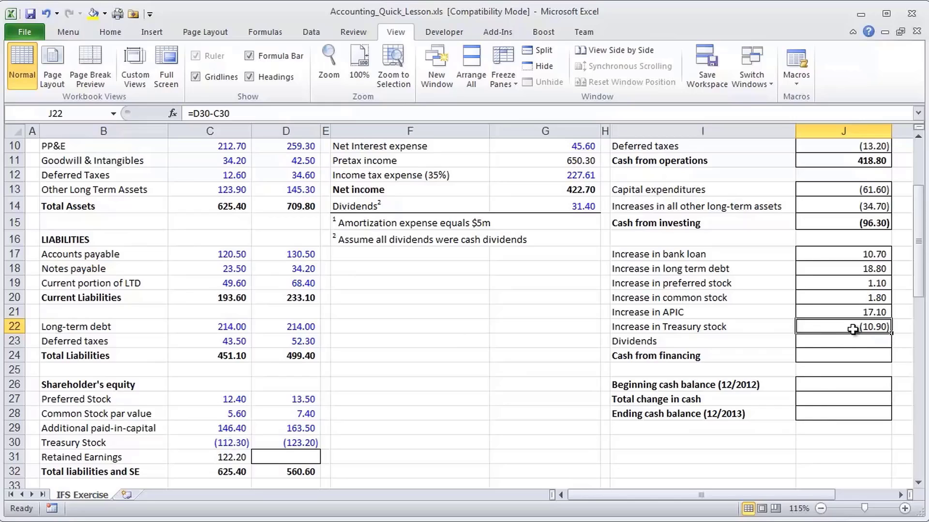
drag(850, 297, 850, 313)
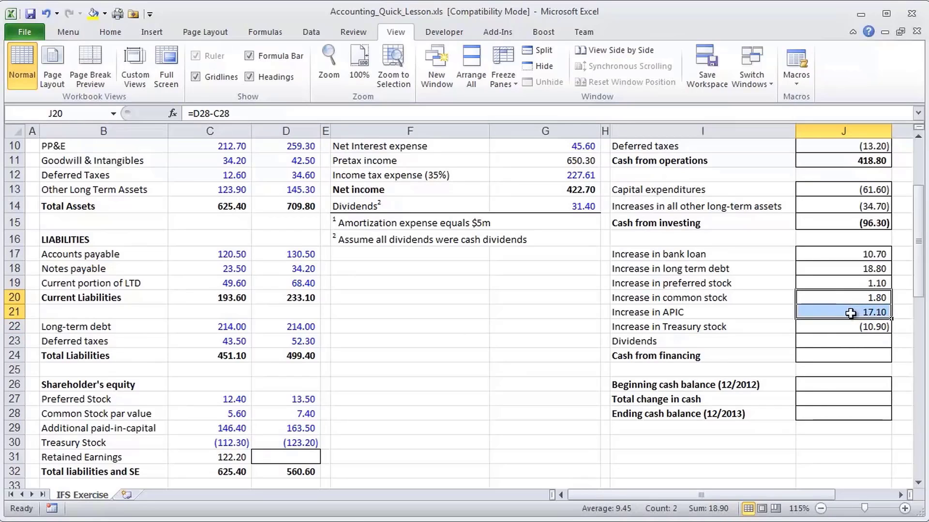
Enter Dividends in J23 as a cash outflow by linking to the negative of the income statement dividends with =-G14
click(827, 344)
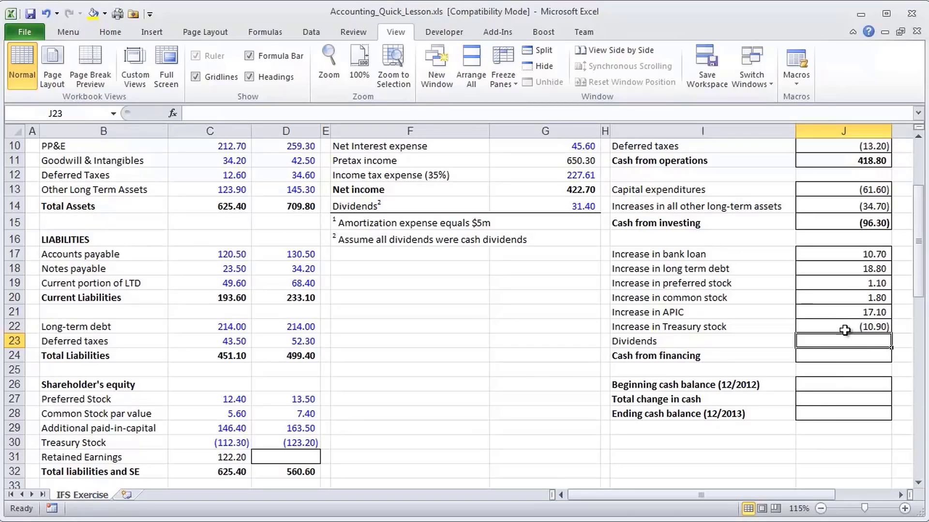
drag(846, 327, 742, 327)
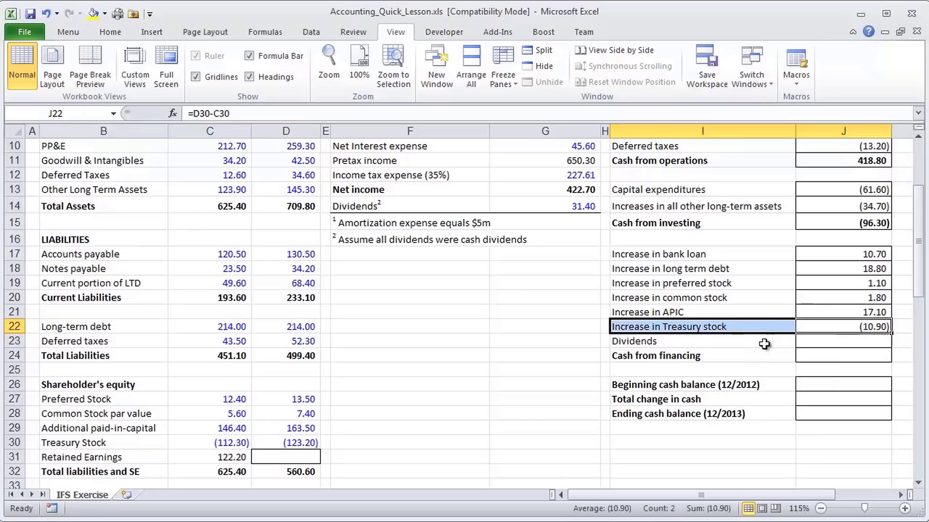
click(812, 346)
text(=)
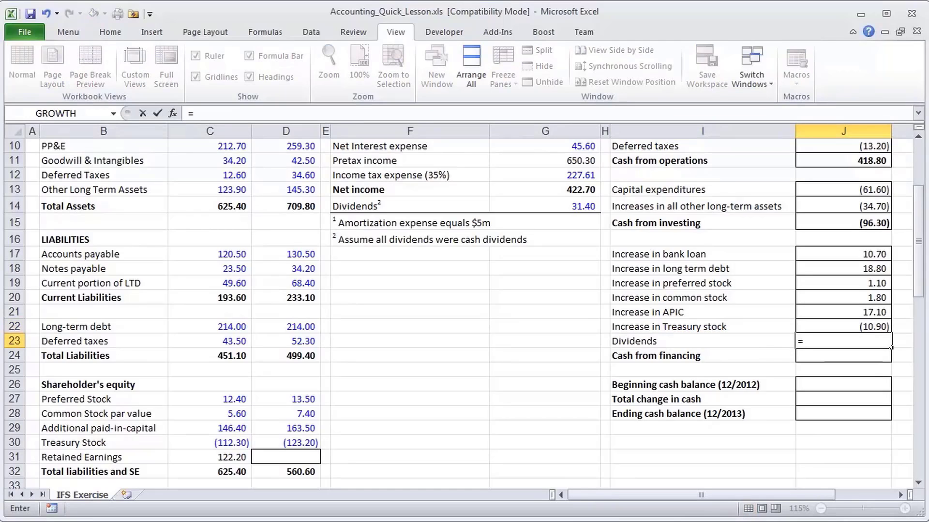
text(-)
click(571, 207)
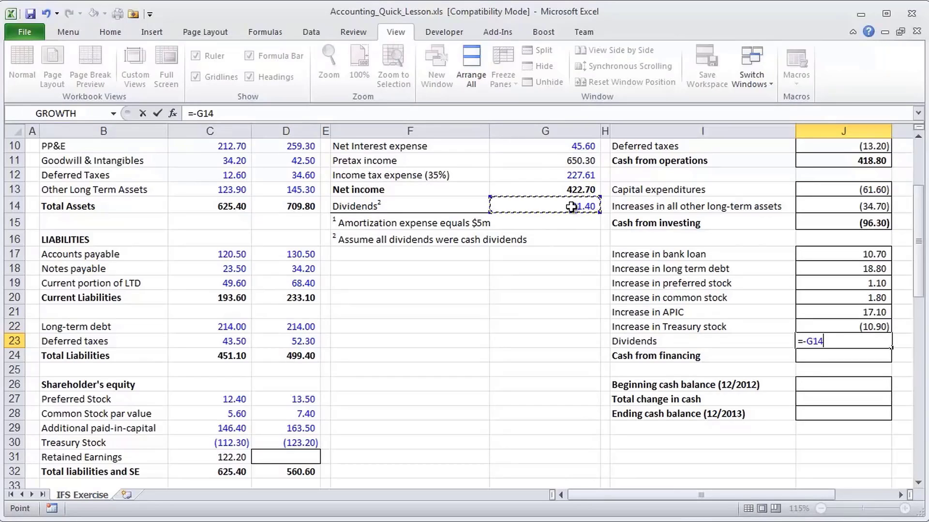
key(Return)
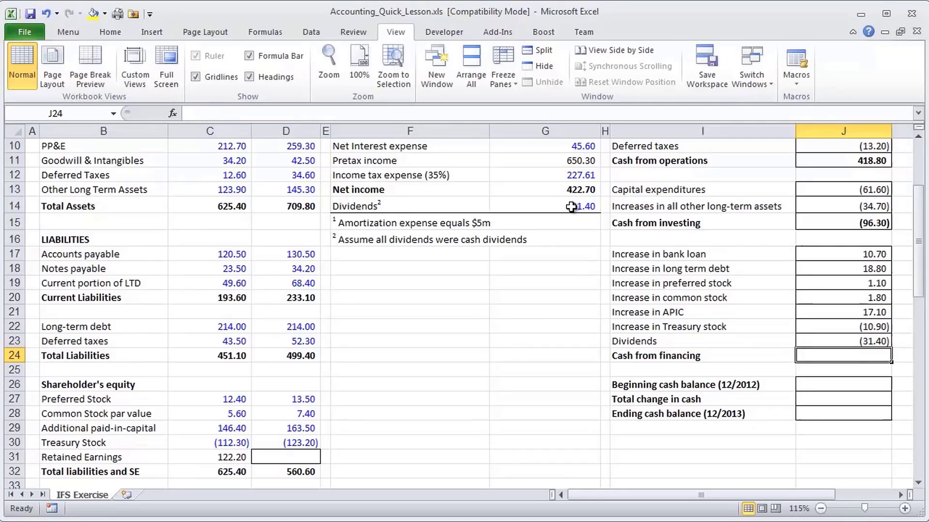
Total Cash from financing in J24 by summing all the financing items with =SUM(J17:J23)
key(alt+equal)
key(alt+equal)
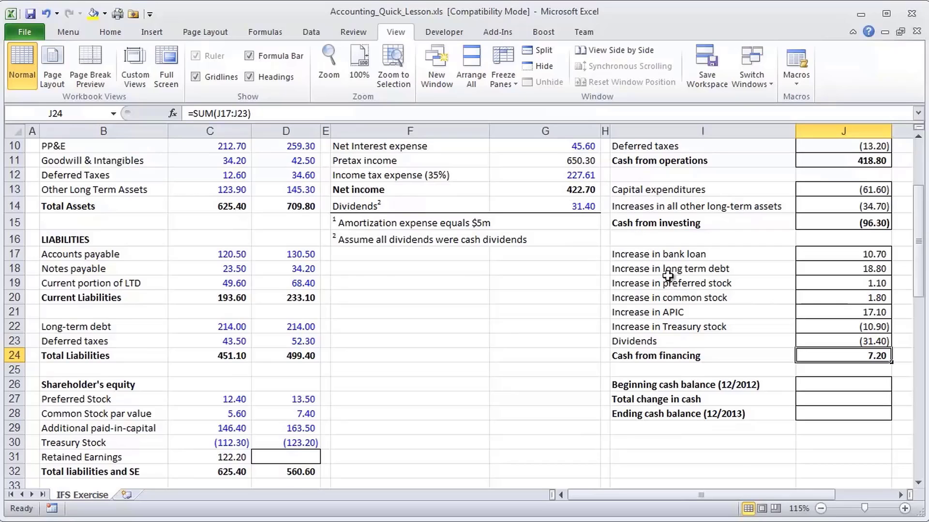
scroll(670, 279, up, 1)
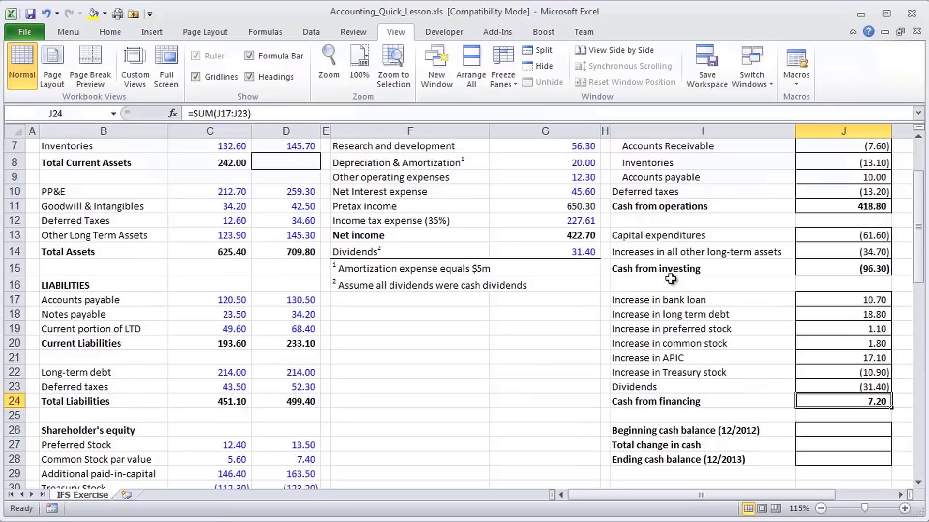
Calculate Total change in cash in J27 by adding cash from operations, investing and financing with =J11+J15+J24
click(823, 429)
click(829, 442)
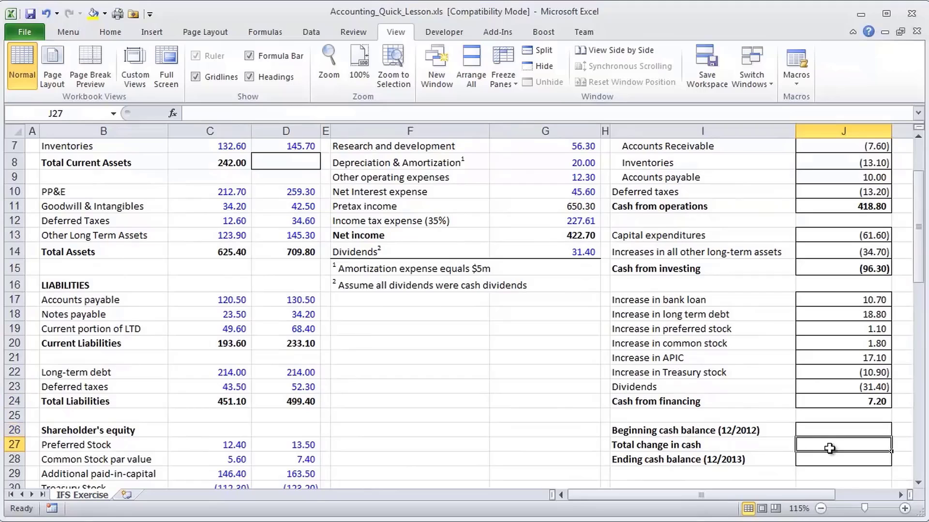
text(=)
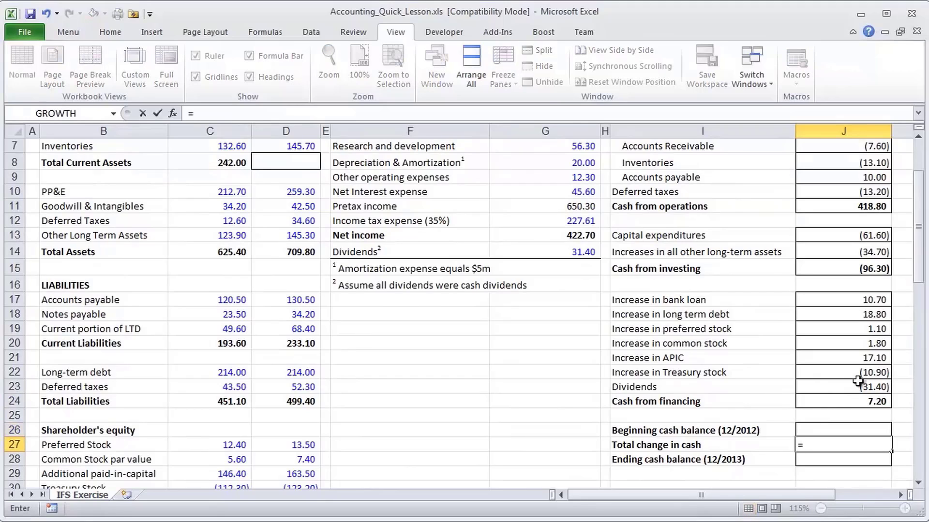
key(Up)
key(Up)
key(Up)
key(Up)
key(Up)
key(Up)
key(Up)
key(Up)
key(Up)
key(Up)
key(Up)
key(Up)
key(Up)
key(Up)
key(Up)
key(Up)
text(+)
key(Up)
key(Up)
key(Up)
key(Up)
key(Up)
key(Up)
key(Up)
key(Up)
key(Up)
key(Up)
key(Up)
key(Up)
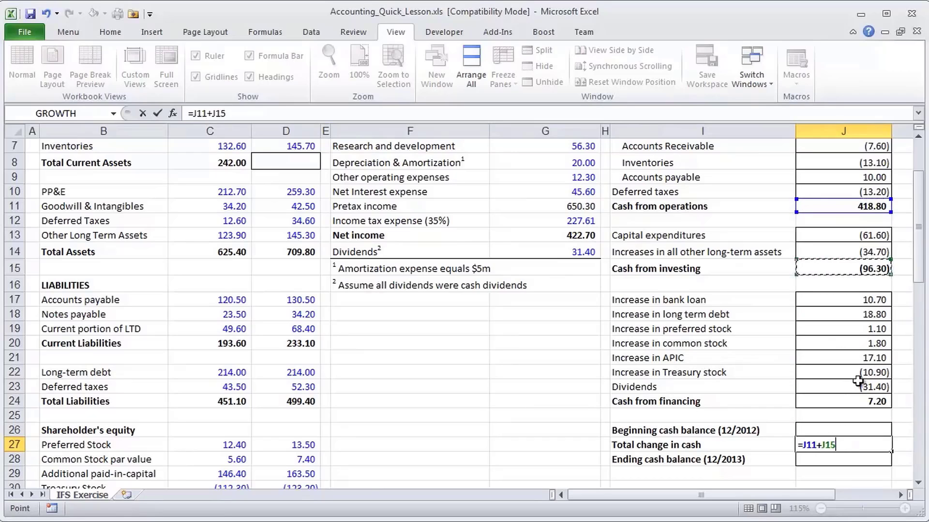
text(+)
key(Up)
key(Up)
key(Up)
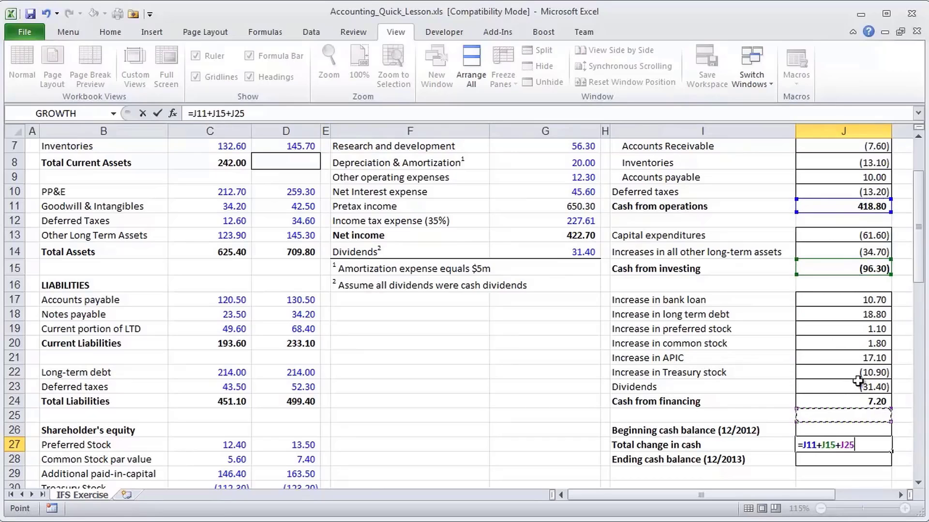
key(ctrl+Return)
Link the beginning cash balance in J26 to 2012 cash in C5, and calculate the ending cash balance in J28 with =SUM(J26:J27)
key(Up)
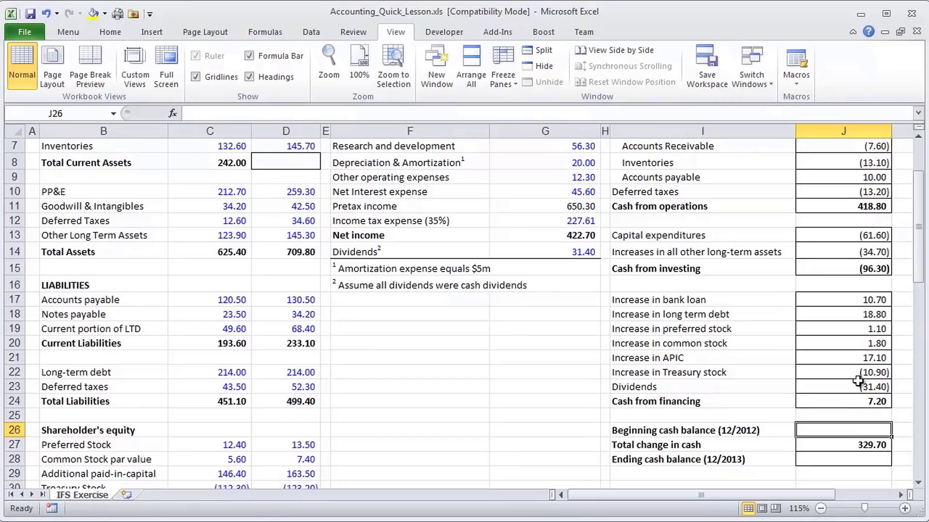
text(=)
key(Left)
key(Left)
key(Left)
key(Left)
key(Left)
key(Up)
key(Up)
key(Up)
key(Up)
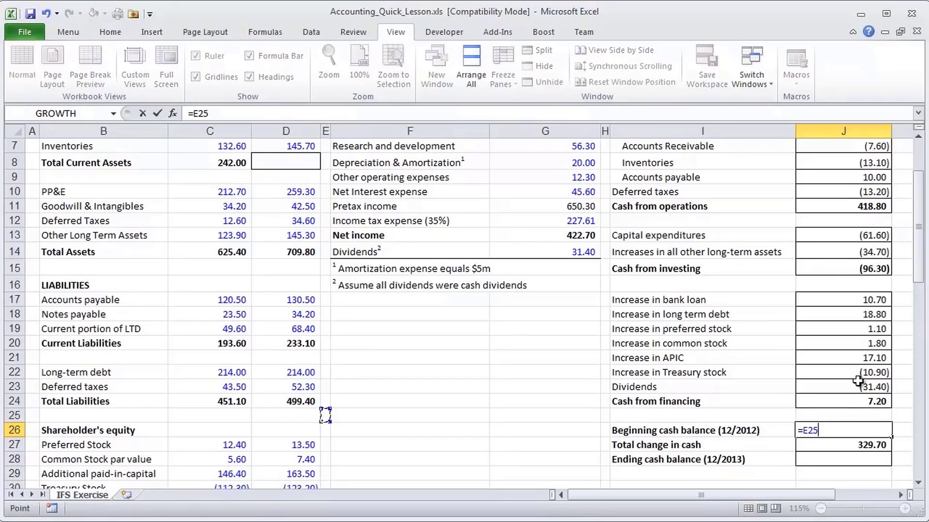
key(Up)
key(Up)
key(Up)
key(Up)
key(Up)
key(Up)
key(Up)
key(Up)
key(Up)
key(Up)
key(Up)
key(Up)
key(Up)
key(Up)
key(Up)
key(Up)
key(Up)
key(Left)
key(Left)
key(Return)
key(Return)
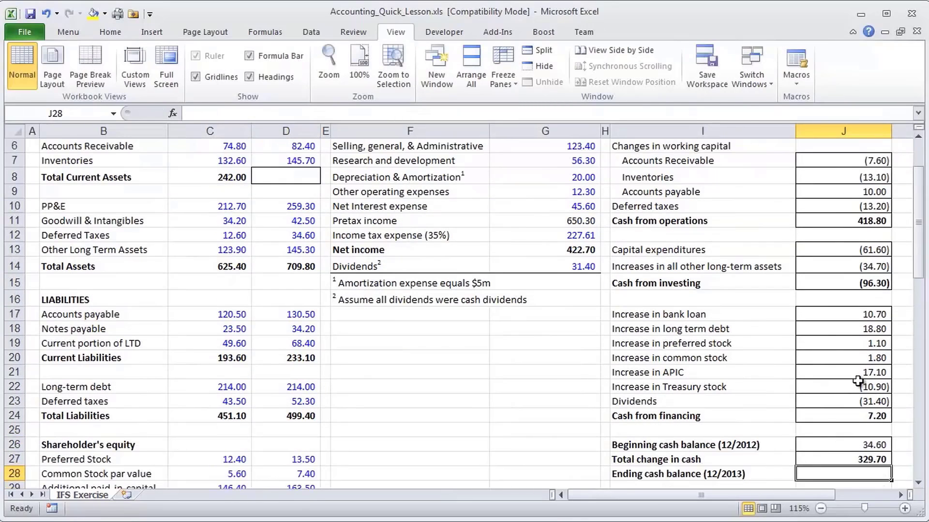
key(alt+equal)
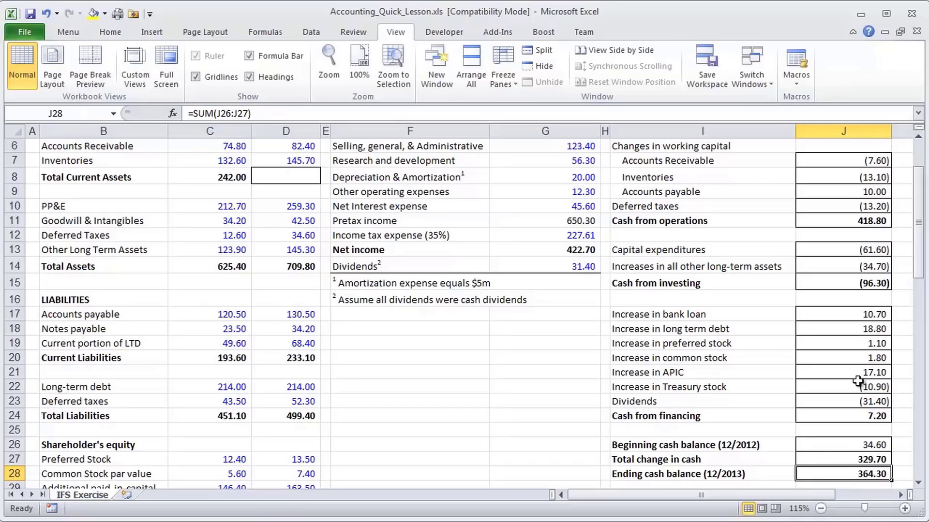
Fill in 2013 Cash and equivalents in D5 by linking it to the cash flow statement's ending cash balance in J28
key(Left)
key(Left)
key(Left)
key(Left)
key(Left)
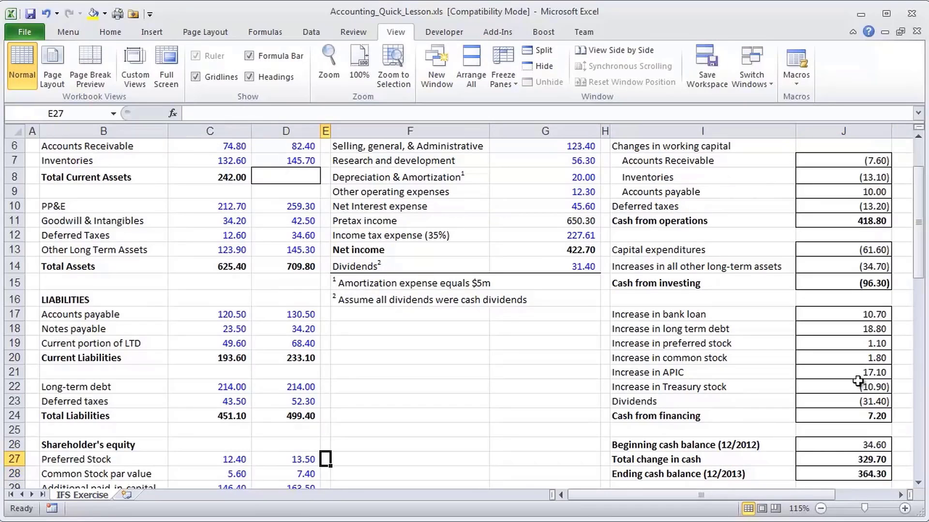
key(Up)
key(Up)
key(Up)
key(Up)
key(Up)
key(Up)
key(Up)
key(Up)
key(Up)
key(Up)
key(Up)
key(Up)
key(Up)
key(Up)
key(Up)
key(Up)
key(Up)
key(Up)
key(Up)
key(Up)
key(Left)
key(Down)
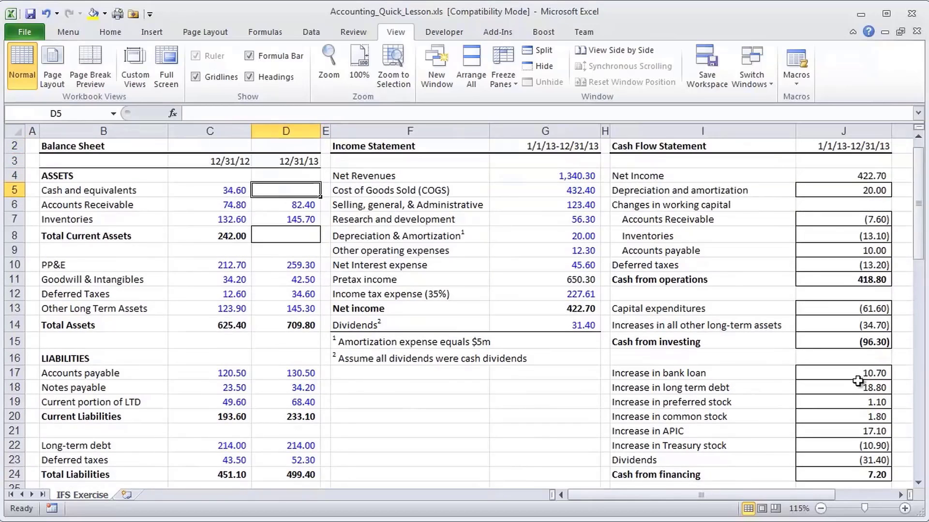
text(=)
key(Right)
key(Right)
key(Down)
key(Right)
key(Right)
key(Right)
key(Down)
key(Down)
key(Down)
key(Down)
key(Down)
key(Down)
key(Down)
key(Down)
key(Down)
key(Down)
key(Down)
key(Down)
key(Down)
key(Down)
key(Down)
key(Down)
key(Down)
key(Down)
key(Down)
key(Down)
key(Down)
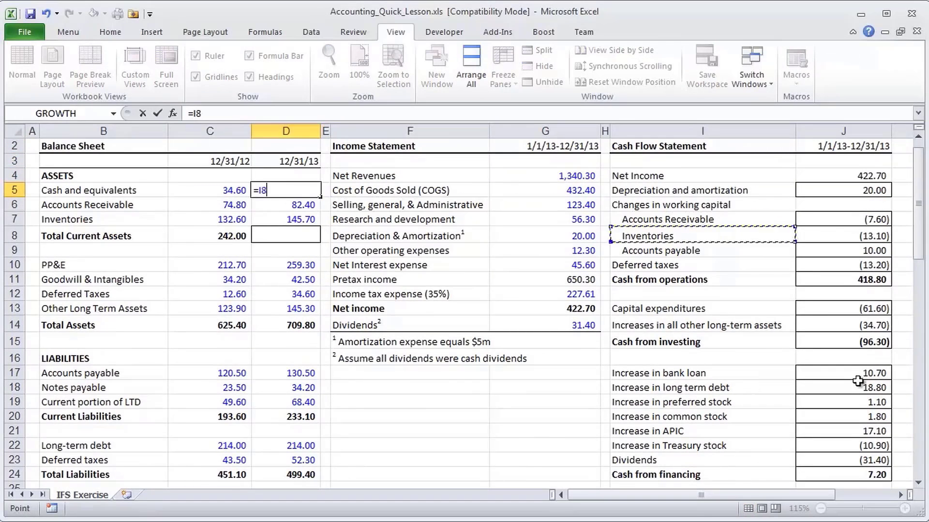
key(Right)
key(Up)
key(Up)
key(Up)
key(Up)
key(Up)
key(Up)
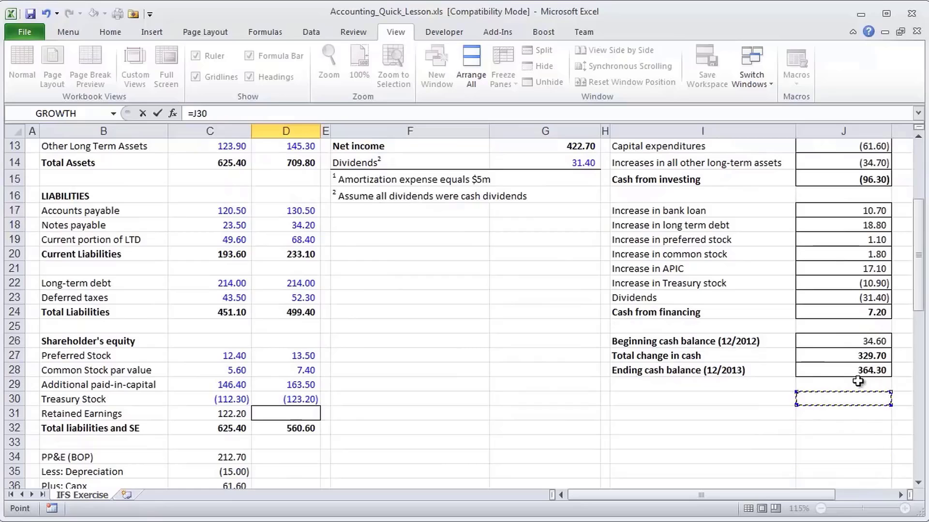
key(Return)
Fill the 2012 Total Current Assets formula across into D8 so 2013 uses =SUM(D5:D7)
key(Down)
key(Down)
key(Down)
key(Up)
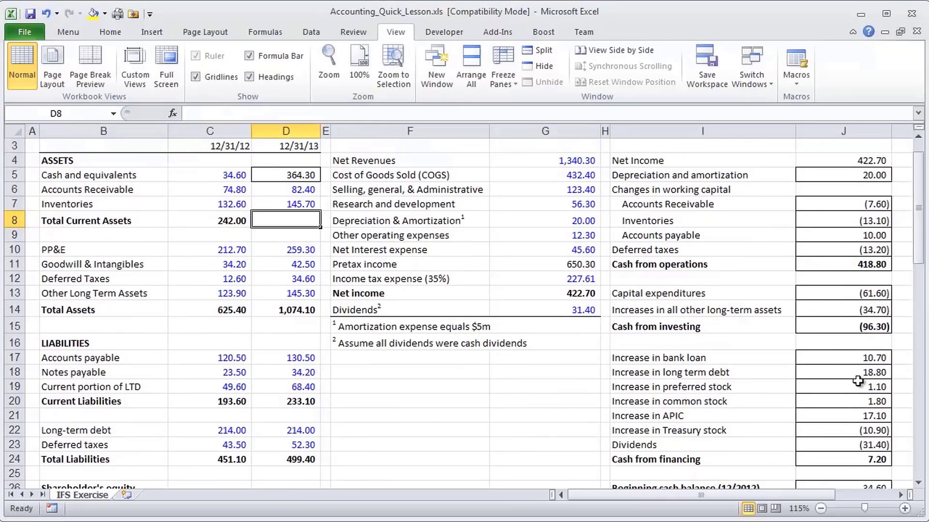
key(ctrl+r)
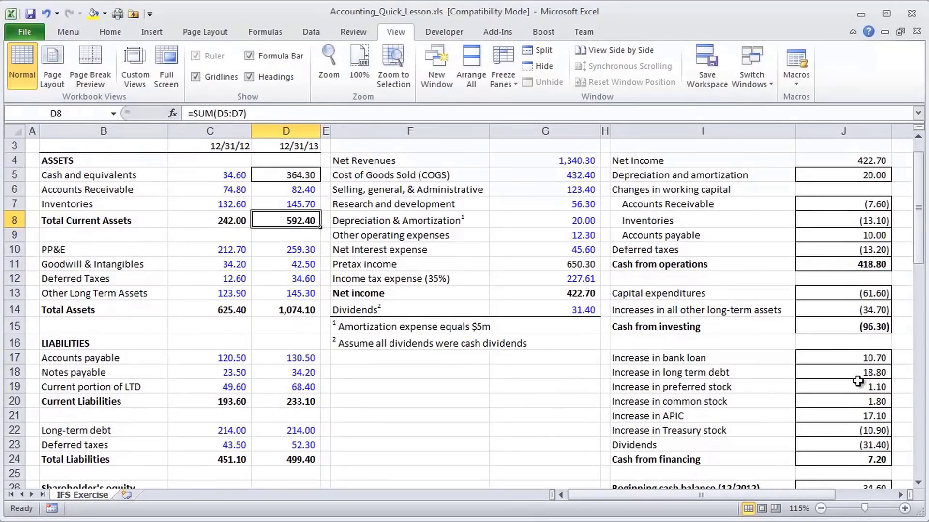
Calculate 2013 Retained Earnings in D31 as the 2012 balance plus net income less dividends, with =C31+G13-G14
key(Down)
key(Down)
key(Down)
key(Down)
key(Down)
key(Down)
key(Down)
key(Down)
key(Down)
key(Down)
key(Down)
key(Down)
key(Down)
key(Down)
key(Down)
key(Down)
key(Down)
key(Down)
key(Down)
key(Down)
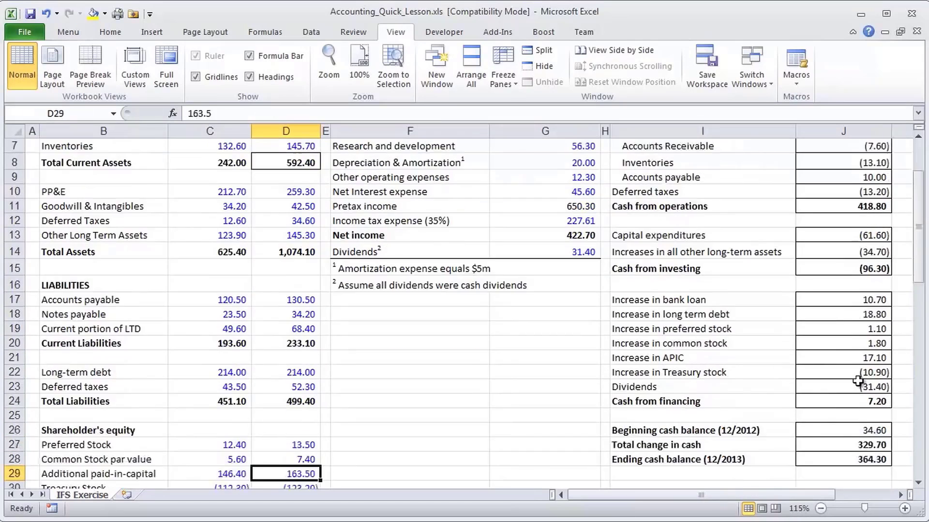
key(Up)
key(Up)
key(Up)
key(Up)
key(Up)
key(Up)
key(Up)
key(Up)
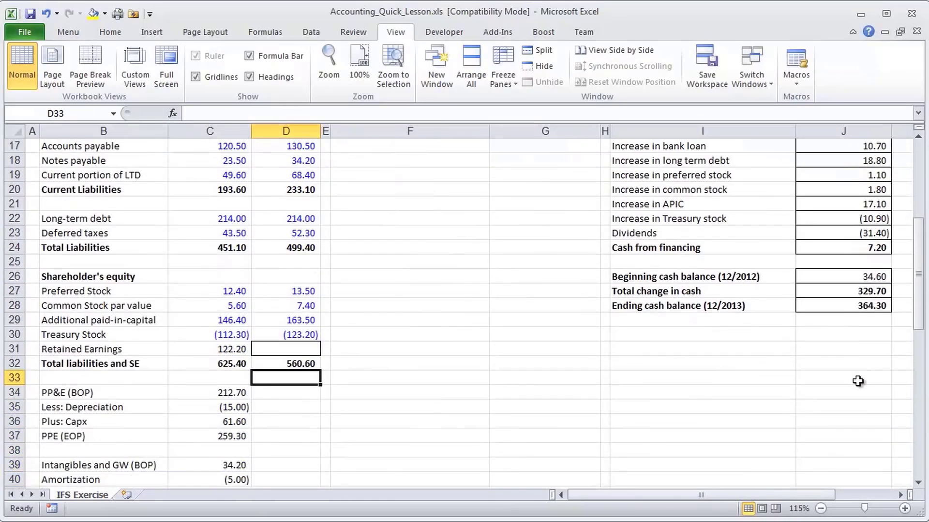
key(Up)
text(=)
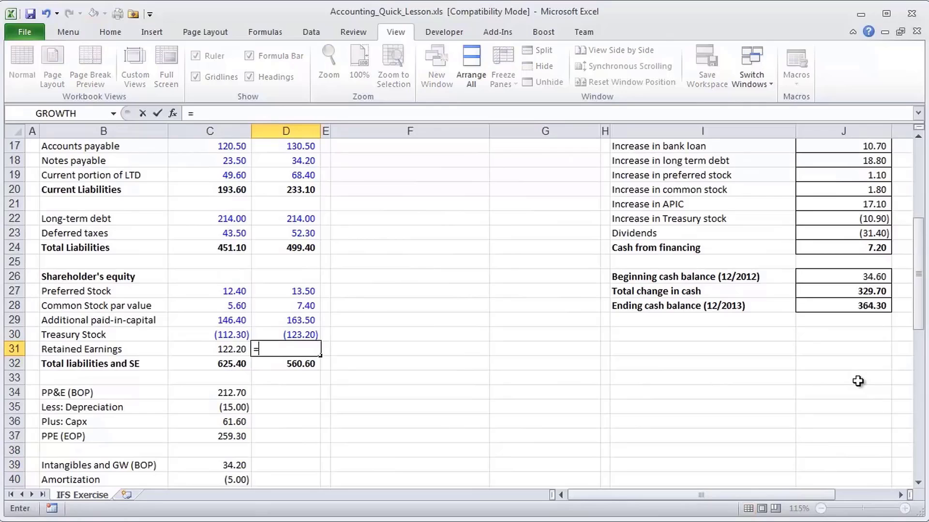
key(Left)
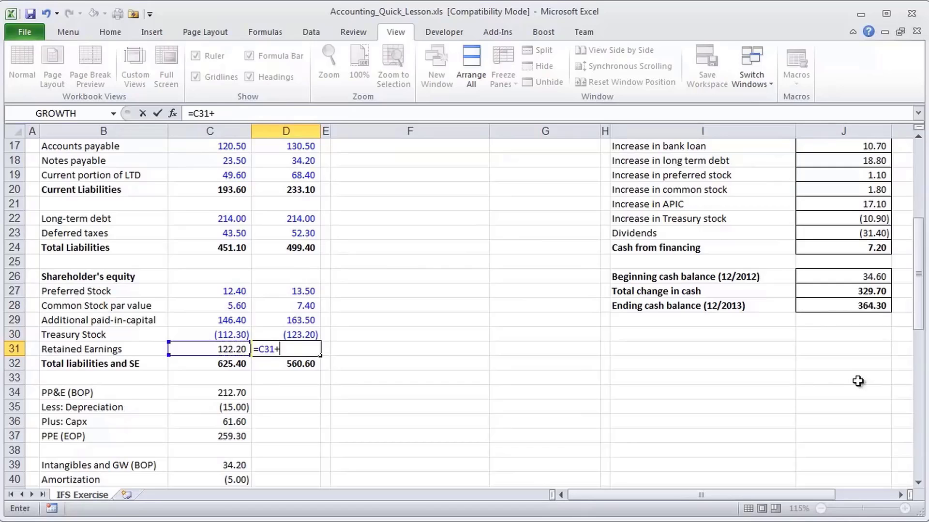
text(+)
key(Up)
key(Right)
key(Up)
key(Up)
key(Up)
key(Up)
key(Up)
key(Up)
key(Up)
key(Up)
key(Up)
key(Up)
key(Up)
key(Up)
key(Up)
key(Up)
key(Up)
key(Up)
key(Up)
key(Up)
key(Up)
key(Up)
key(Right)
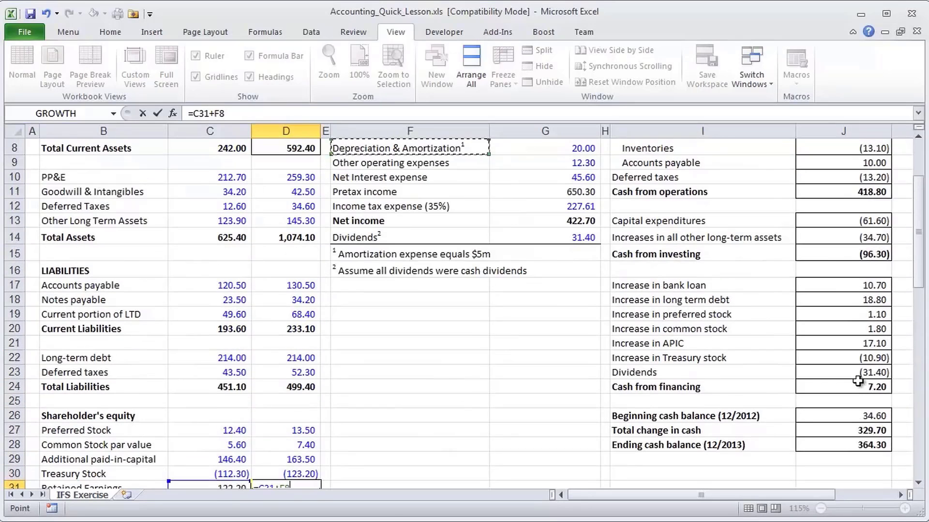
key(Down)
key(Right)
key(Down)
key(Down)
key(Down)
key(Down)
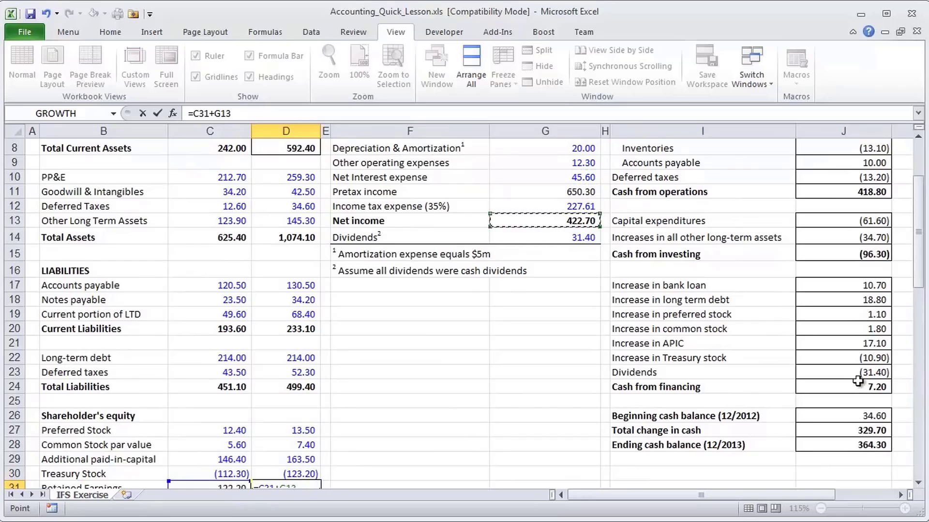
text(-)
key(Up)
key(Up)
key(Up)
key(Up)
key(Up)
key(Up)
key(Up)
key(Up)
key(Up)
key(Up)
key(Up)
key(Up)
key(Up)
key(Up)
key(Up)
key(Right)
key(Right)
key(Right)
key(Up)
key(Up)
key(ctrl+Return)
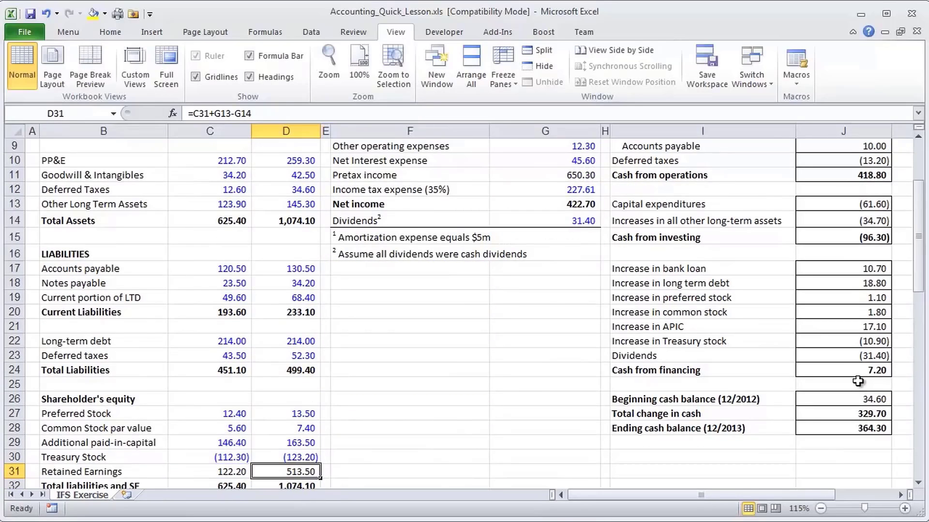
Inspect the 2013 Total liabilities and SE formula in D32 and the ranges it references, leaving it unedited
key(Down)
key(Down)
key(Down)
key(Down)
key(Up)
key(Up)
key(Up)
key(Up)
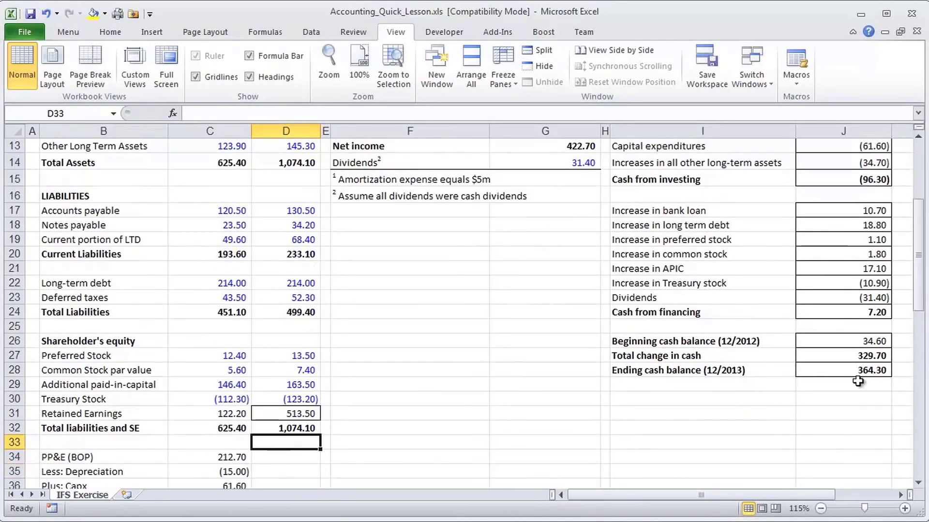
key(Left)
key(Right)
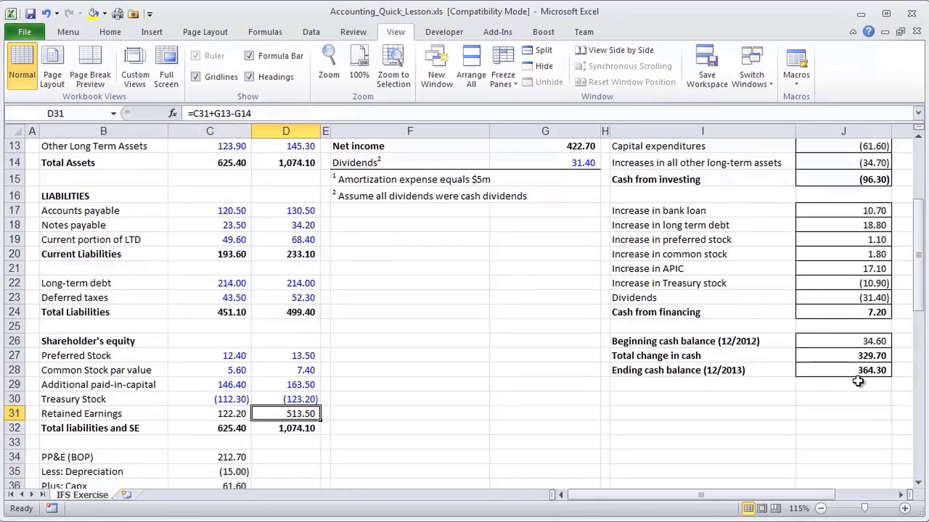
key(Down)
key(F2)
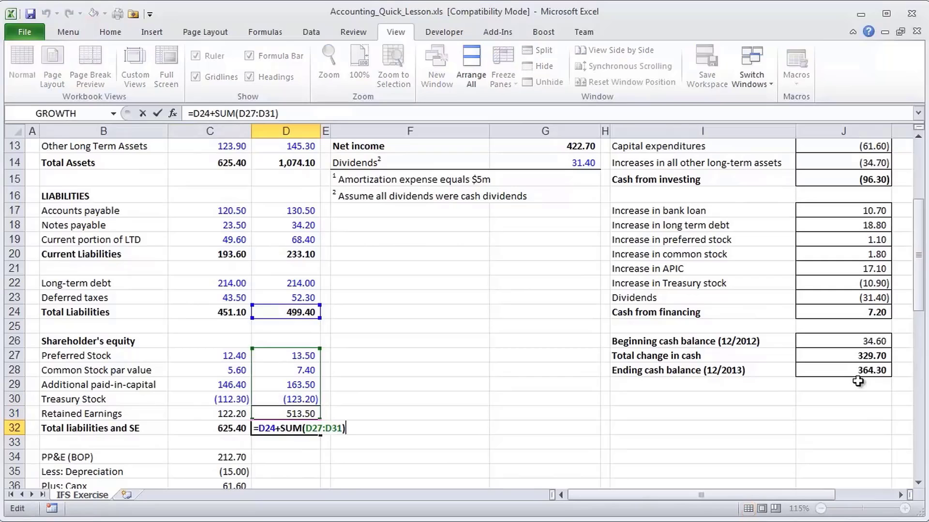
key(Escape)
Review the 2013 balance sheet column from the liabilities up to Cash and equivalents in D5
key(Up)
key(Up)
key(Up)
key(Up)
key(Up)
key(Up)
key(Up)
key(Up)
key(Up)
key(Up)
key(Up)
key(Up)
key(Up)
key(Up)
key(Up)
key(Up)
key(Up)
key(Up)
key(Up)
key(Up)
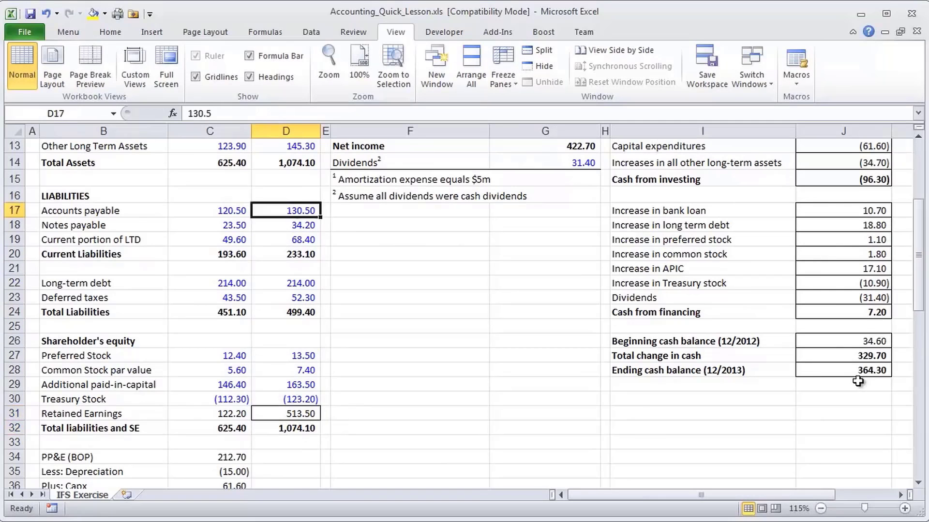
key(Down)
key(Down)
key(Down)
key(Down)
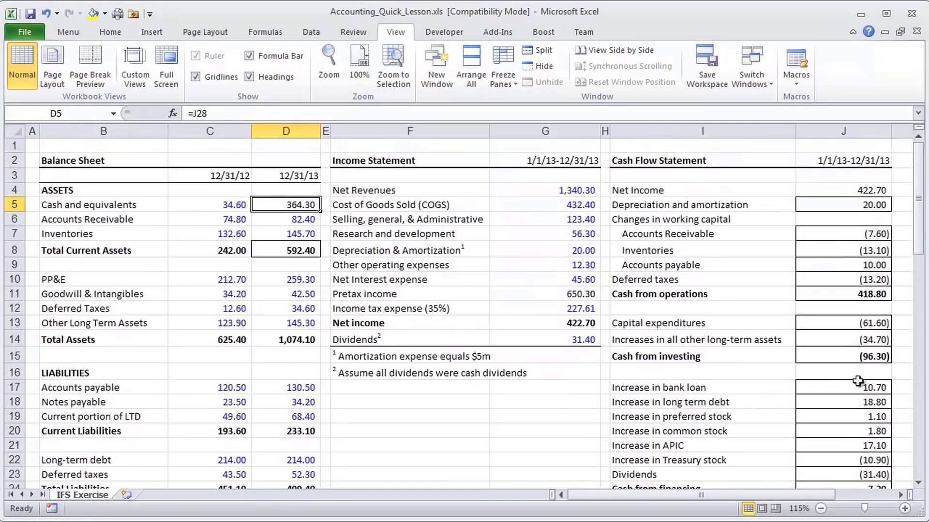
Review the cash flow statement by selecting its values from Net Income in J4 down past the ending cash balance, through J29
key(Right)
key(Right)
key(Right)
key(Right)
key(Right)
key(Right)
key(Up)
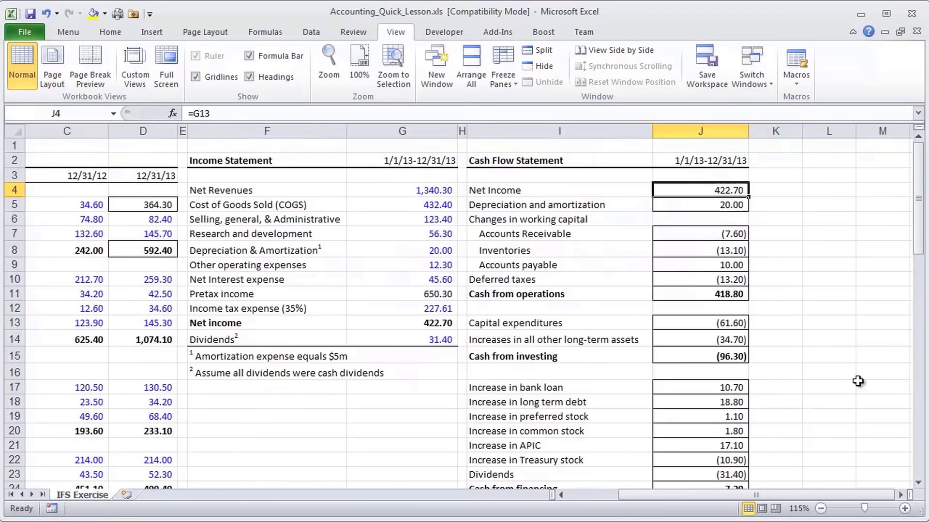
key(shift+Down)
key(shift+Down)
key(shift+Down)
key(shift+Down)
key(shift+Down)
key(shift+Down)
key(shift+Down)
key(shift+Down)
key(shift+Down)
key(shift+Down)
key(shift+Down)
key(shift+Down)
key(shift+Down)
key(shift+Down)
key(shift+Down)
key(shift+Down)
key(shift+Down)
key(shift+Down)
key(shift+Down)
key(shift+Down)
key(shift+Down)
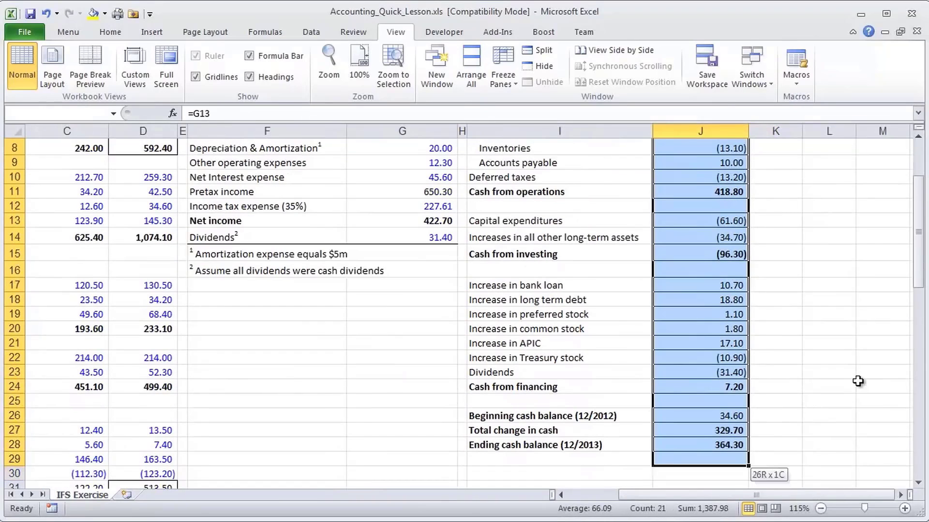
Return to the top of the sheet at B1 to view the balance sheet, income statement and cash flow statement together
key(Left)
key(Left)
key(Left)
key(Home)
key(Up)
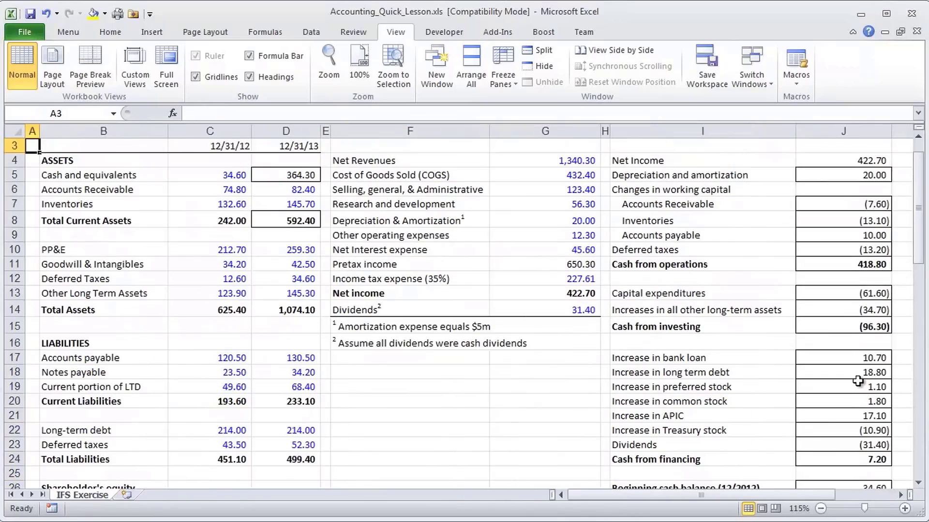
key(Up)
key(Up)
key(Down)
key(Right)
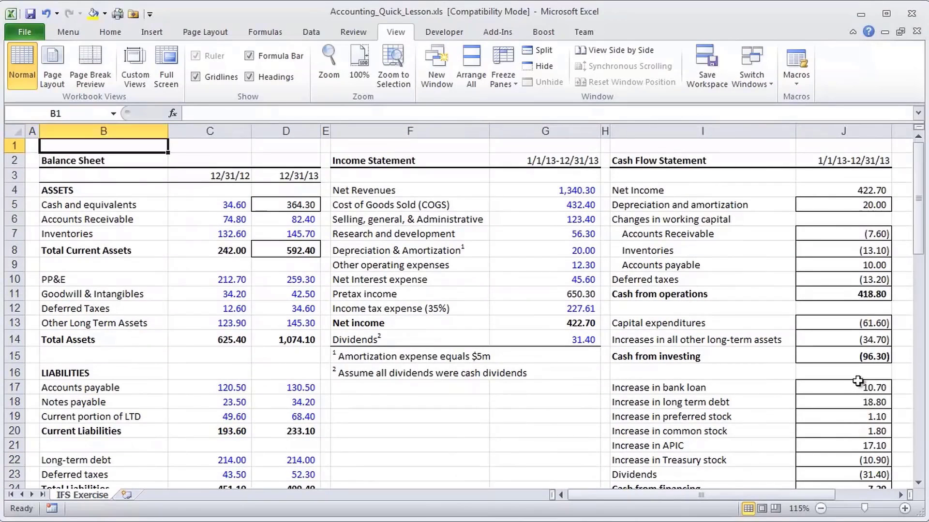
Review the cash flow statement values from Net Income in J4 down to the ending cash balance in J28
key(Right)
key(Right)
key(Right)
key(Right)
key(Right)
key(Right)
key(Down)
key(Down)
key(Right)
key(Right)
key(shift+Down)
key(shift+Down)
key(shift+Down)
key(shift+Down)
key(shift+Down)
key(shift+Down)
key(shift+Down)
key(shift+Down)
key(shift+Down)
key(shift+Down)
key(shift+Down)
key(shift+Down)
key(shift+Down)
key(shift+Down)
key(shift+Down)
key(shift+Down)
key(shift+Down)
key(shift+Down)
key(shift+Down)
key(shift+Down)
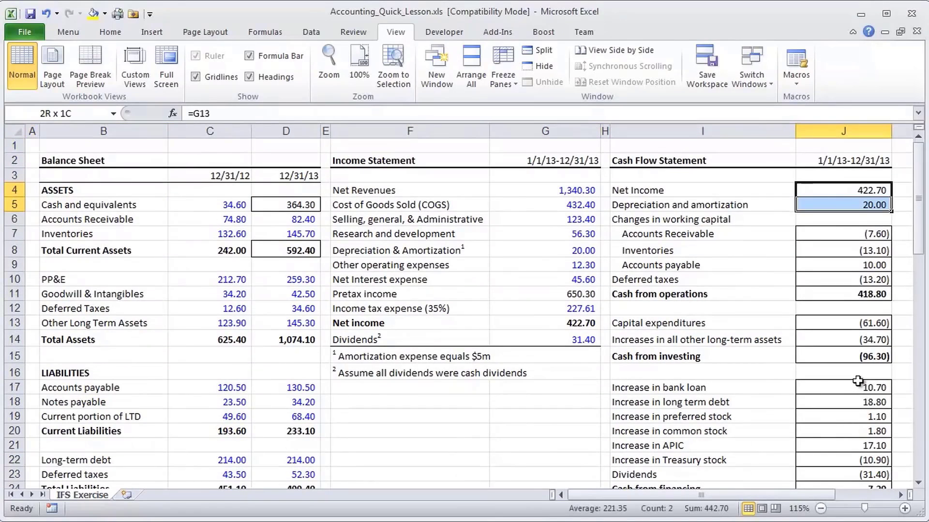
scroll(857, 382, down, 2)
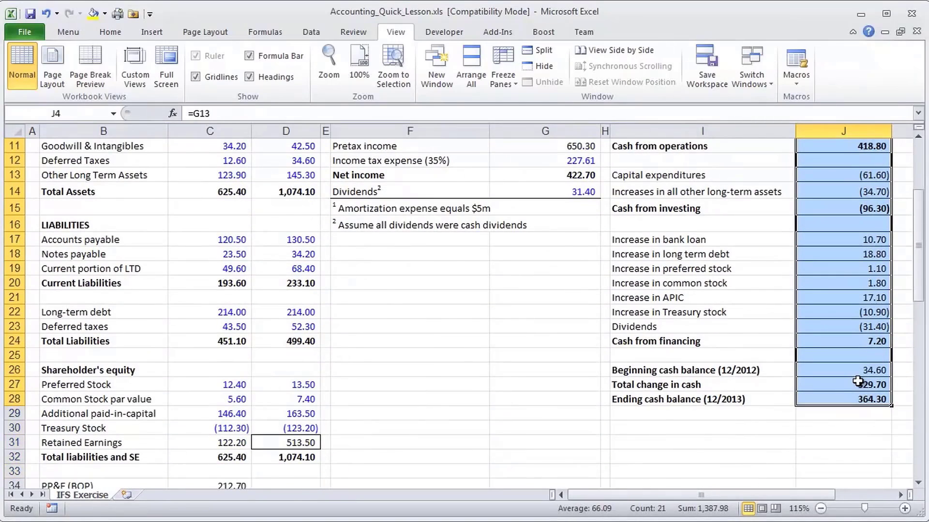
Inspect the 2013 Retained Earnings formula in D31 of the balance sheet
key(Left)
key(ctrl+Up)
key(Home)
key(ctrl+Down)
key(Up)
key(Right)
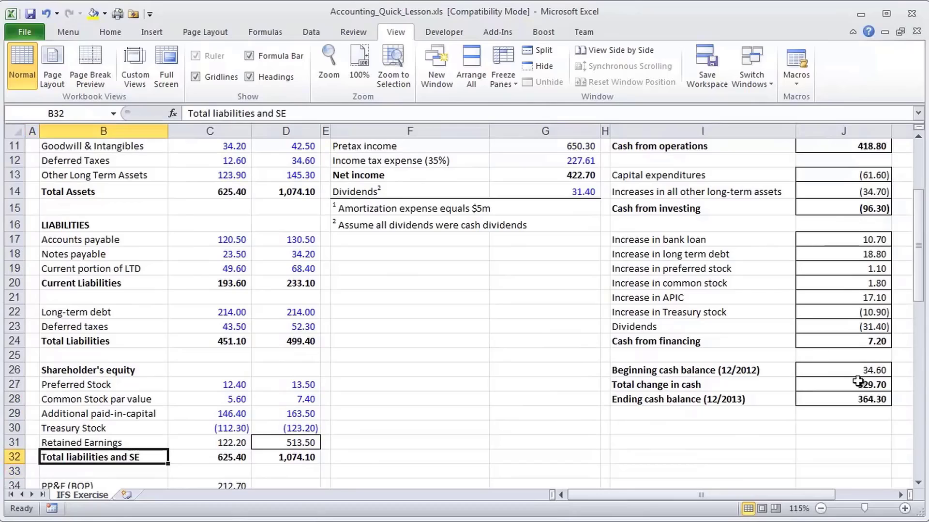
key(Up)
key(Right)
key(Right)
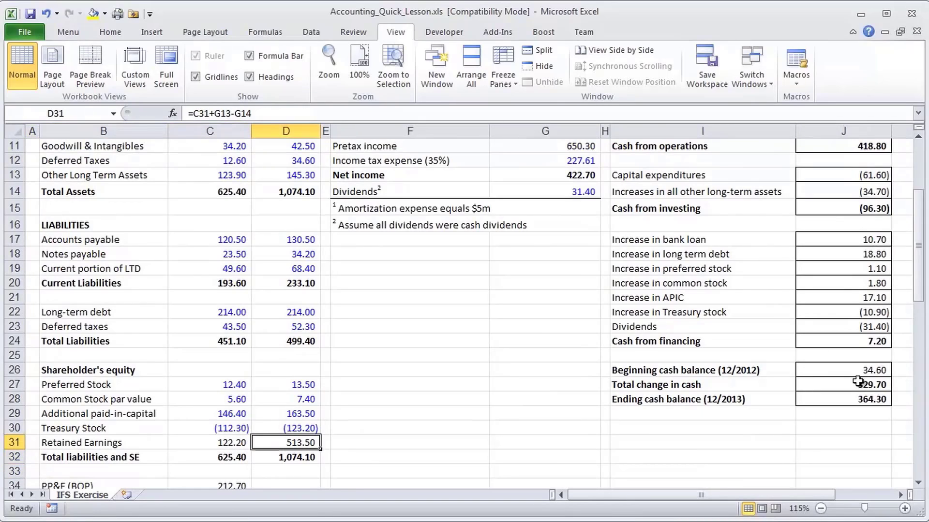
Review the 2012 and 2013 balance sheet columns upward from Treasury Stock, and check Total liabilities and SE in D32
key(Up)
key(shift+Left)
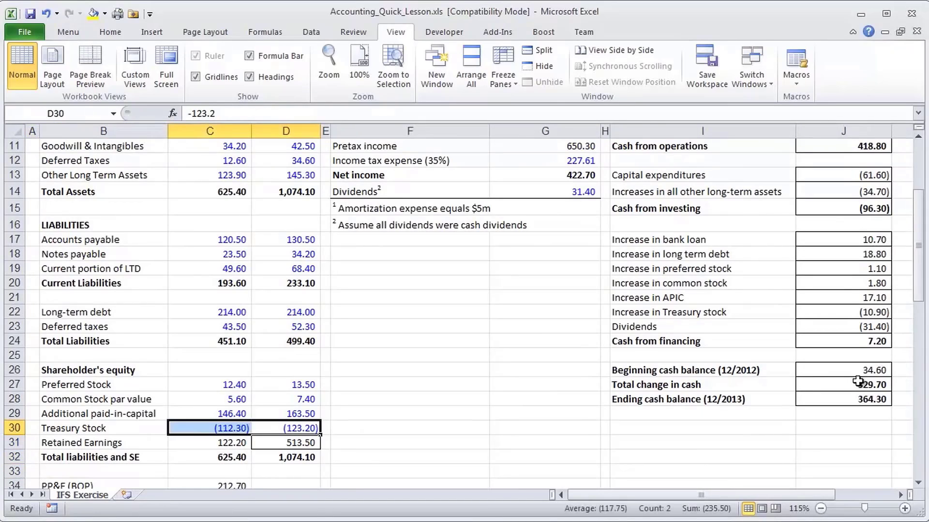
key(shift+Up)
key(shift+Up)
key(shift+Up)
key(shift+Up)
key(shift+Up)
key(shift+Up)
key(shift+Up)
key(shift+Up)
key(shift+Up)
key(shift+Up)
key(shift+Up)
key(shift+Up)
key(shift+Up)
key(shift+Up)
key(shift+Up)
key(shift+Up)
key(shift+Up)
key(shift+Up)
key(shift+Up)
key(shift+Up)
key(Down)
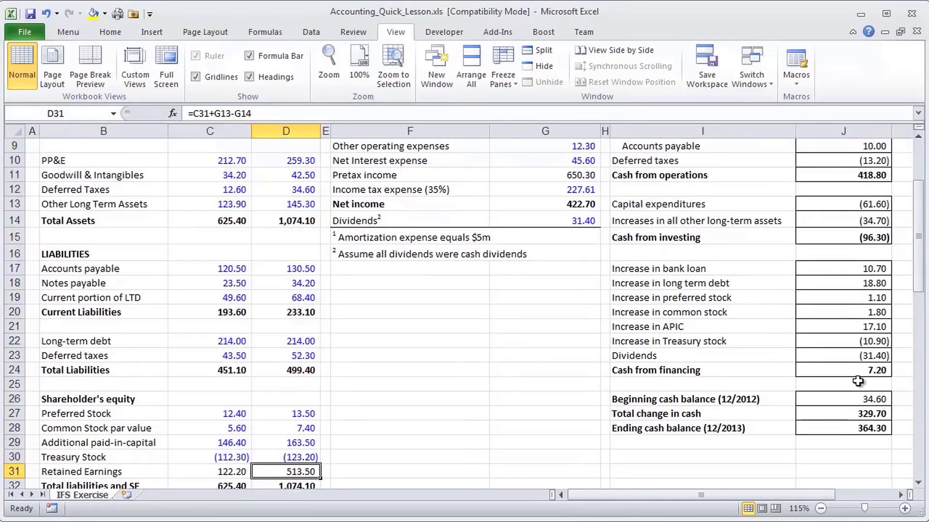
key(Down)
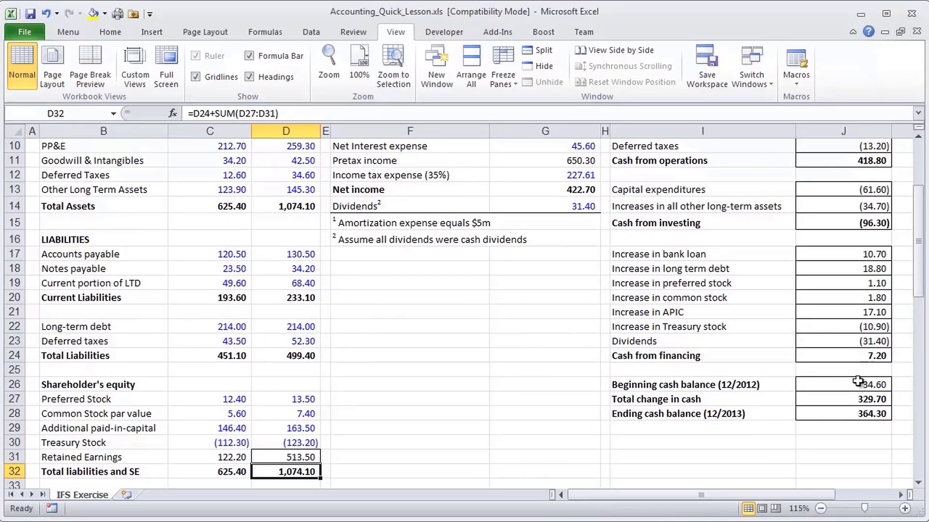
Examine the cash flow statement's operating, investing and financing sections and the ending cash balance in J28
scroll(501, 281, up, 3)
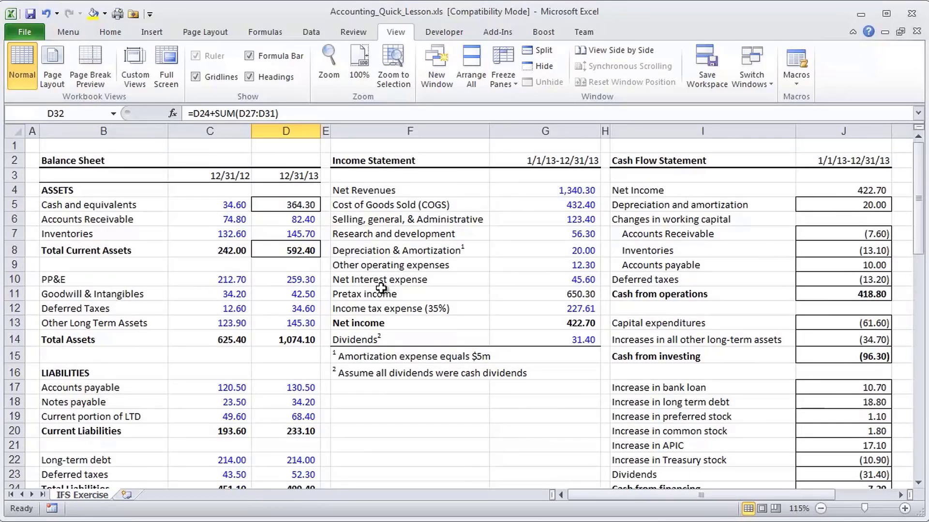
scroll(323, 315, down, 3)
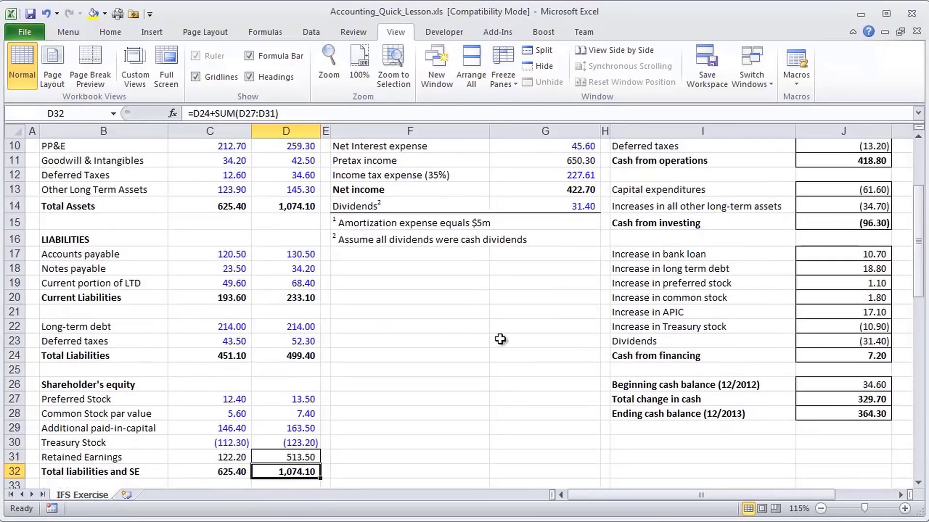
scroll(500, 339, up, 2)
scroll(506, 341, up, 1)
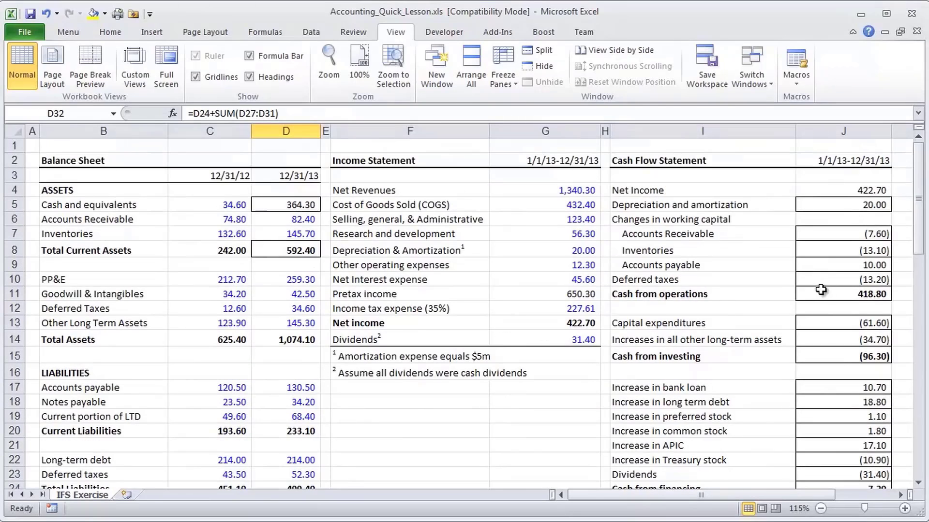
click(839, 190)
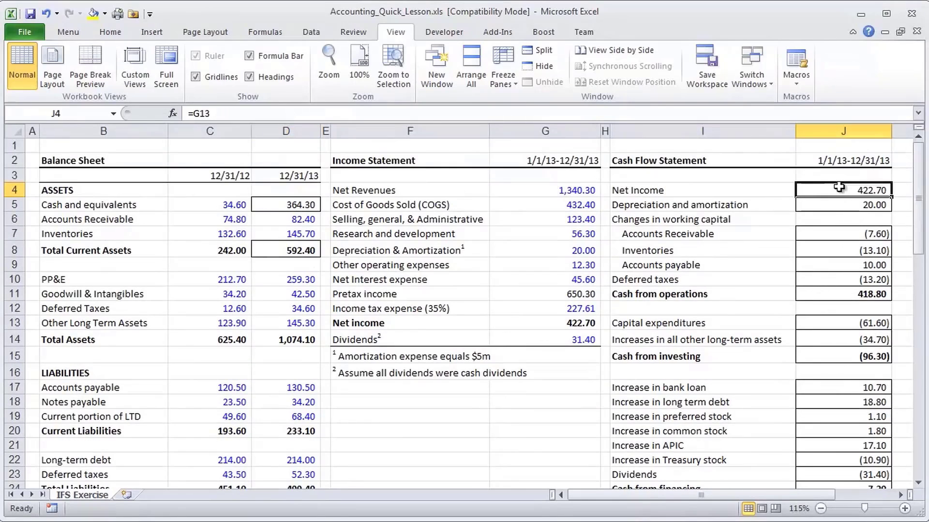
click(840, 296)
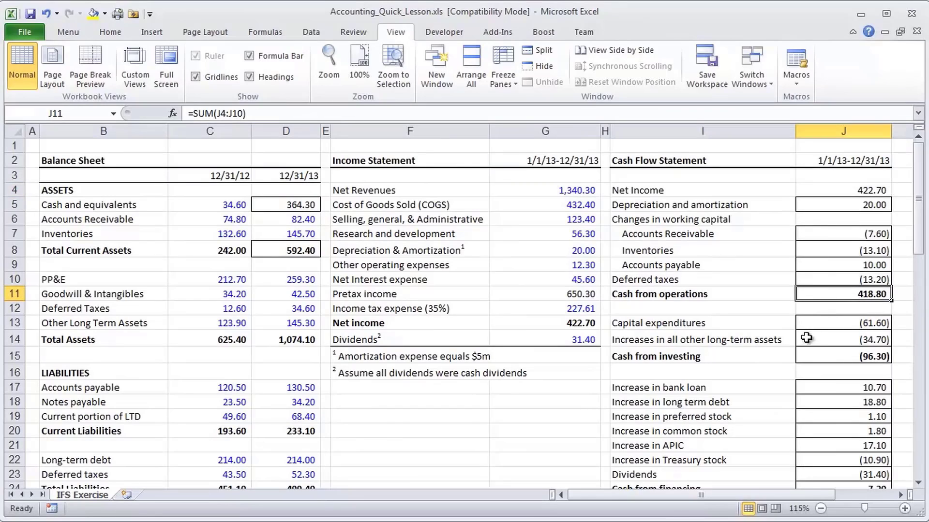
drag(806, 325, 847, 357)
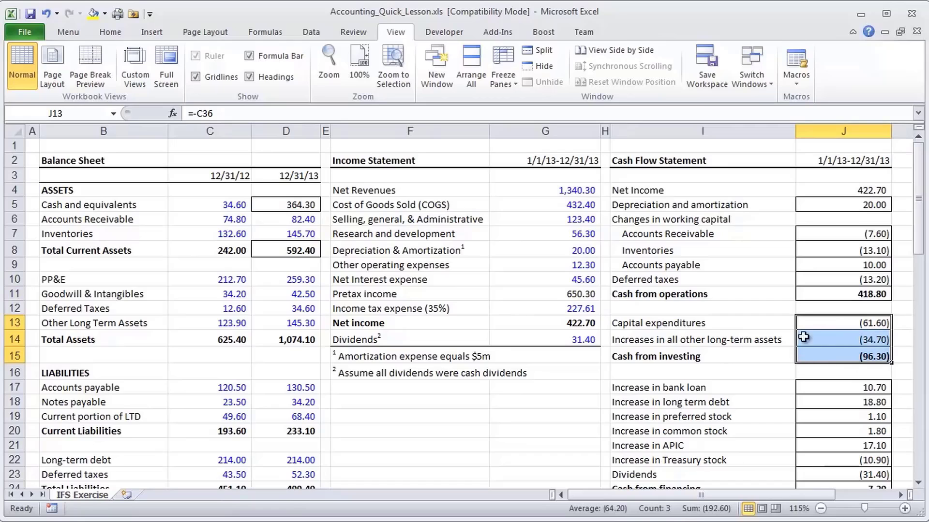
scroll(809, 370, down, 2)
drag(842, 402, 840, 307)
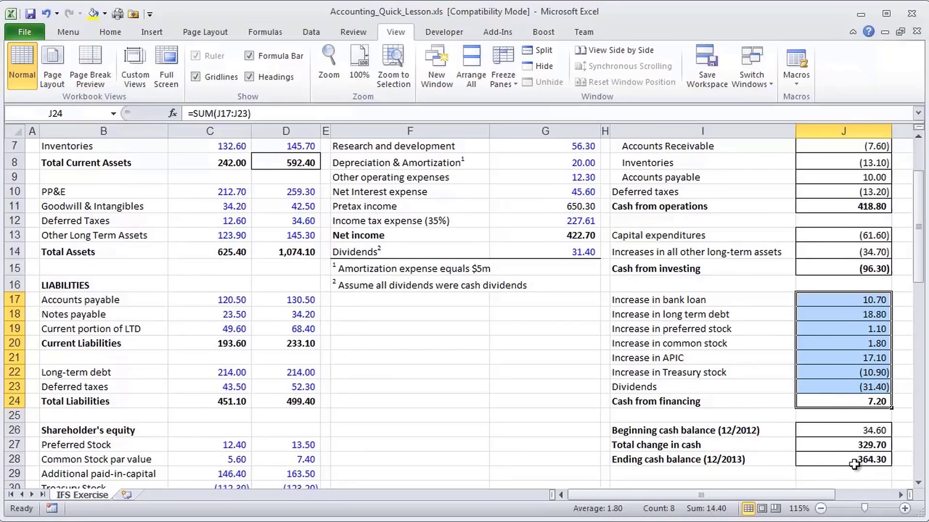
click(830, 461)
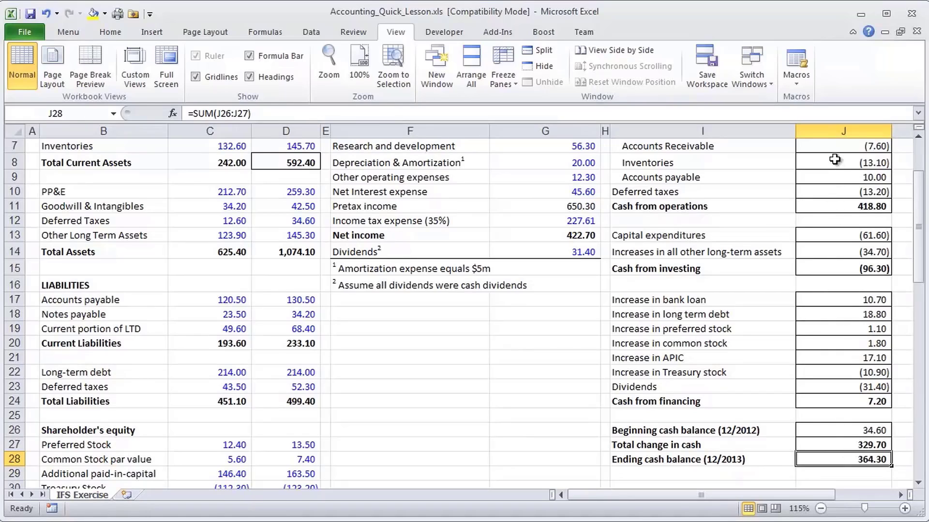
drag(836, 162, 839, 403)
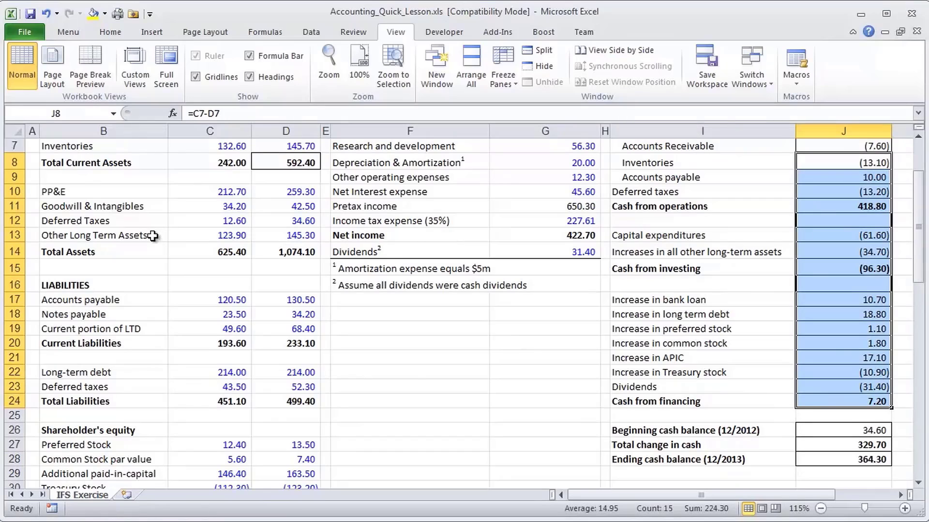
Compare the 2012 and 2013 balances of Other Long Term Assets and Accounts payable
drag(205, 235, 277, 239)
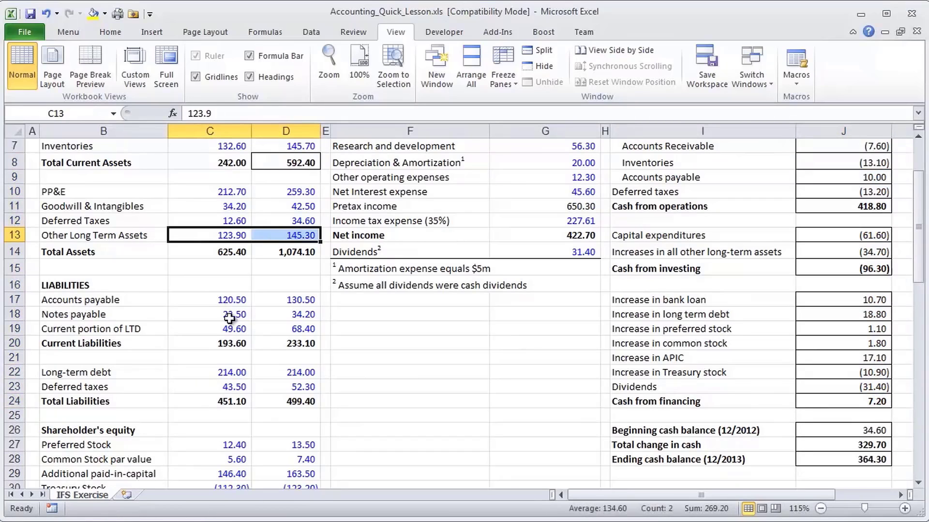
drag(208, 306, 269, 303)
scroll(269, 304, up, 2)
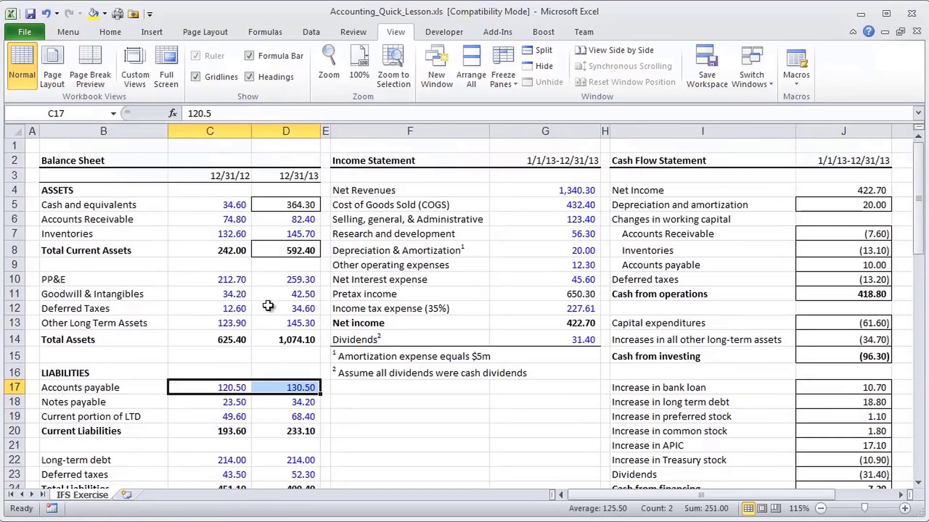
Go through the balance sheet line items from Cash and equivalents in B5 down to Total liabilities and SE in B32
click(124, 202)
key(Down)
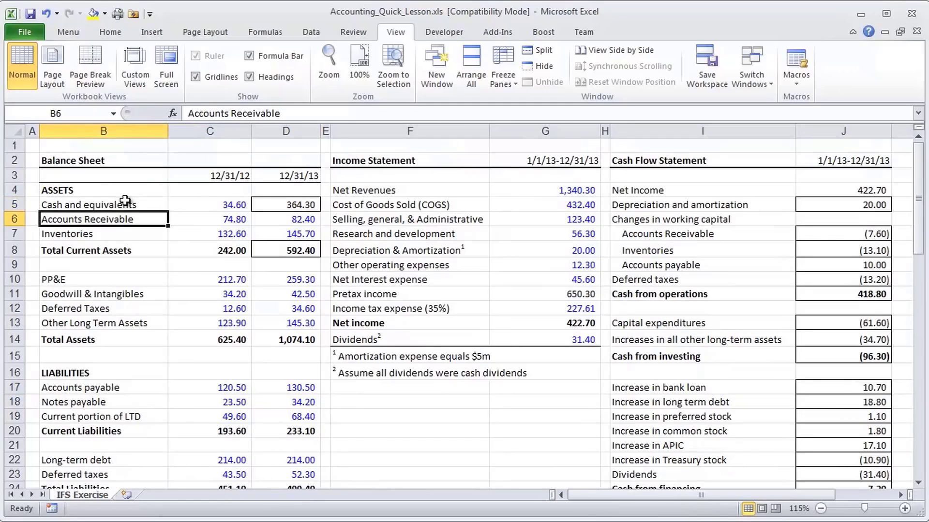
key(Down)
key(Down)
key(Down)
key(Down)
key(Down)
key(Down)
key(Down)
key(Down)
key(Down)
key(Down)
key(Down)
key(Down)
key(Down)
key(Down)
key(Down)
key(Down)
key(Down)
key(Down)
key(Down)
key(Down)
key(Down)
key(Down)
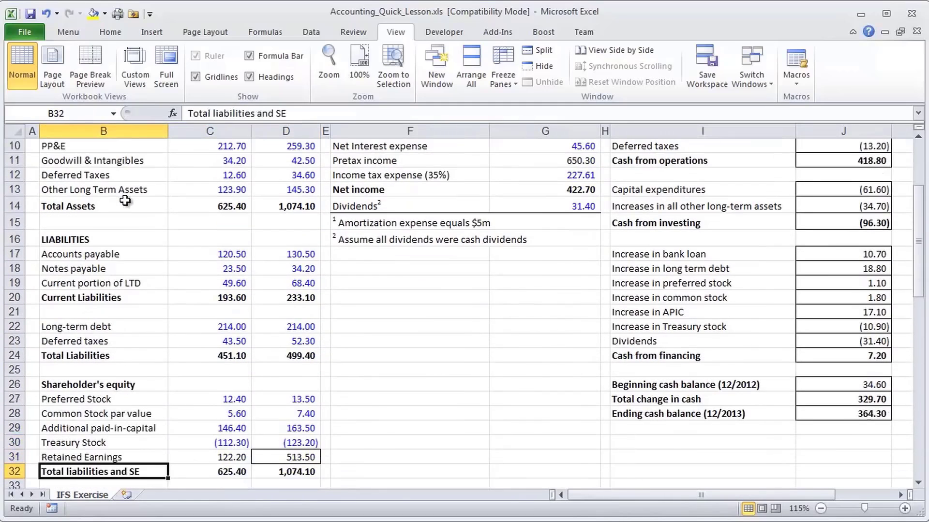
scroll(103, 203, up, 4)
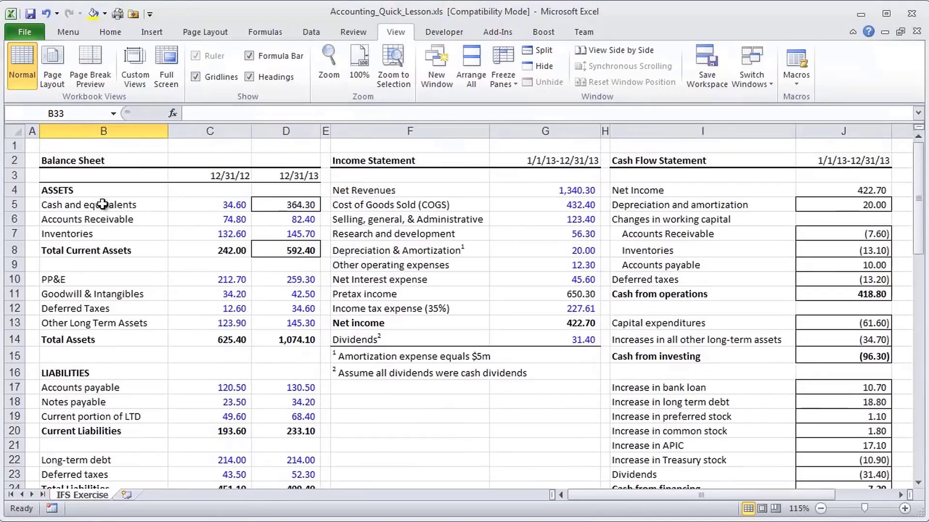
Compare Depreciation and amortization, Net Income and Dividends on the cash flow statement with the Retained Earnings balances in C31:D31
drag(621, 208, 854, 207)
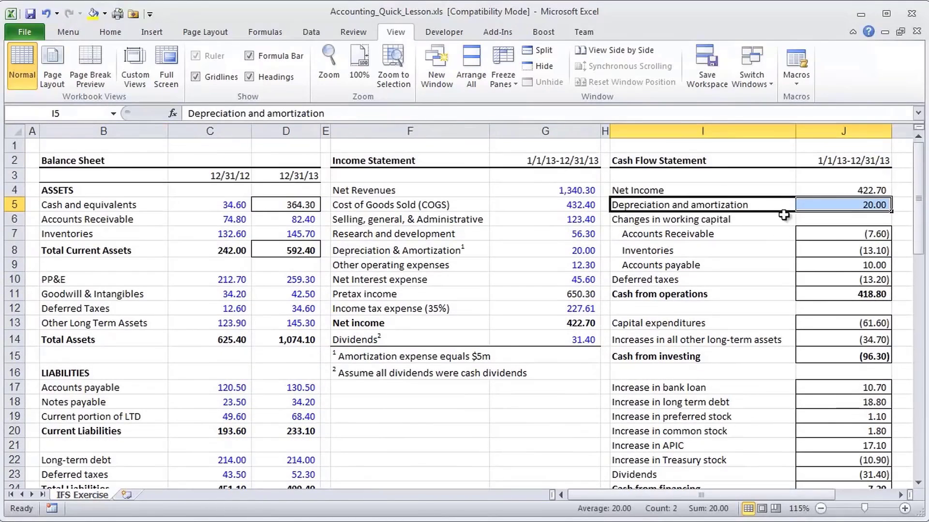
click(875, 193)
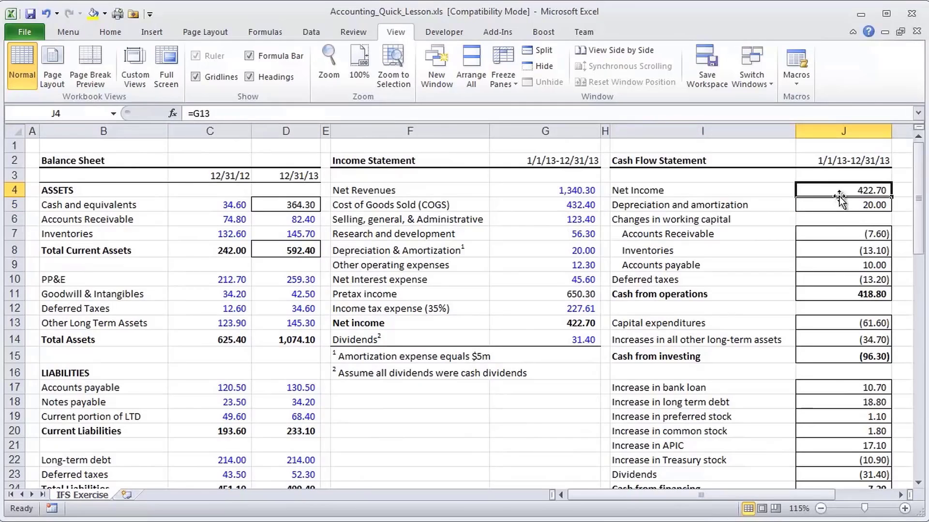
scroll(306, 400, down, 1)
scroll(307, 400, down, 4)
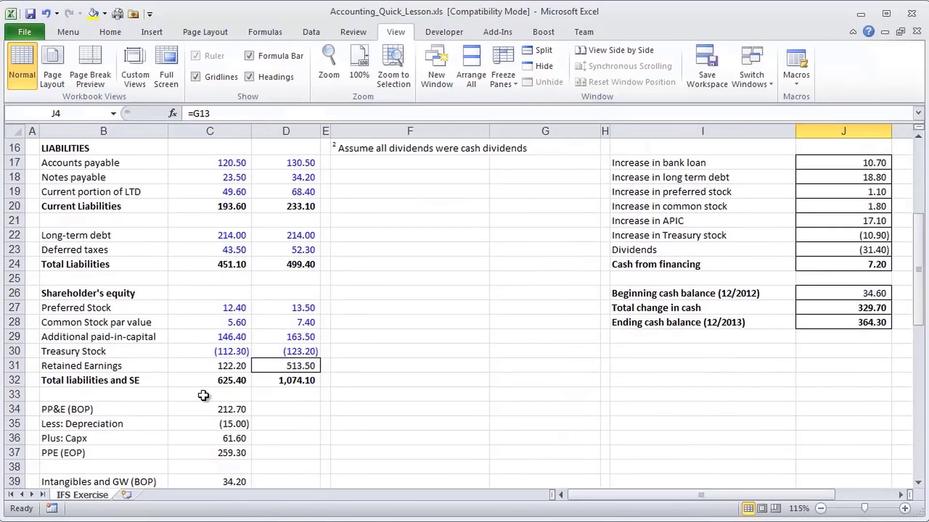
click(226, 366)
drag(226, 366, 284, 365)
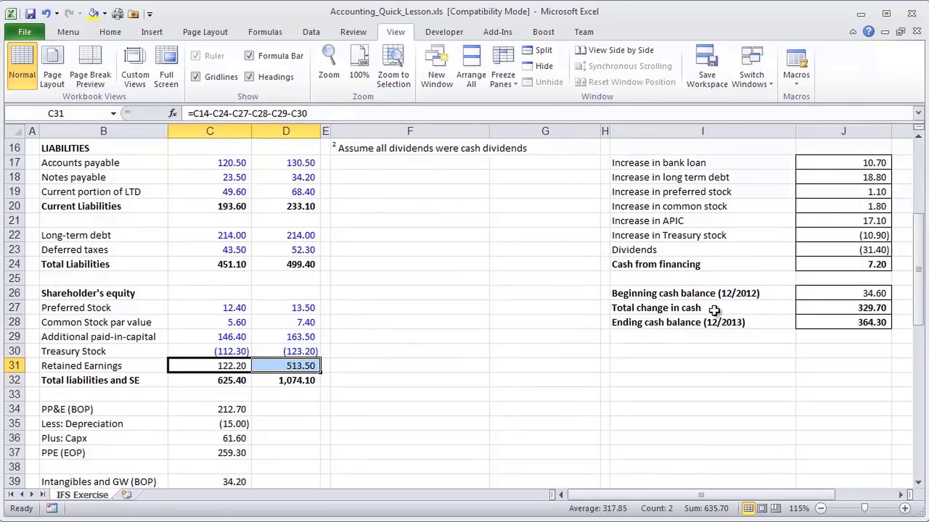
click(873, 252)
Compare the Accounts Receivable balances in C6:D6 with the matching working capital change in J7
scroll(873, 251, up, 5)
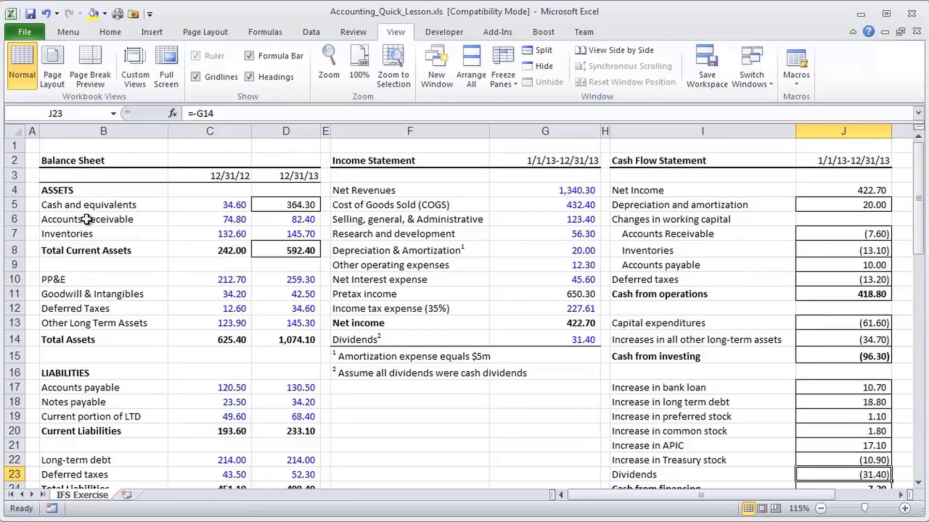
drag(199, 219, 329, 219)
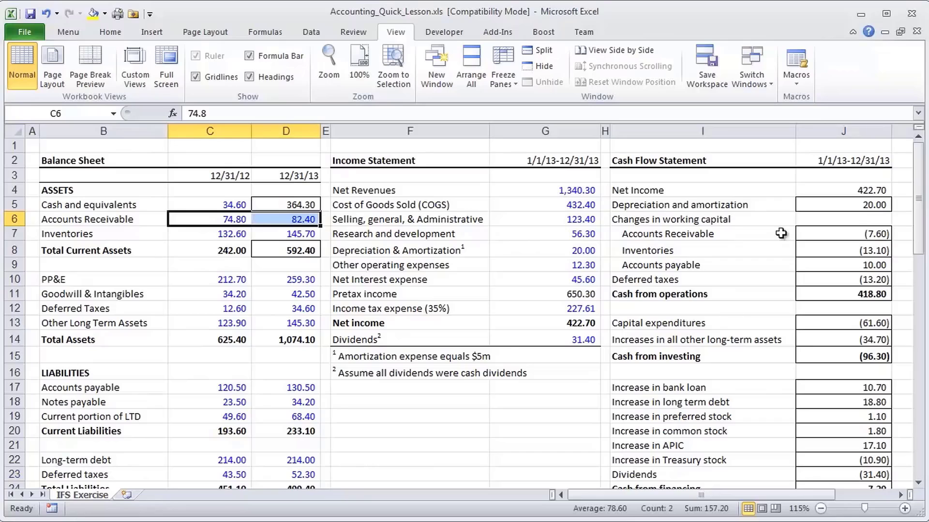
click(804, 233)
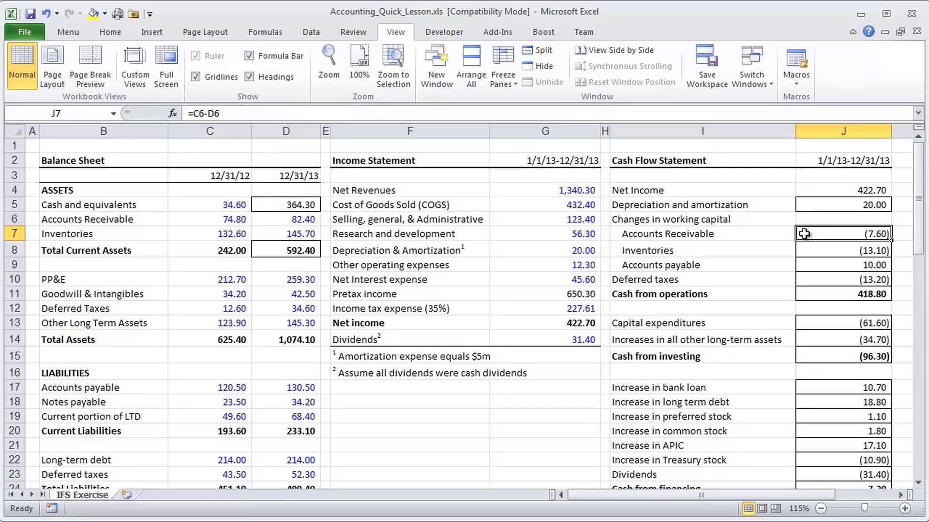
scroll(438, 262, down, 3)
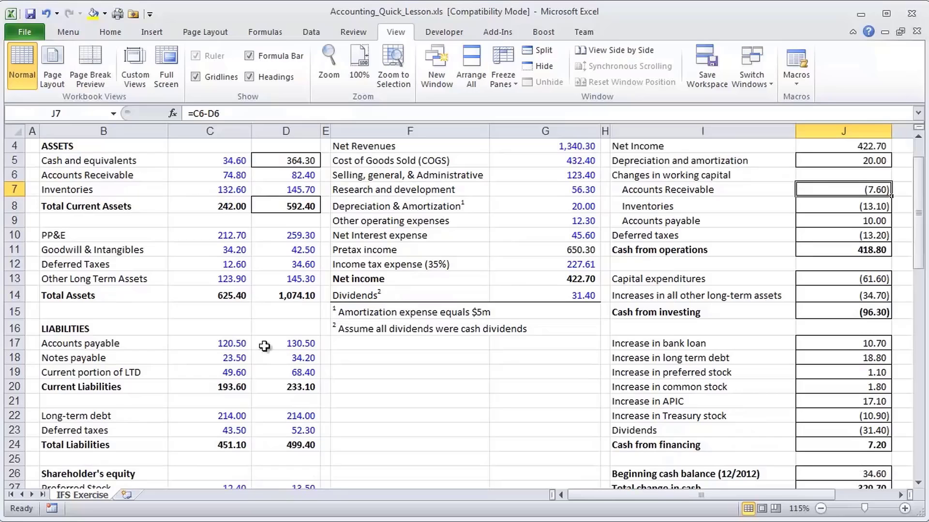
Compare the Total Assets row with the Total liabilities and SE row for both years
scroll(211, 358, up, 3)
click(149, 341)
drag(149, 341, 290, 341)
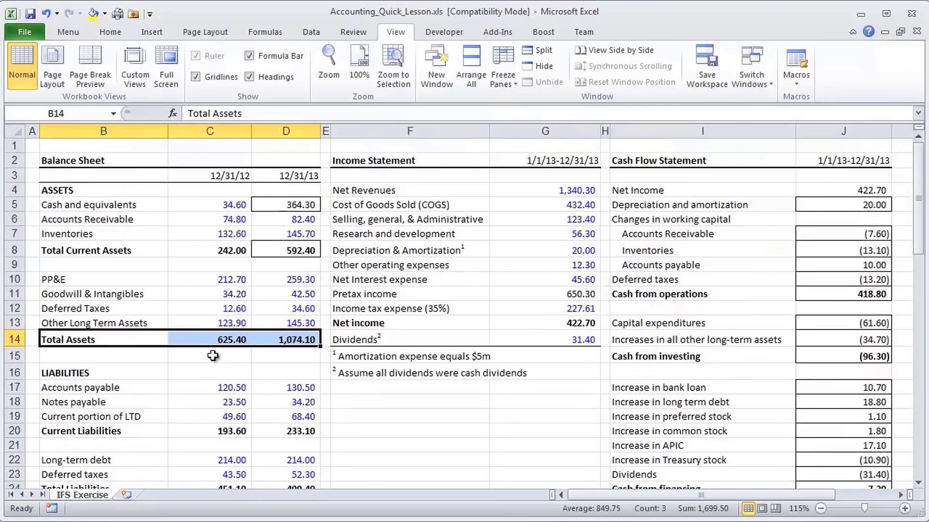
scroll(198, 362, down, 2)
scroll(197, 362, down, 4)
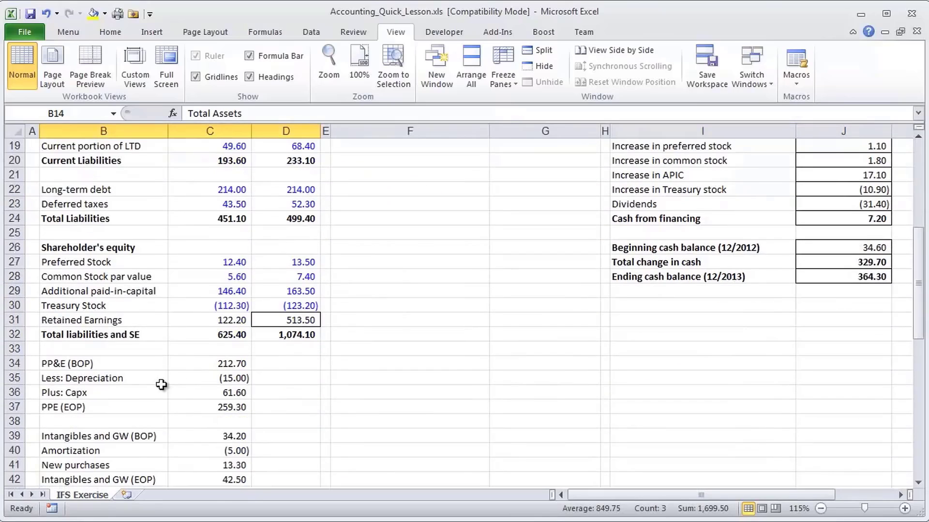
drag(121, 334, 266, 340)
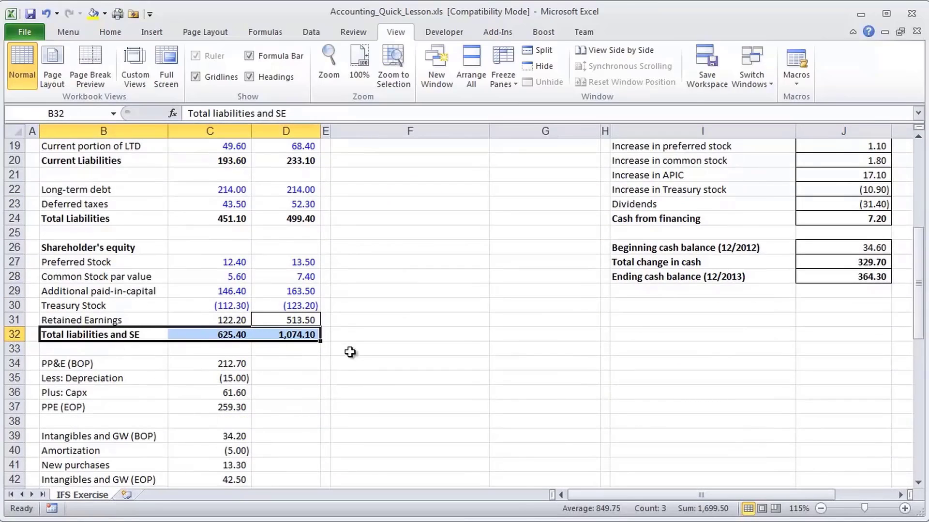
Clear the Dividends label and amount in I23:J23 from the financing section of the cash flow statement
scroll(350, 353, up, 4)
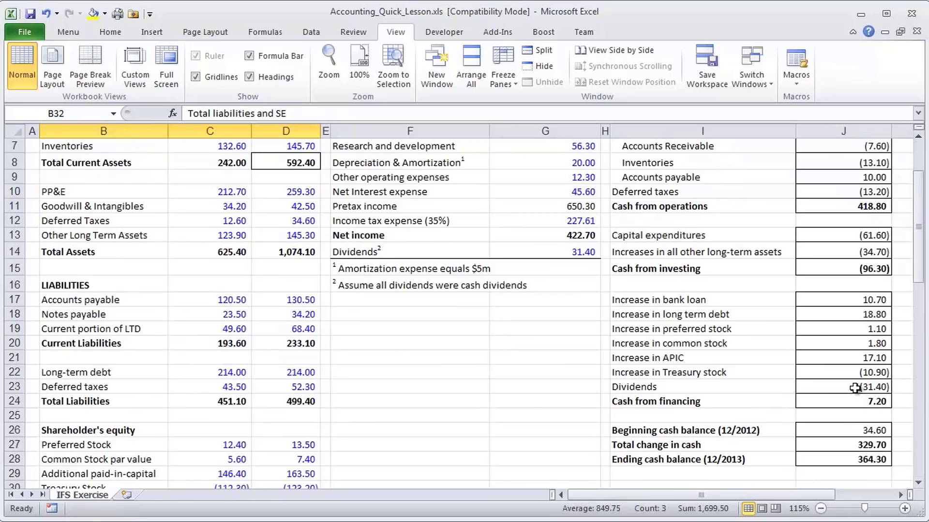
drag(855, 388, 706, 386)
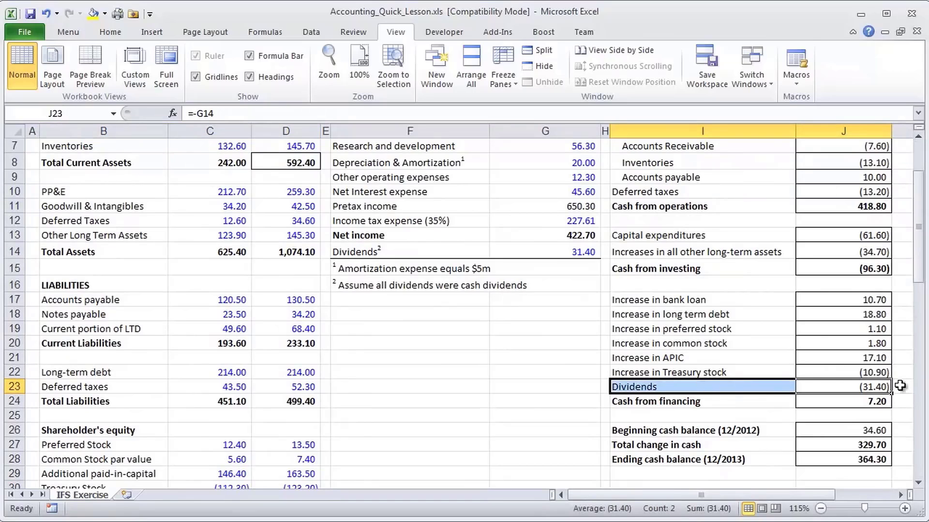
key(Delete)
click(508, 315)
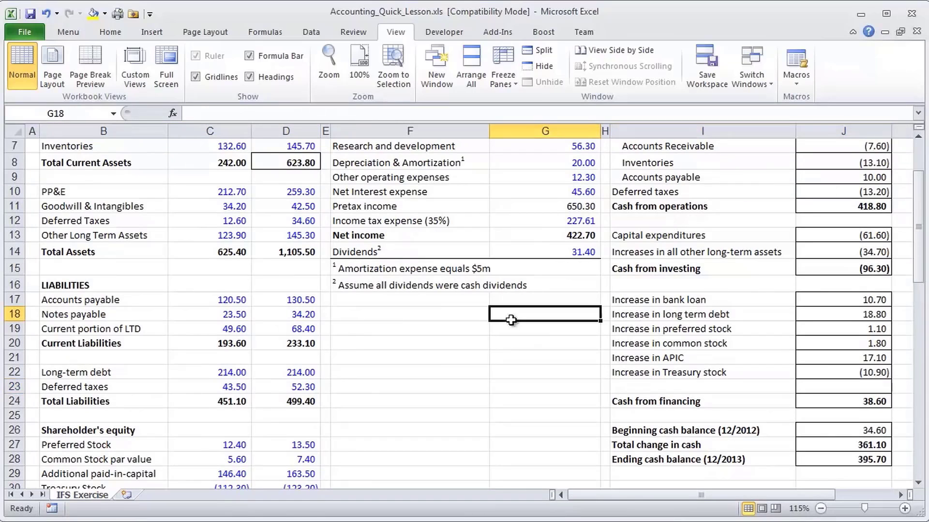
Compare 2013 Total Assets in D14 with 2013 Total liabilities and SE in D32, checking the formula behind each total
scroll(349, 313, up, 2)
scroll(295, 315, down, 1)
scroll(174, 359, up, 1)
scroll(174, 359, down, 1)
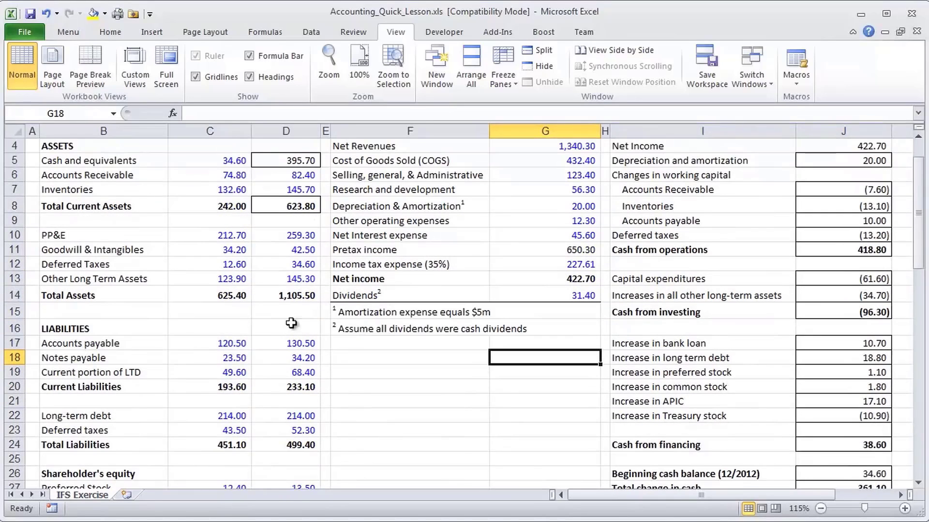
click(295, 297)
scroll(282, 354, down, 4)
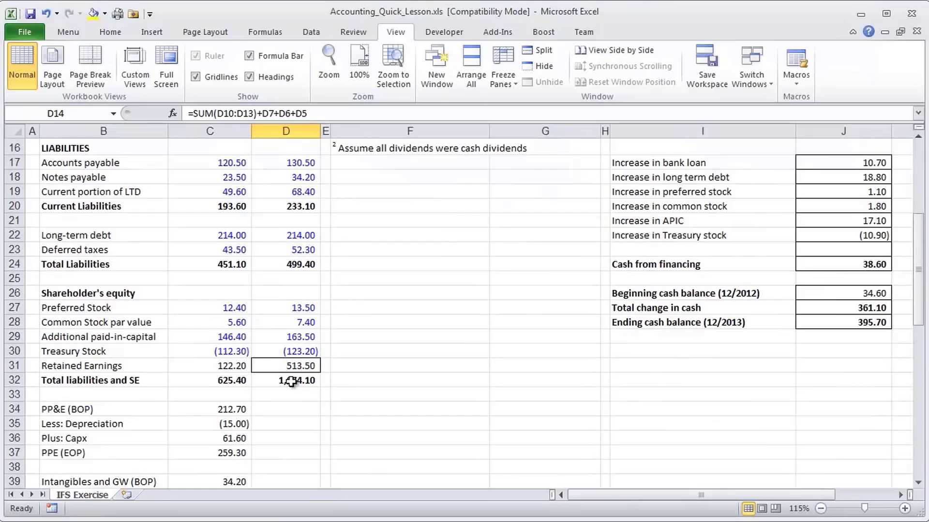
click(309, 383)
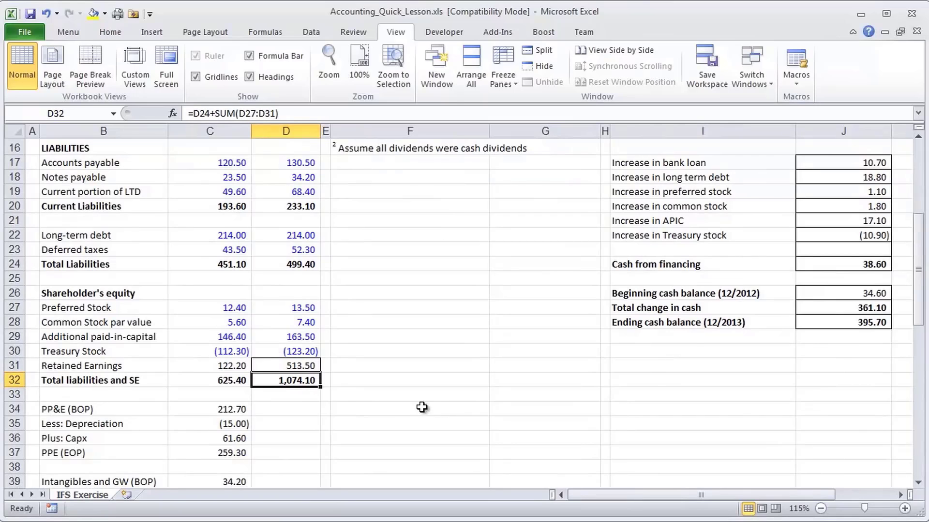
scroll(422, 407, up, 4)
scroll(422, 408, down, 1)
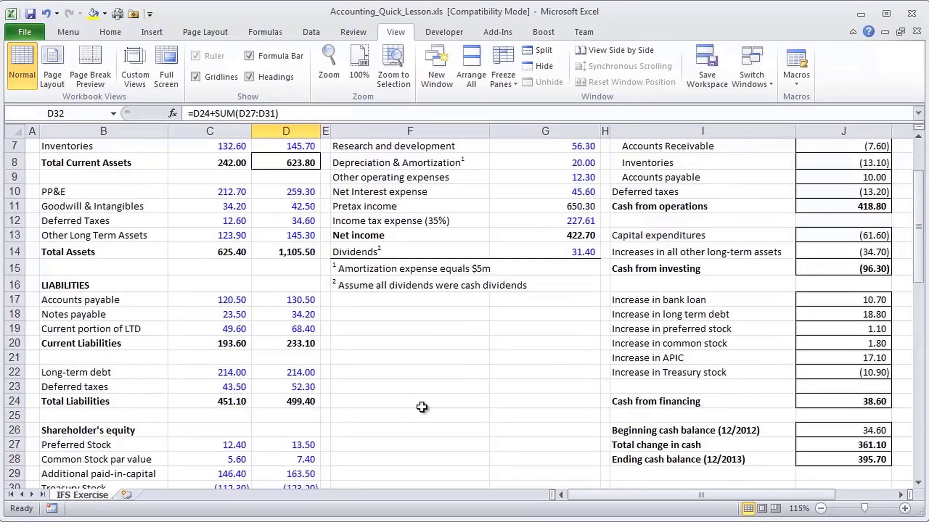
scroll(422, 408, down, 3)
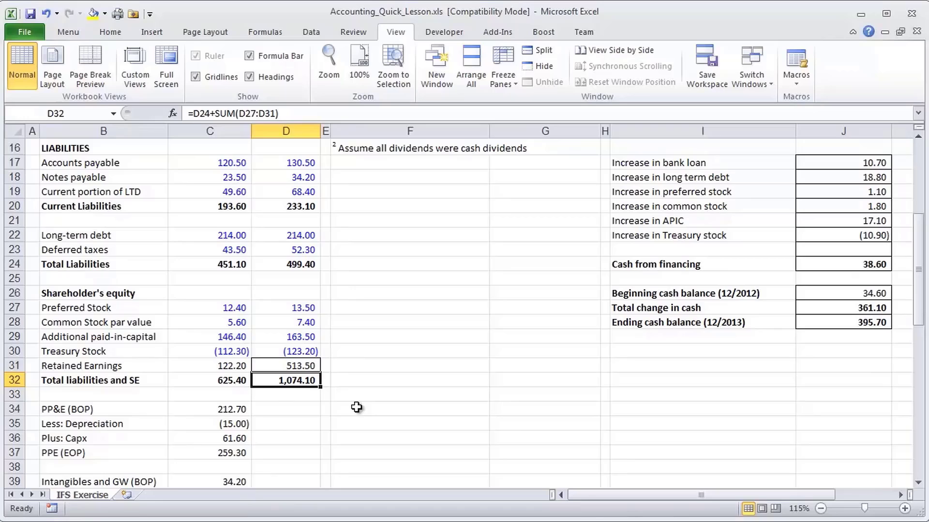
Undo the clearing of the Dividends line and insert a blank row 33 directly below Total liabilities and SE
key(ctrl+z)
click(261, 393)
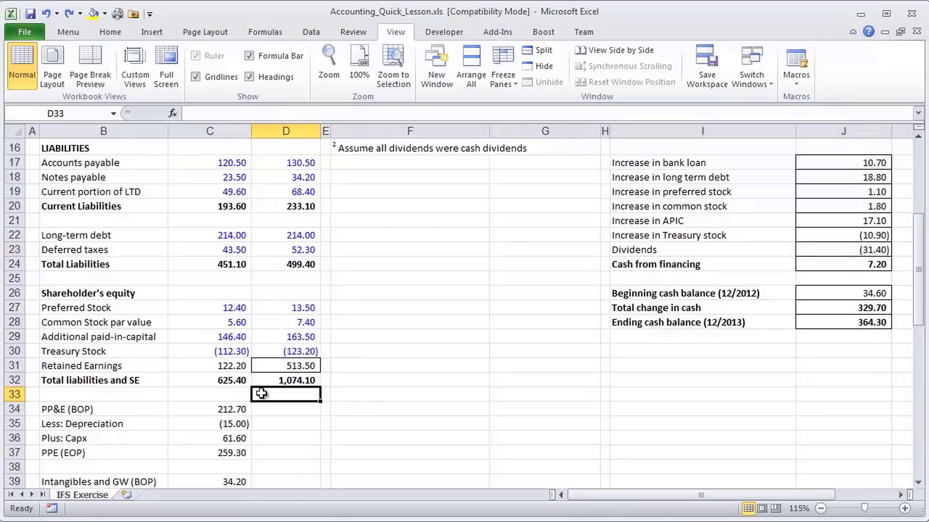
key(shift+Left)
key(shift+Left)
key(shift+space)
key(ctrl+shift+plus)
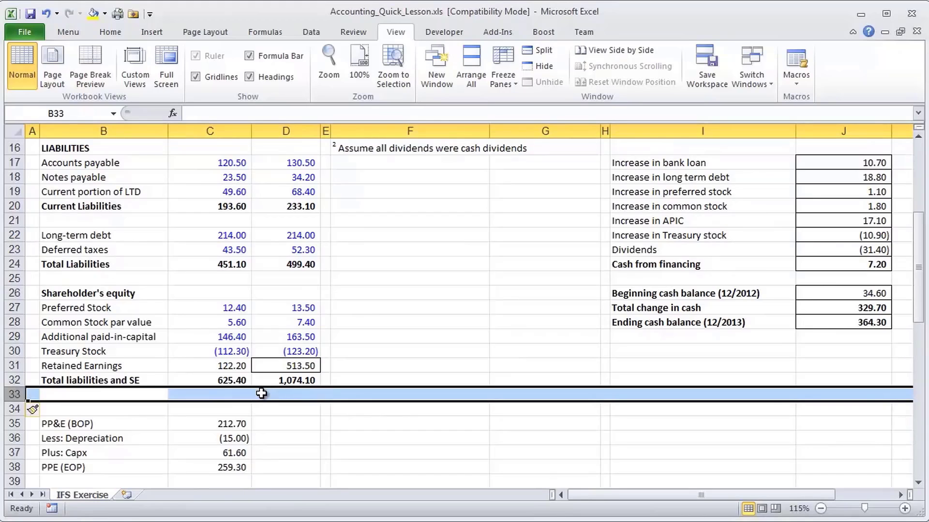
Label cell B33 "Balance check" in regular, non-bold text
key(shift+BackSpace)
text(Bala)
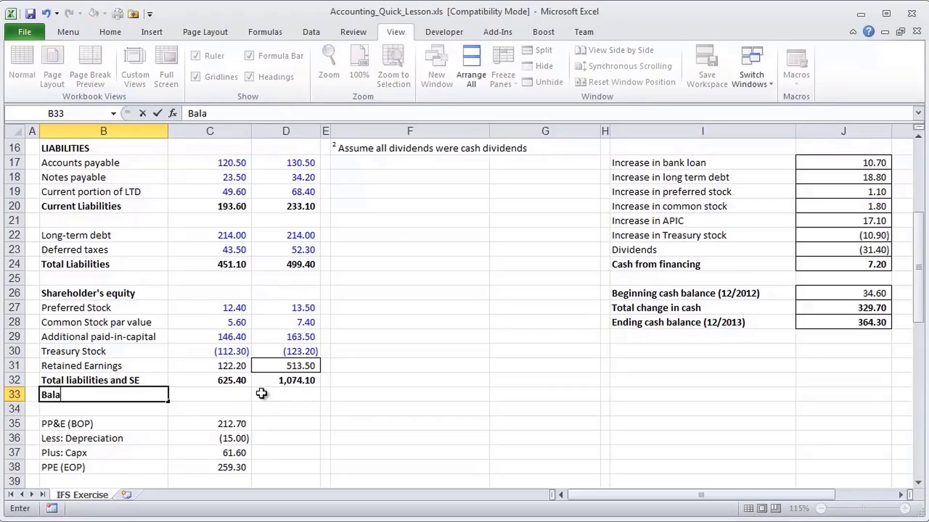
text(nce check)
key(ctrl+Return)
Enter the formula =D14-D32 in D33 to subtract 2013 Total liabilities and SE from Total Assets
click(261, 394)
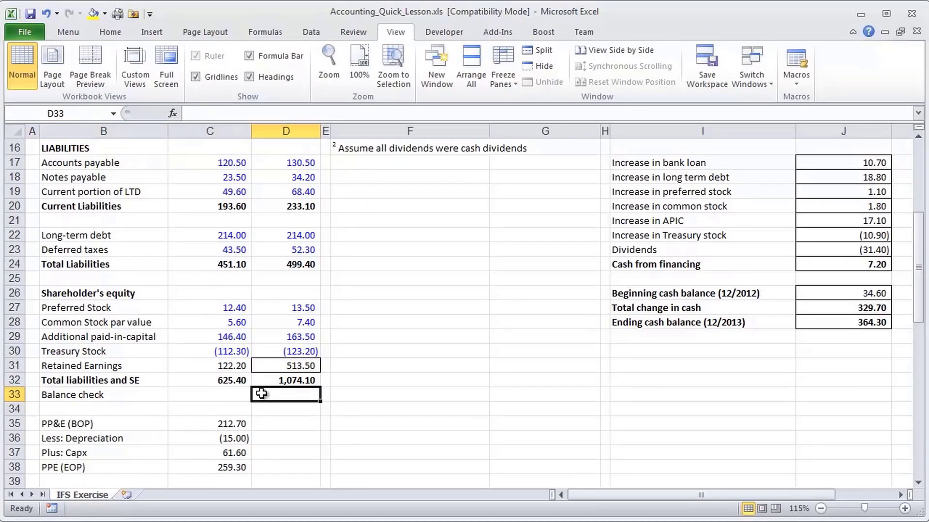
text(=)
key(Up)
key(Up)
key(Up)
key(Up)
key(Up)
key(Up)
key(Up)
key(Up)
key(Up)
key(Up)
key(Up)
key(Up)
key(Up)
key(Up)
key(Up)
key(Up)
key(Up)
key(Up)
key(Up)
key(Up)
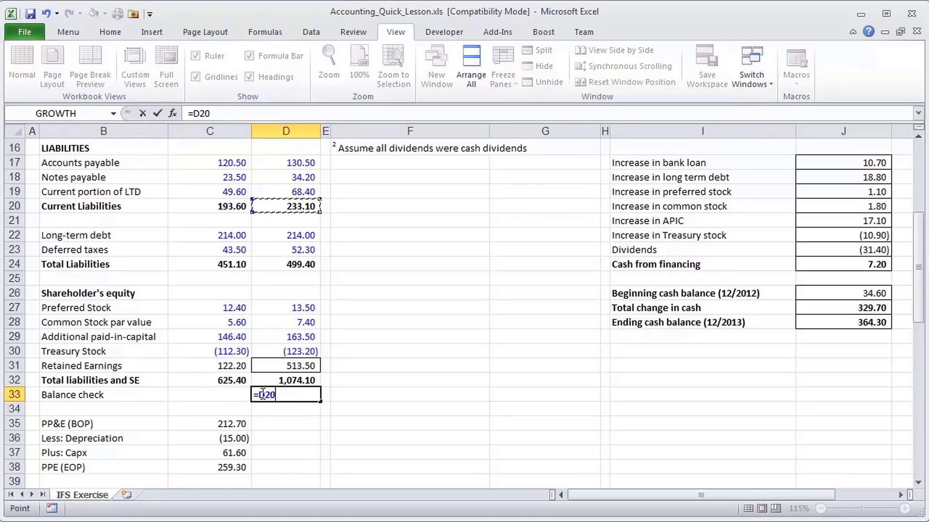
key(Down)
key(Down)
key(Down)
key(Down)
key(Down)
key(Down)
key(Down)
key(Down)
key(Down)
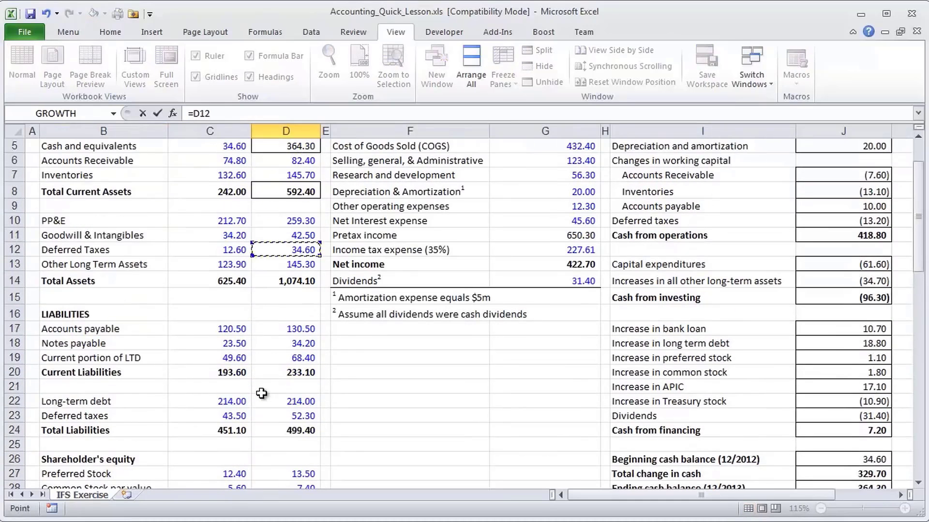
key(Up)
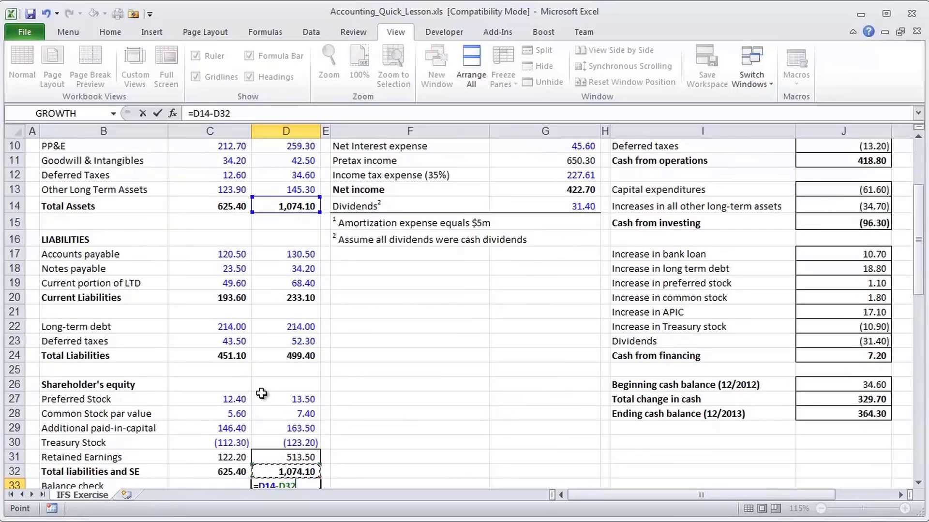
key(ctrl+Return)
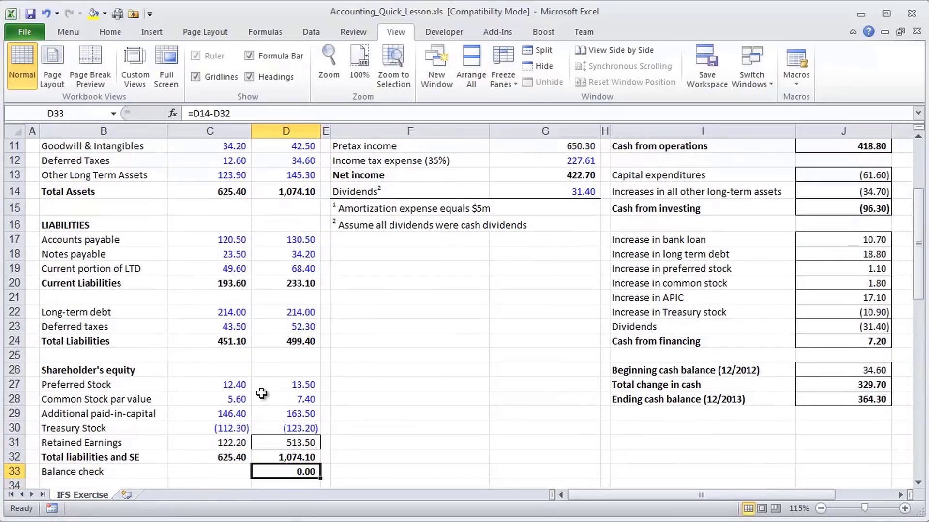